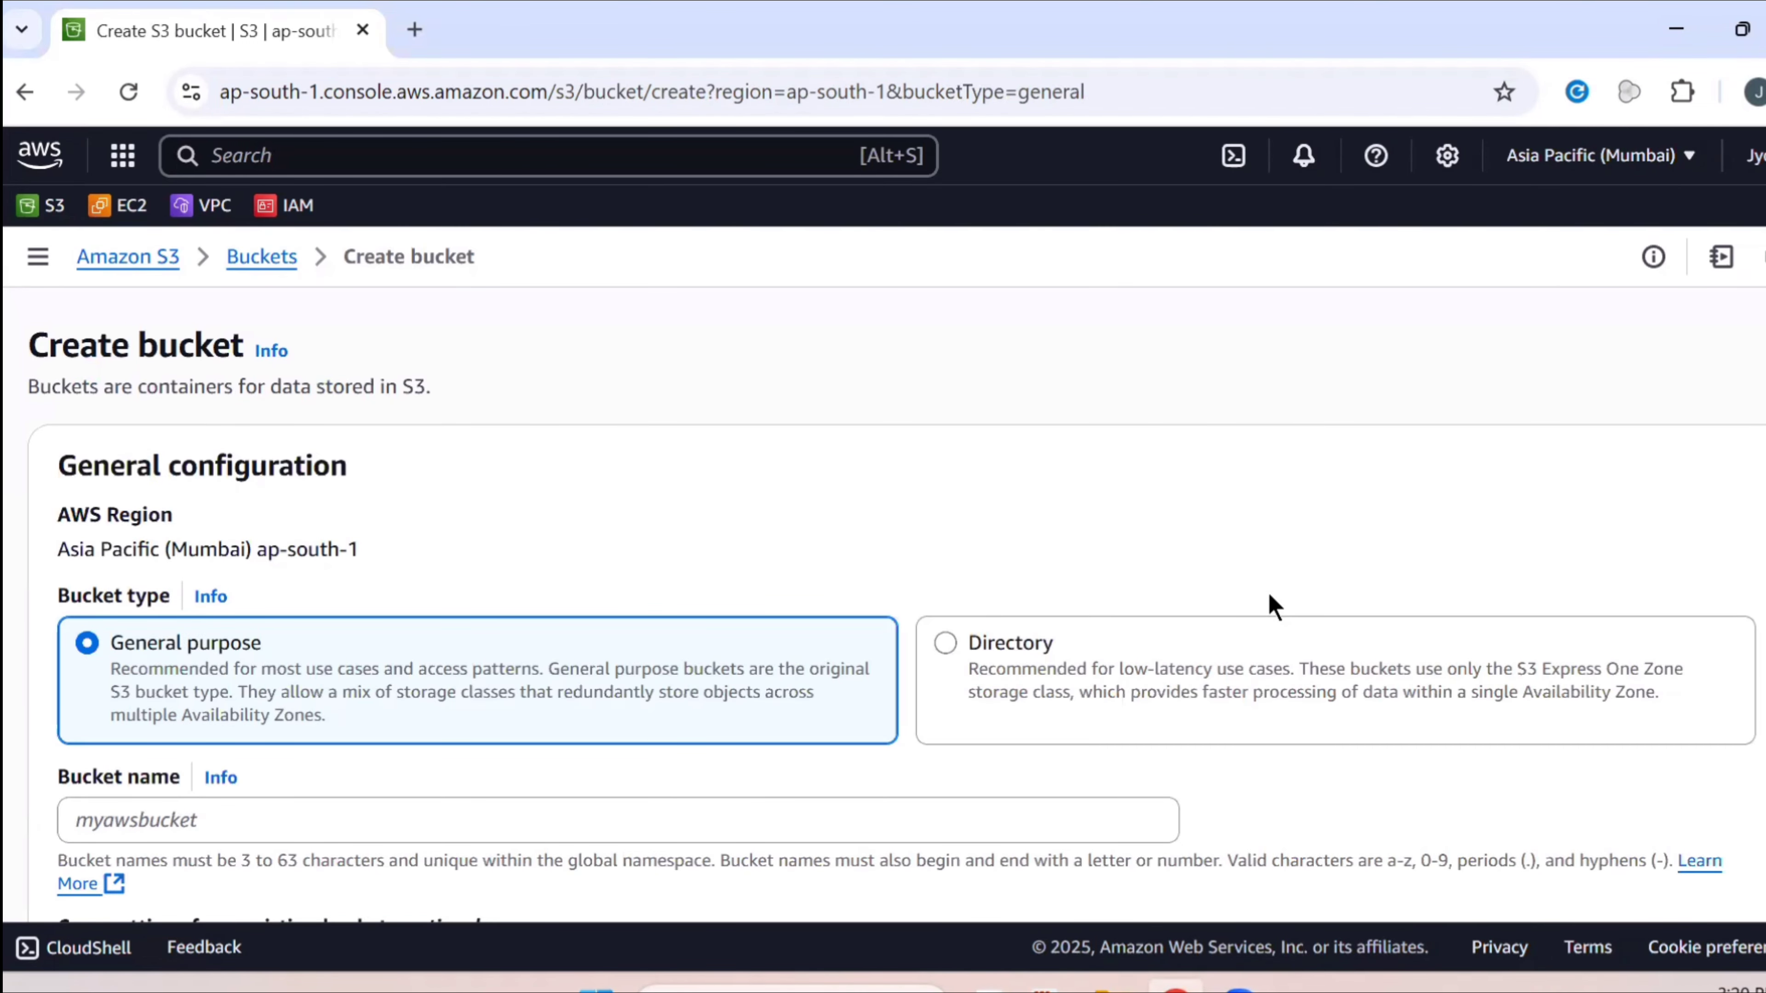
Name the new general purpose bucket source-bucket-5678 and try to create it
{"action": "scroll", "coordinate": [1090, 665], "scroll_direction": "down", "scroll_amount": 2}
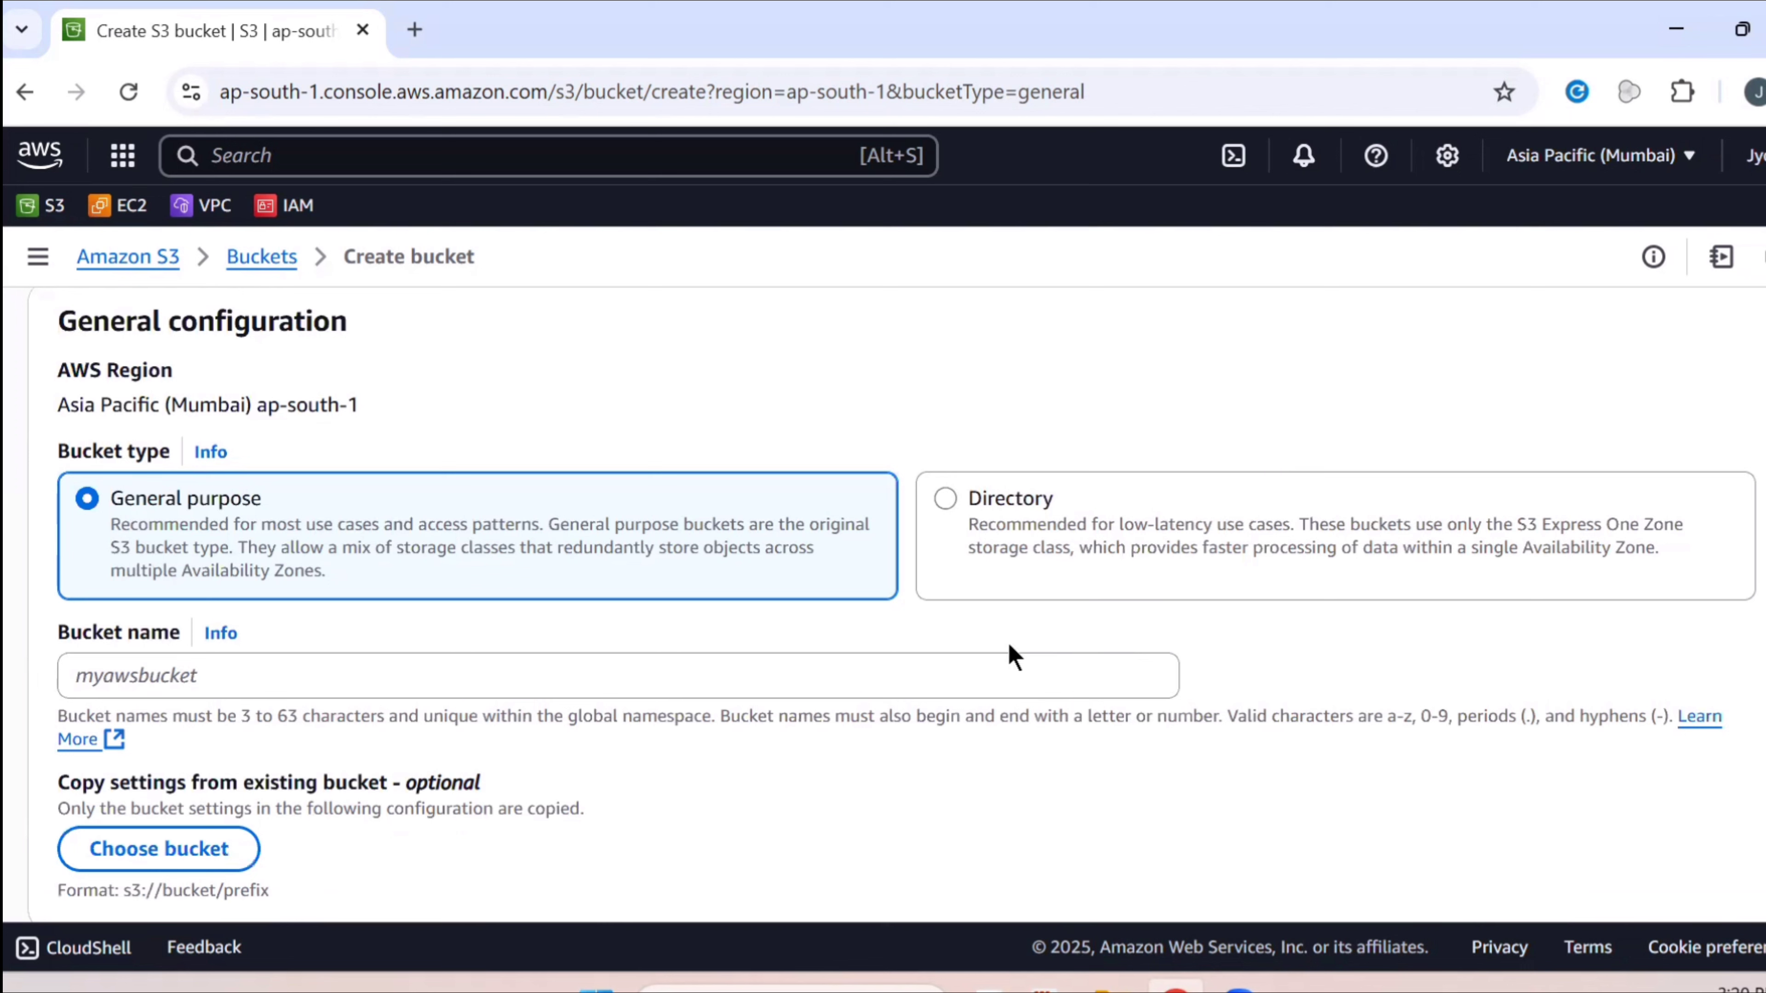
{"action": "left_click", "coordinate": [940, 683]}
{"action": "type", "text": "s"}
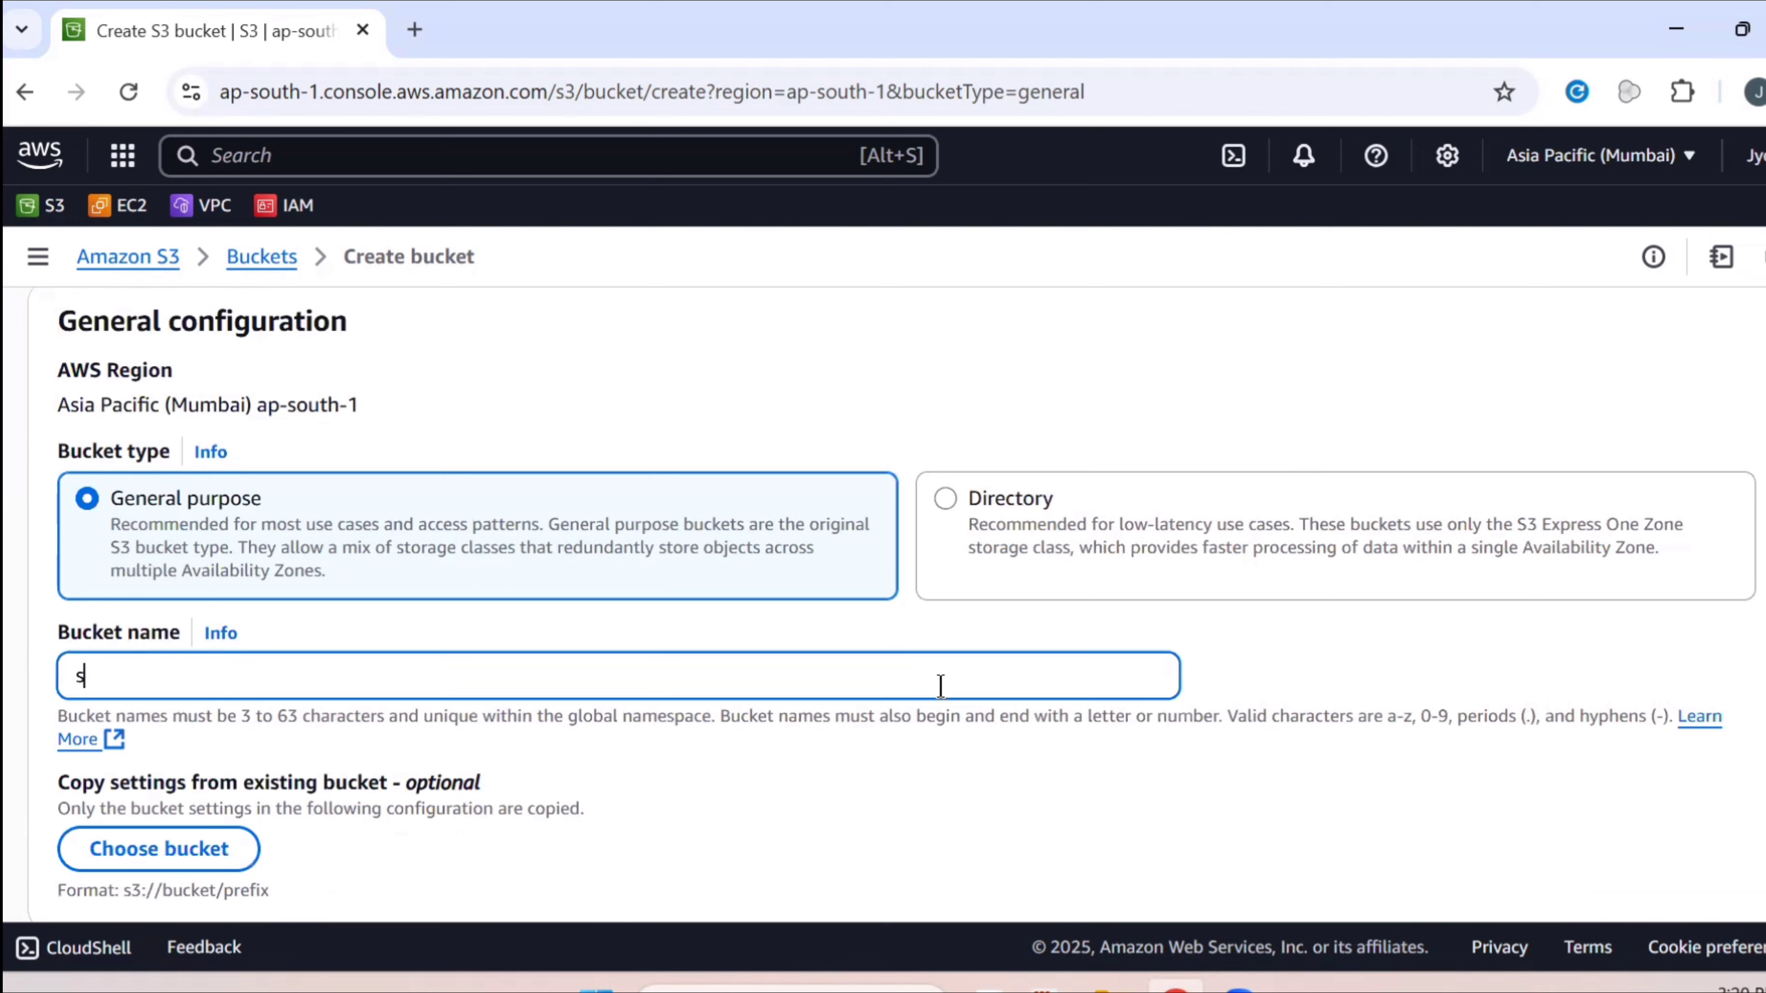
{"action": "type", "text": "ource"}
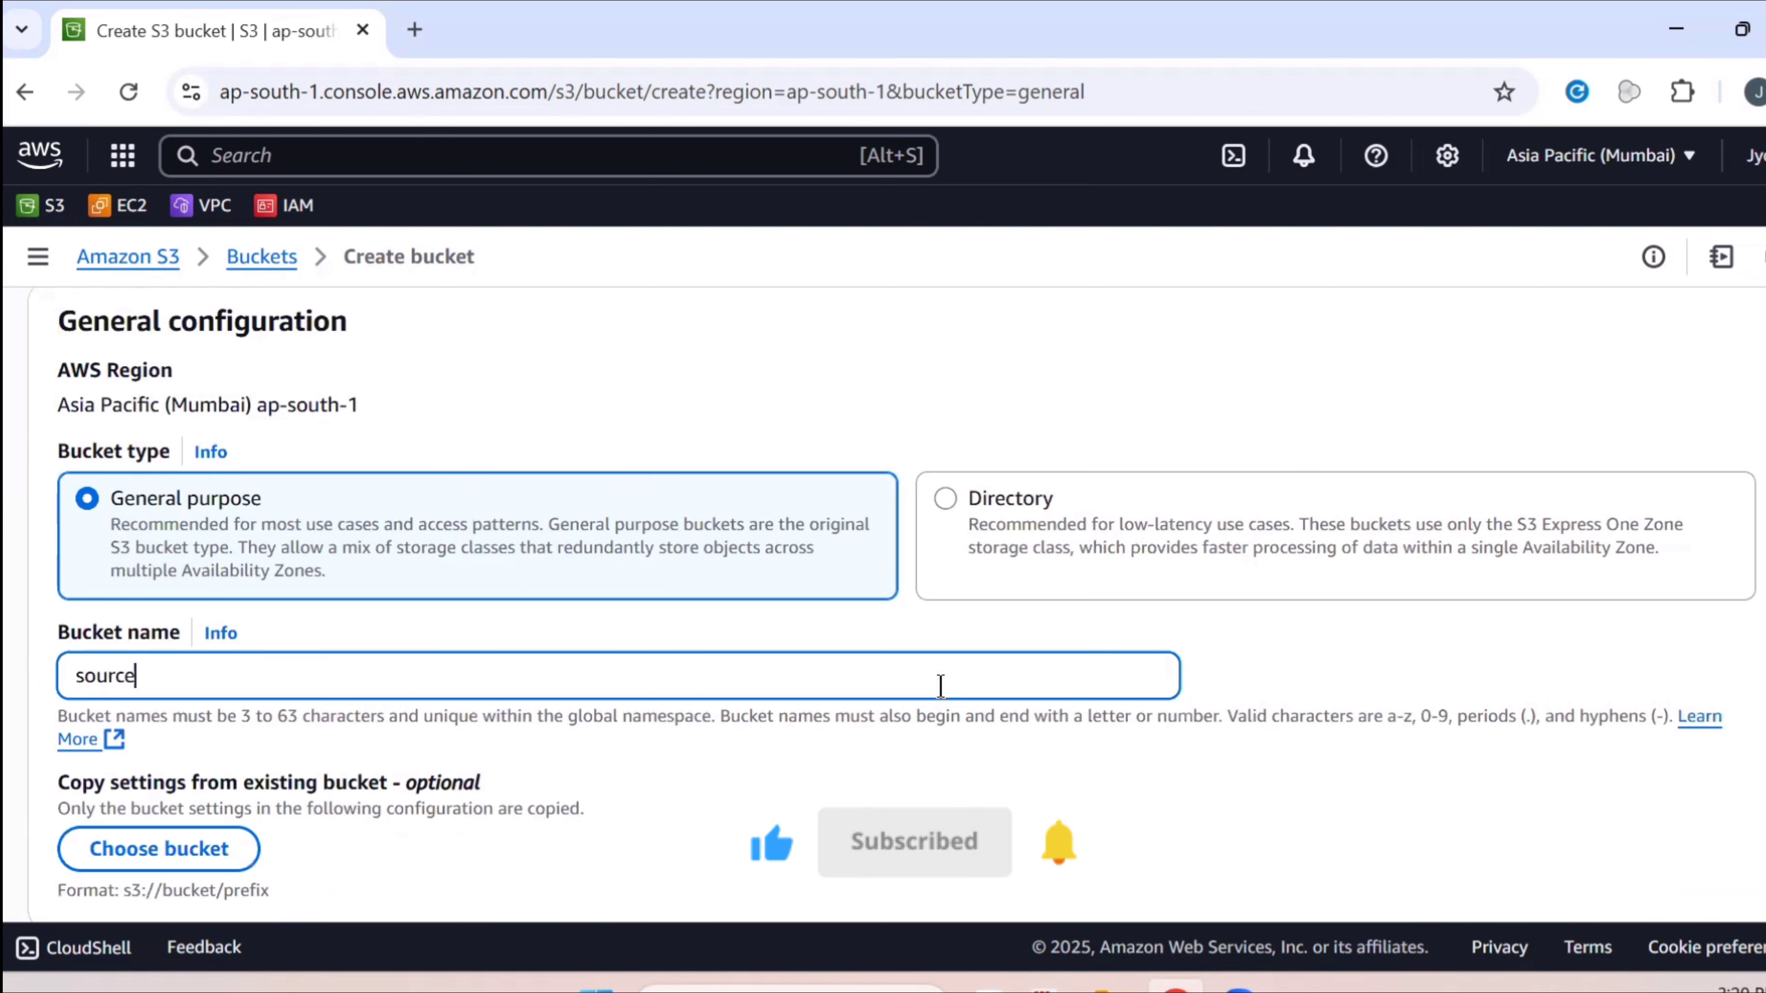
{"action": "type", "text": "-b"}
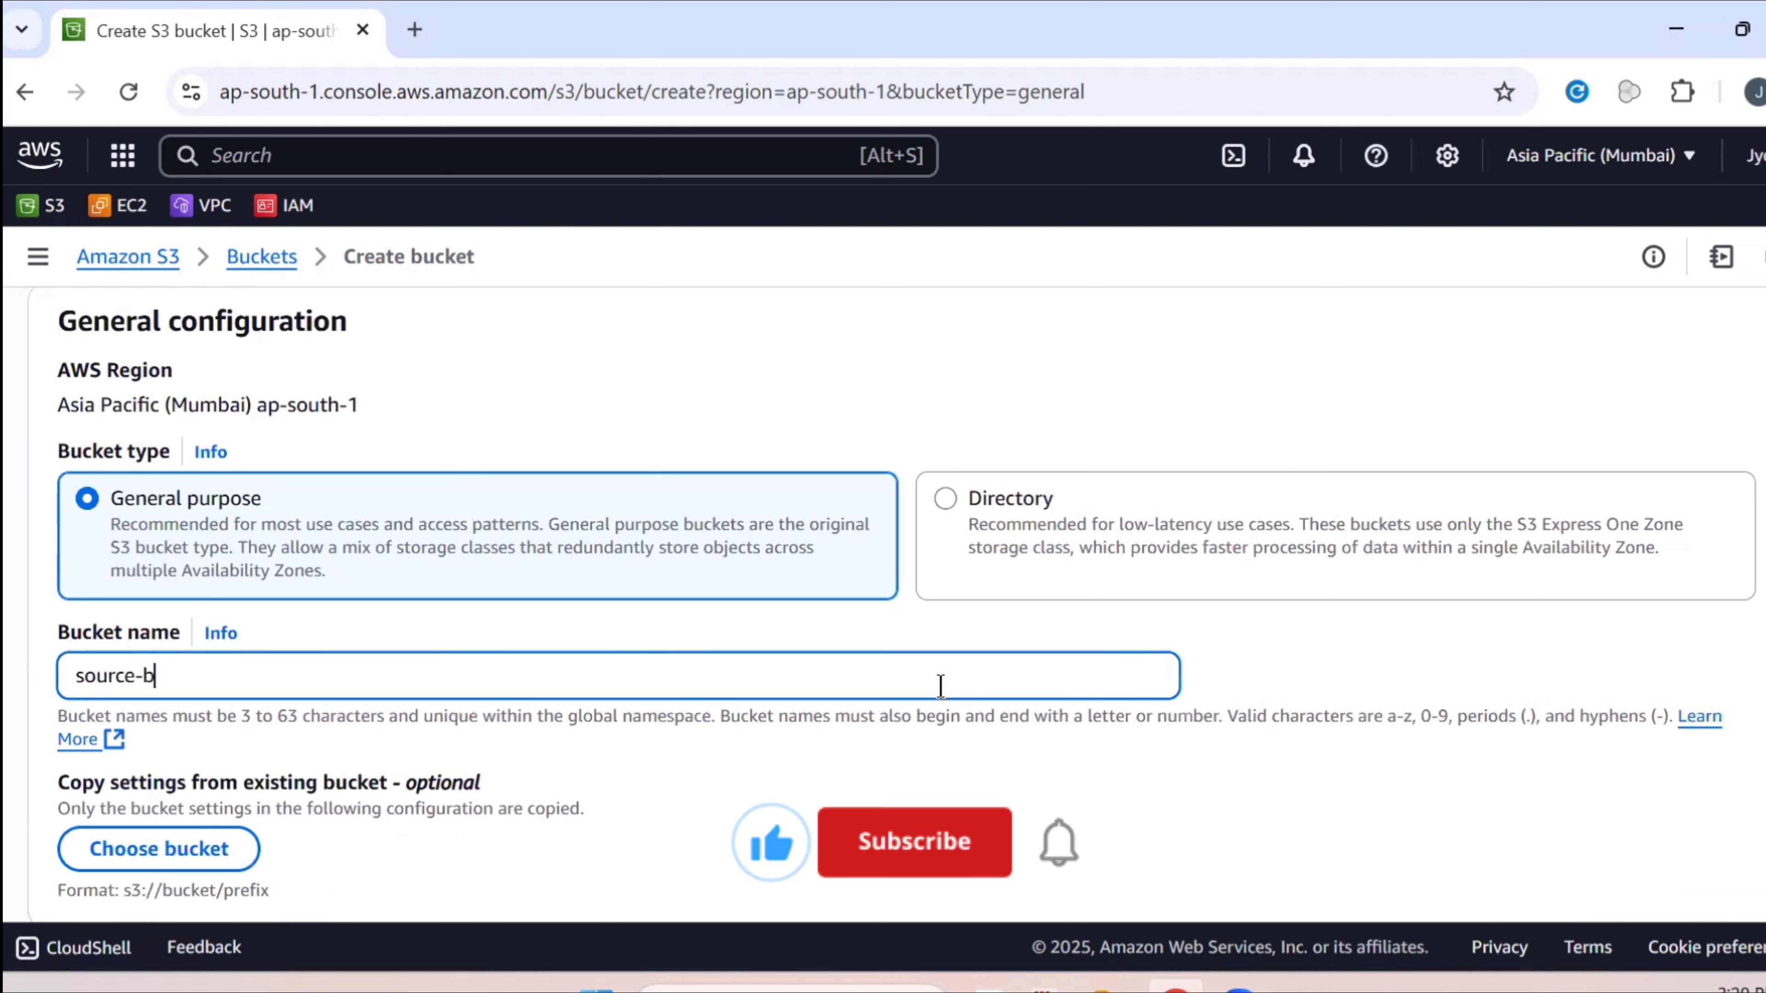
{"action": "type", "text": "ucket-"}
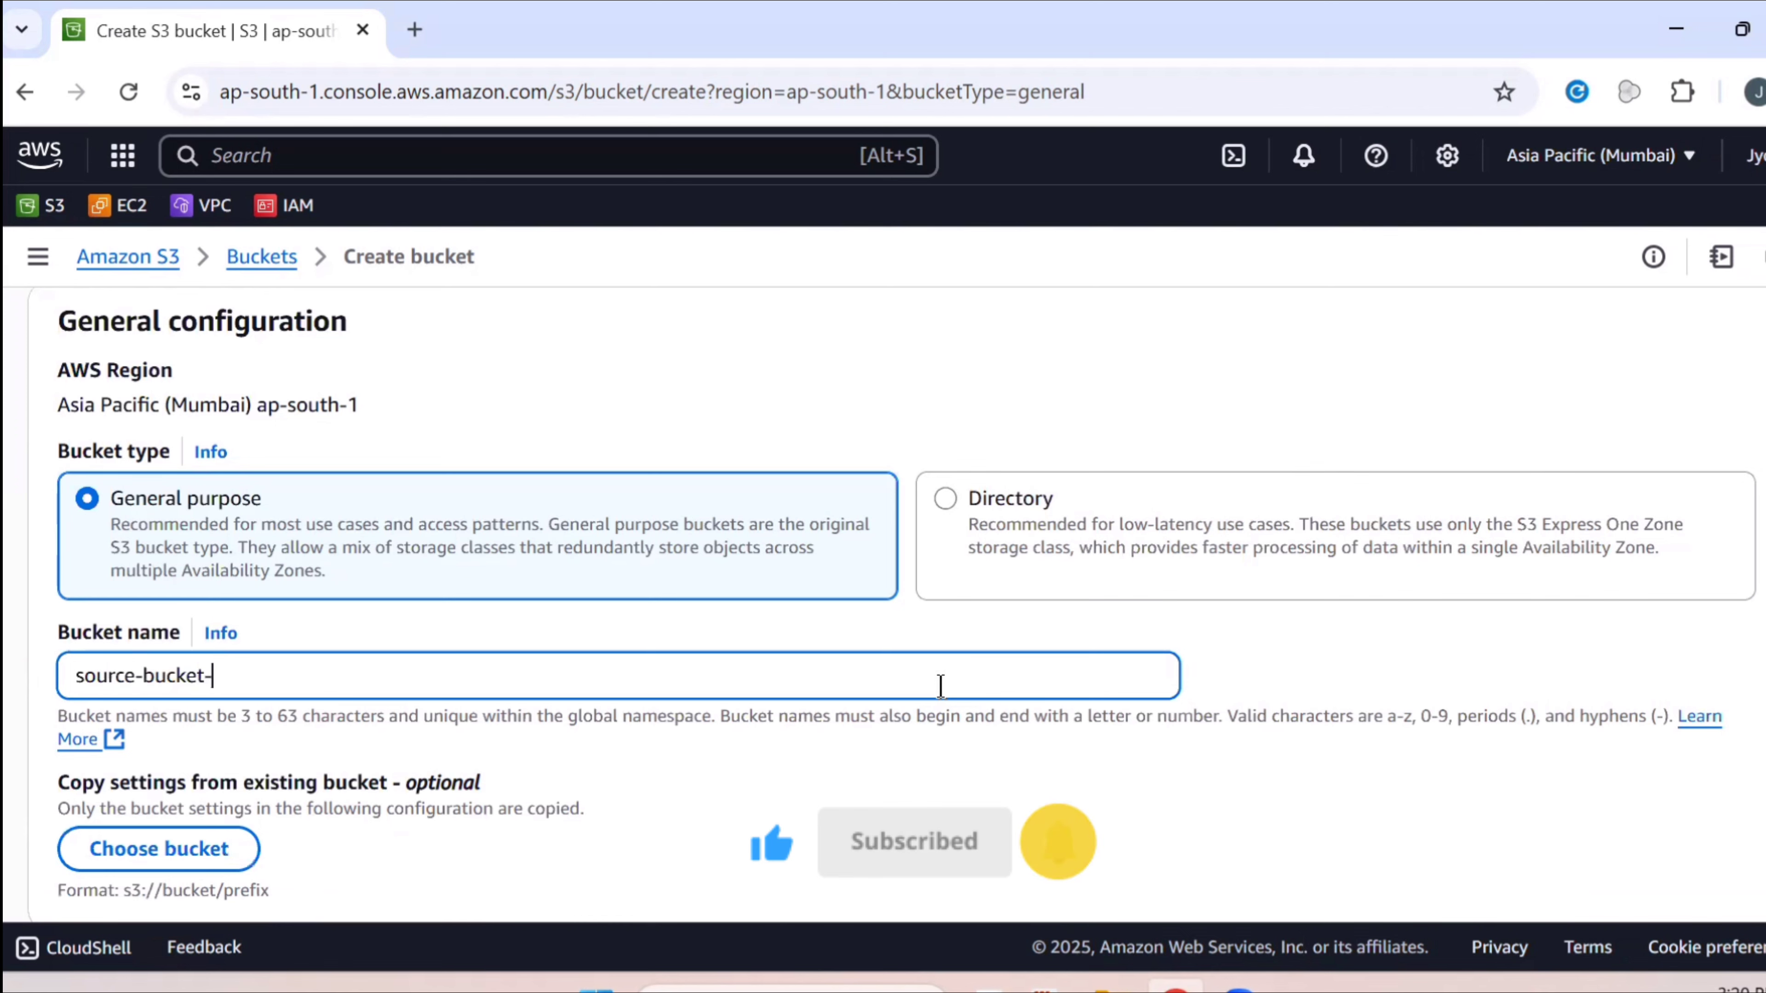
{"action": "type", "text": "5678"}
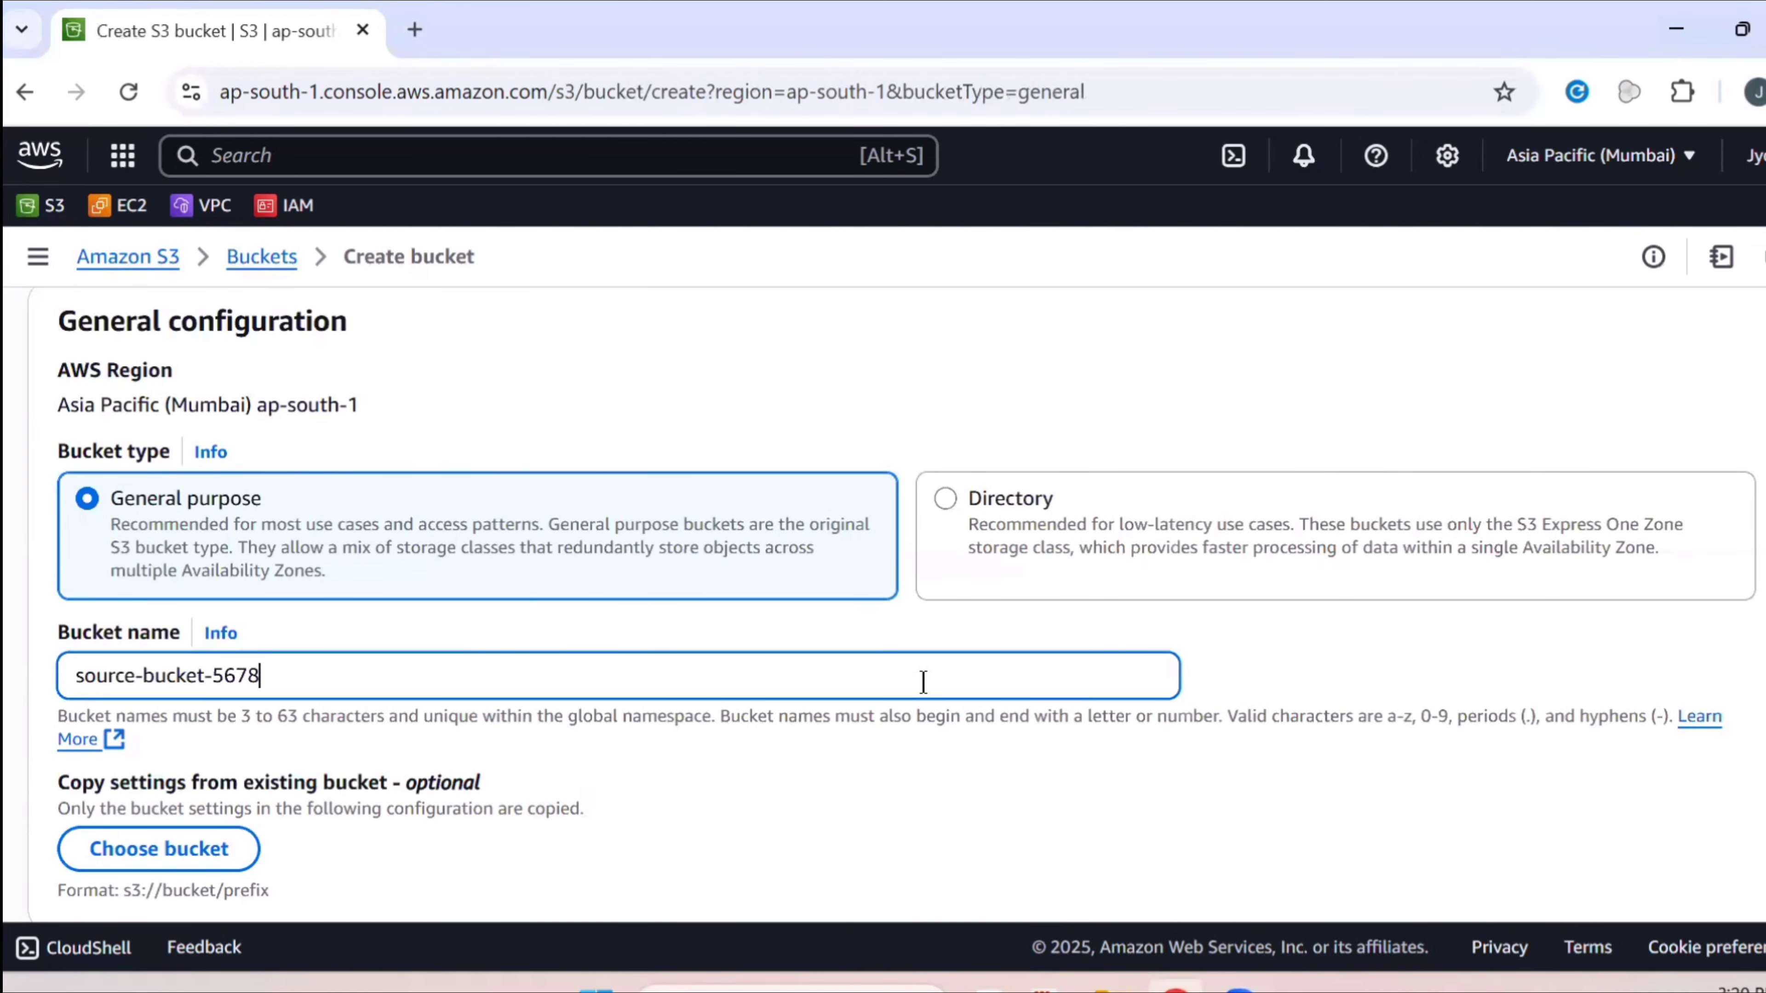
{"action": "scroll", "coordinate": [923, 682], "scroll_direction": "down", "scroll_amount": 5}
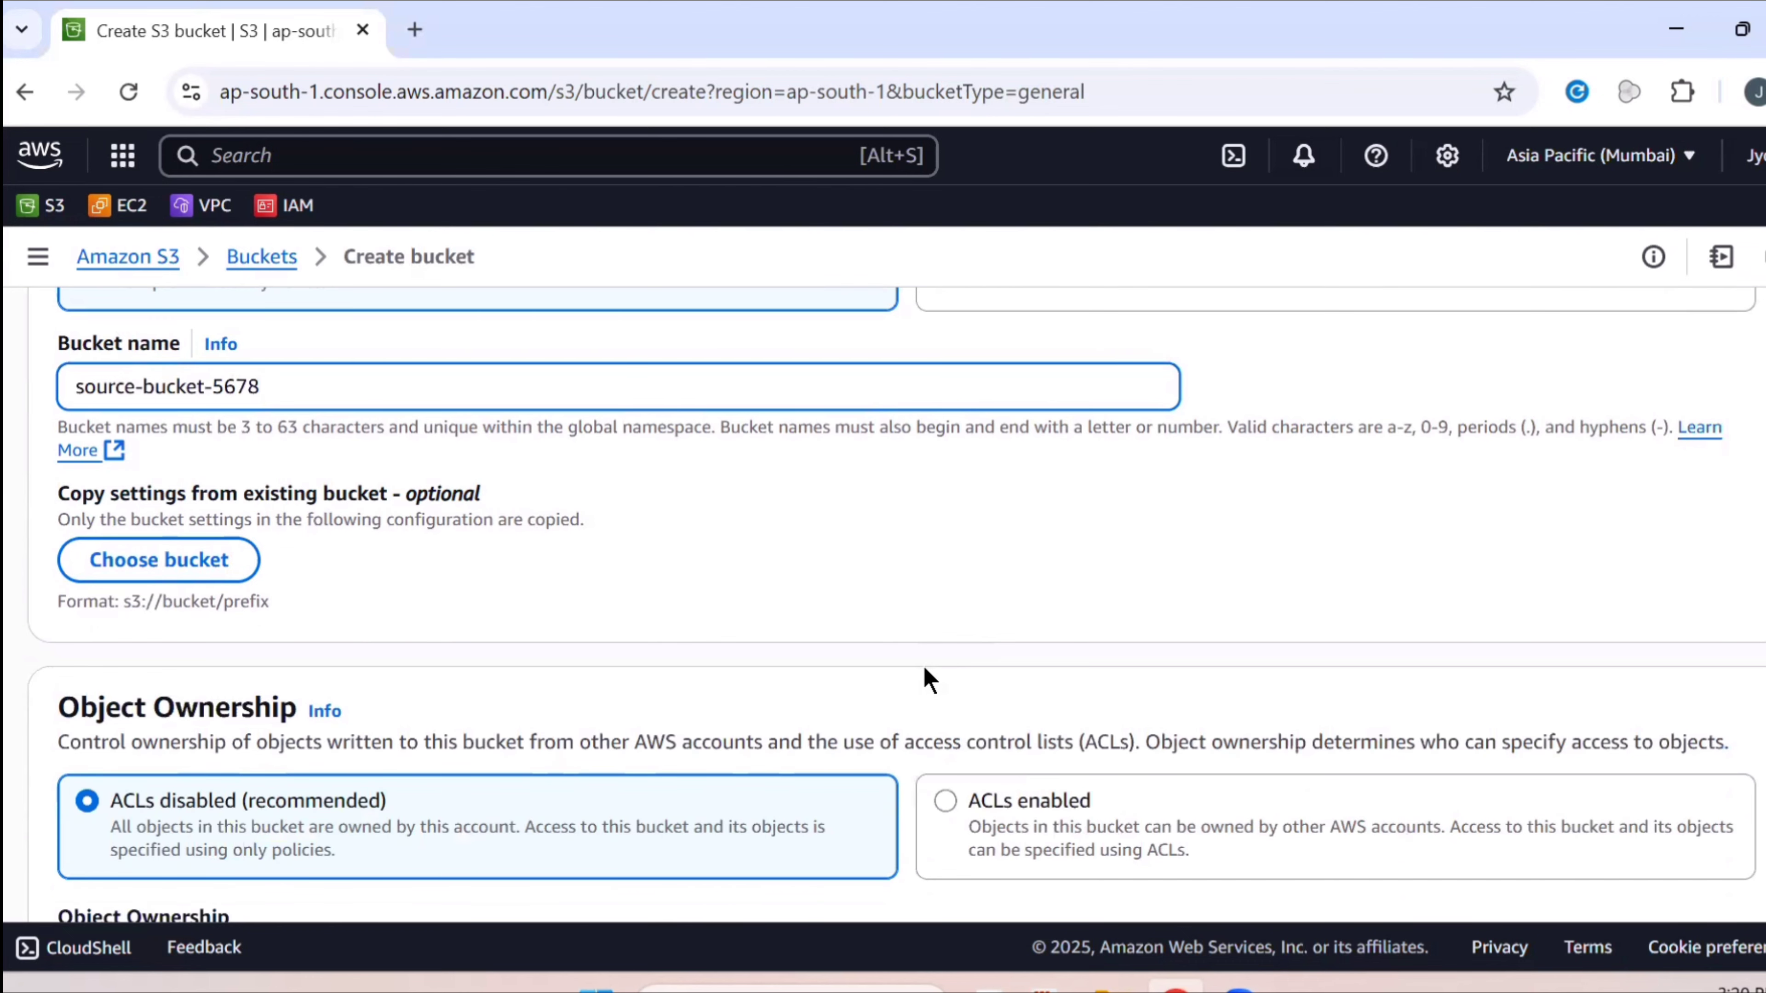
{"action": "scroll", "coordinate": [922, 663], "scroll_direction": "down", "scroll_amount": 15}
{"action": "scroll", "coordinate": [936, 678], "scroll_direction": "down", "scroll_amount": 10}
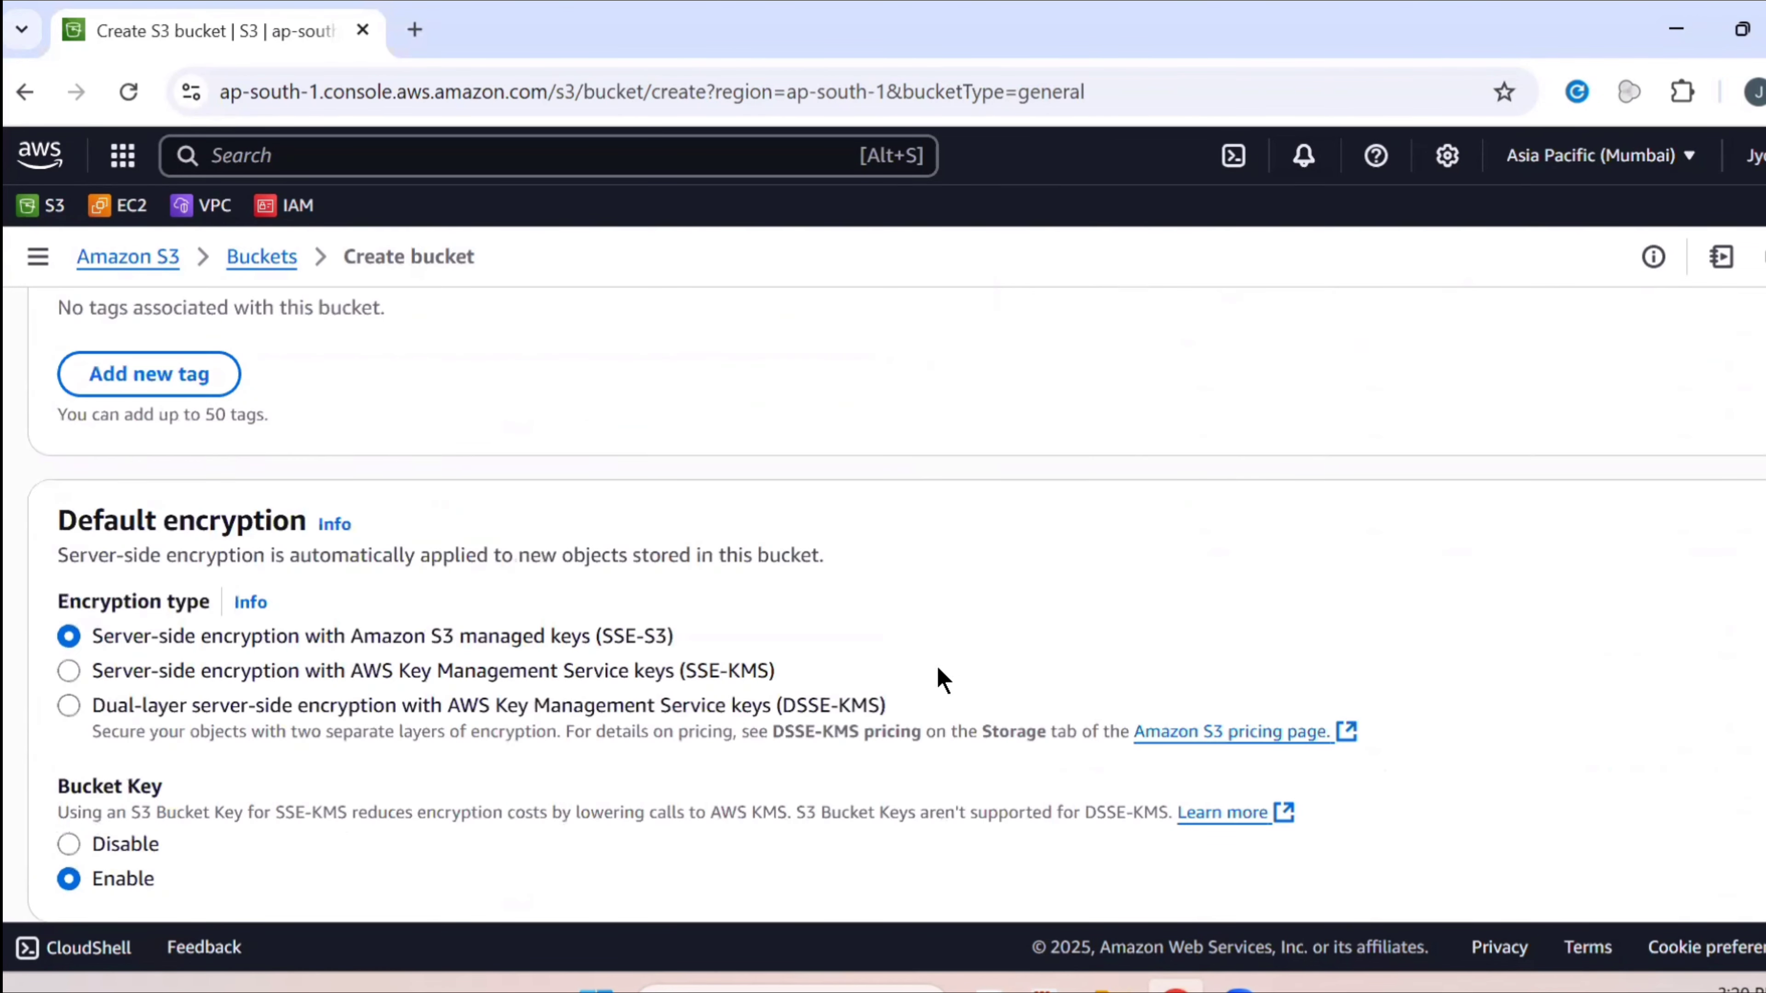
{"action": "left_click", "coordinate": [1636, 841]}
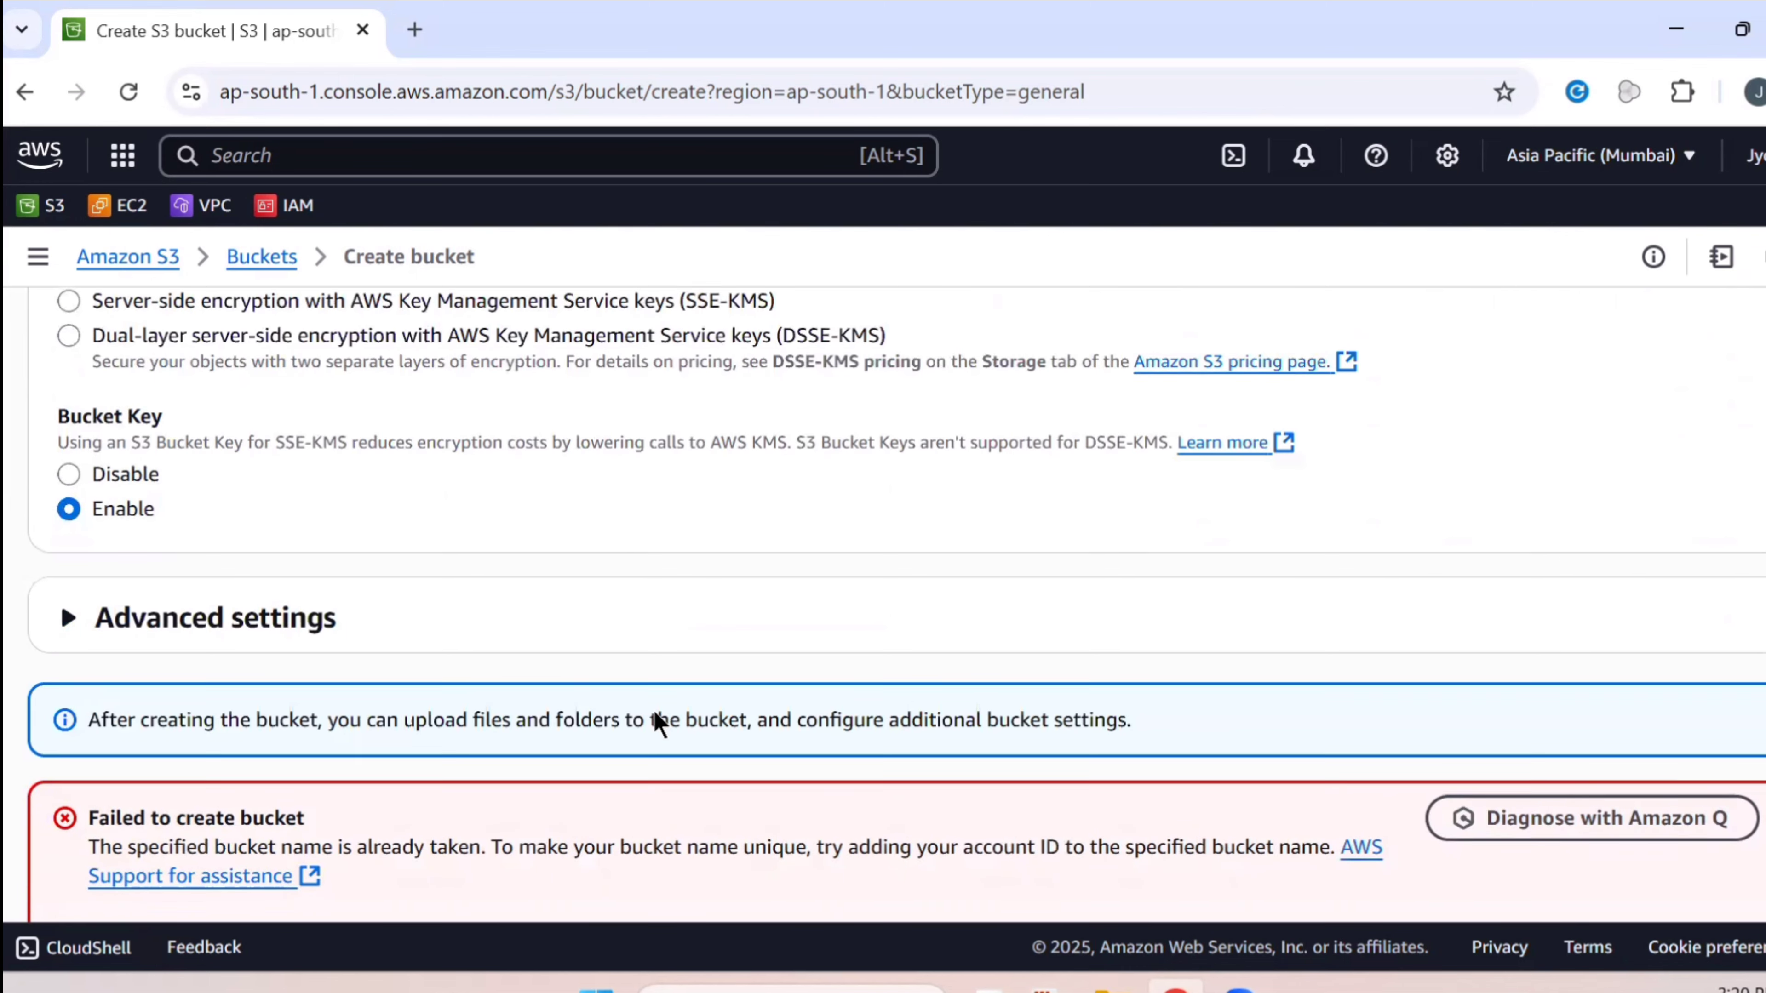
After the name-taken error, rename it source-bucket-5678b0, create it, and dismiss the success banner
{"action": "scroll", "coordinate": [650, 681], "scroll_direction": "up", "scroll_amount": 10}
{"action": "scroll", "coordinate": [649, 671], "scroll_direction": "up", "scroll_amount": 15}
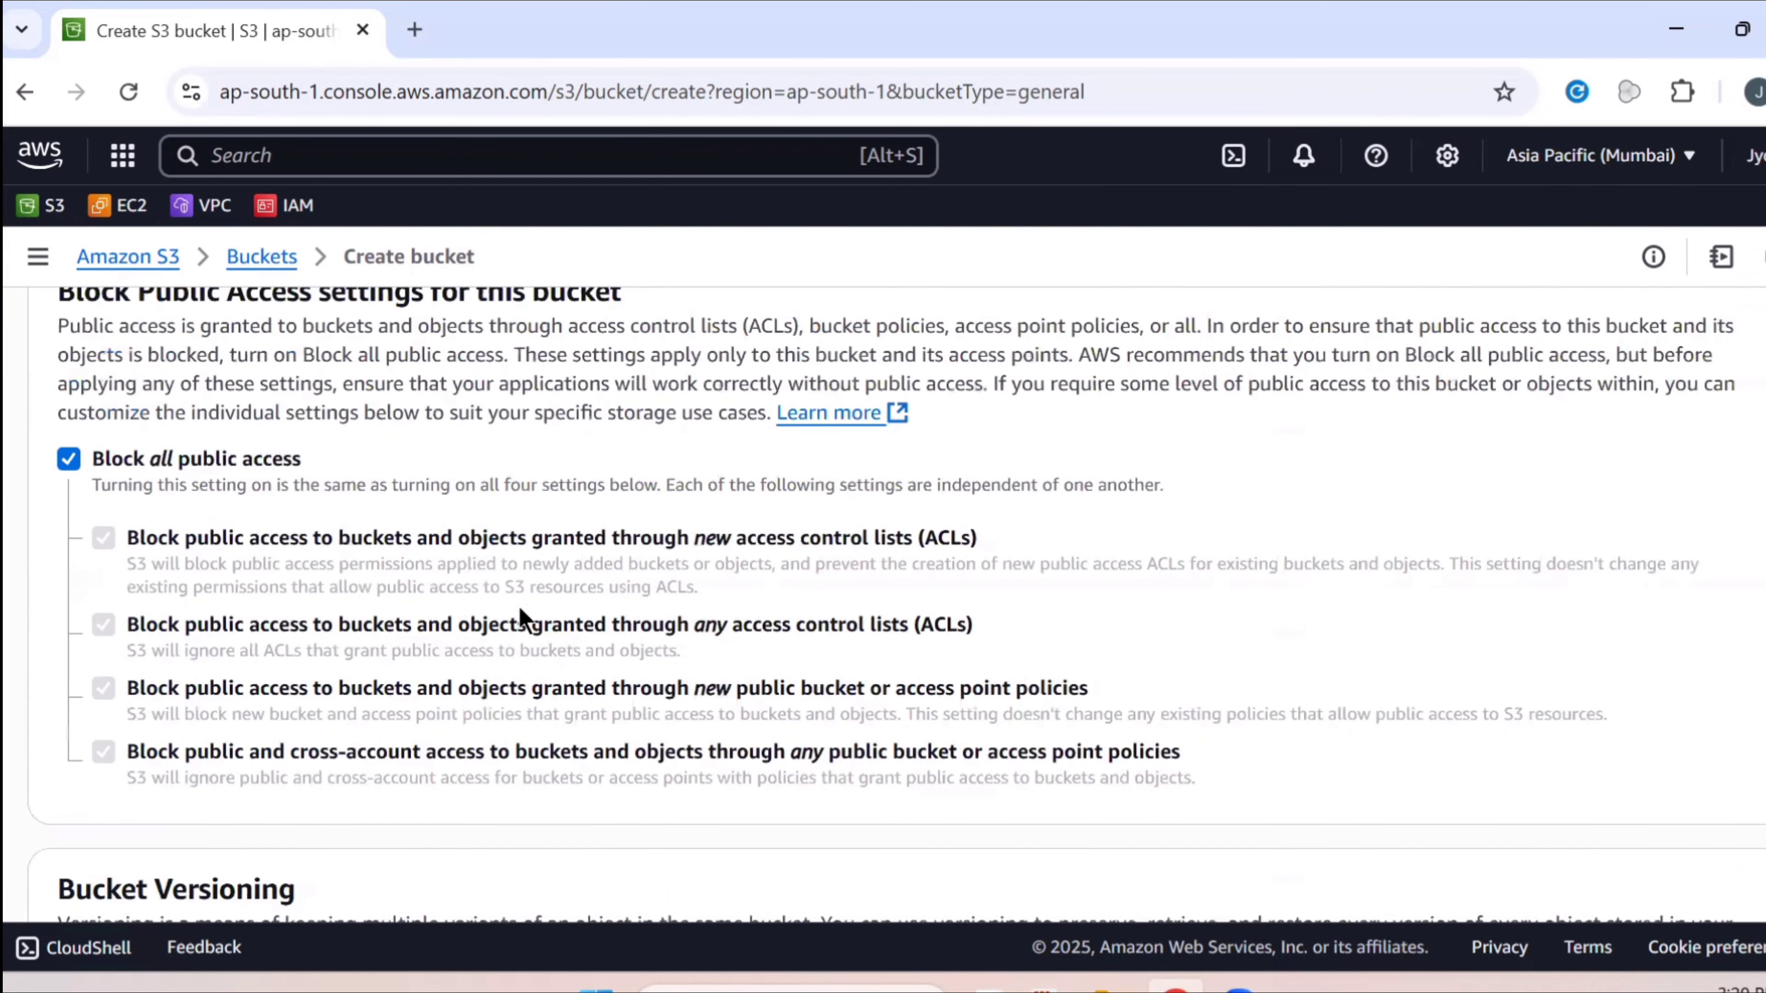
{"action": "scroll", "coordinate": [283, 484], "scroll_direction": "up", "scroll_amount": 3}
{"action": "left_click", "coordinate": [289, 819]}
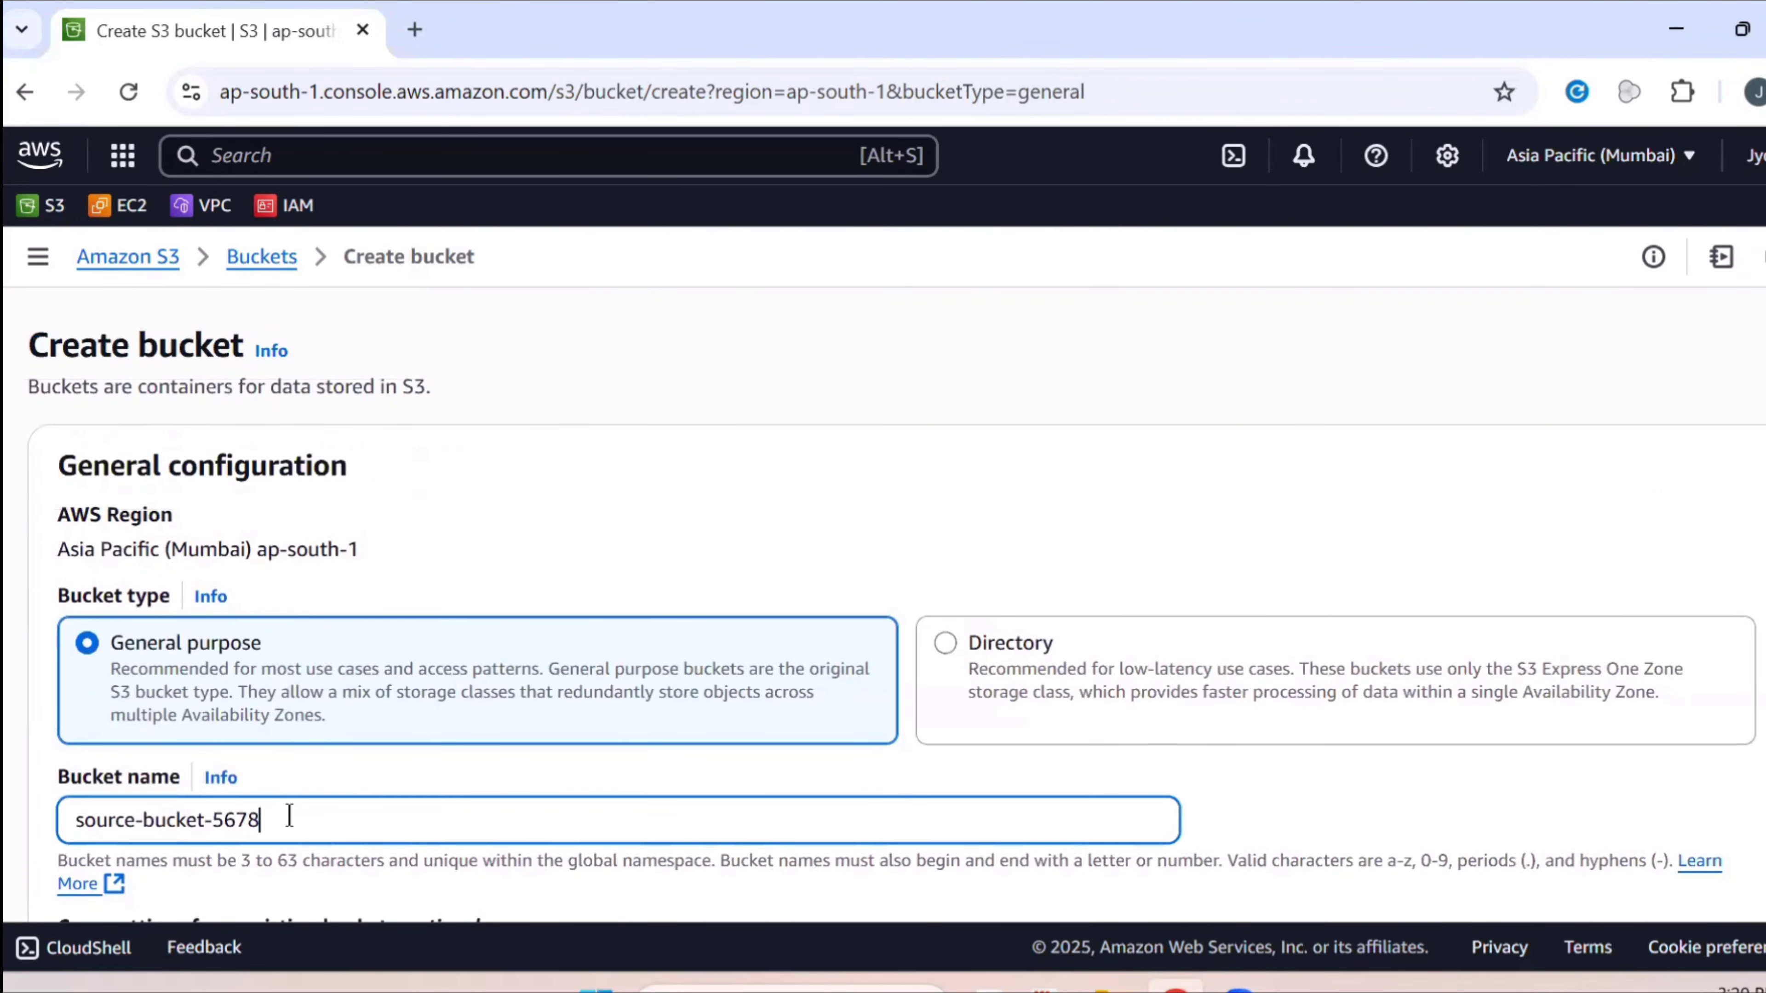
{"action": "type", "text": "b0"}
{"action": "scroll", "coordinate": [1503, 699], "scroll_direction": "down", "scroll_amount": 20}
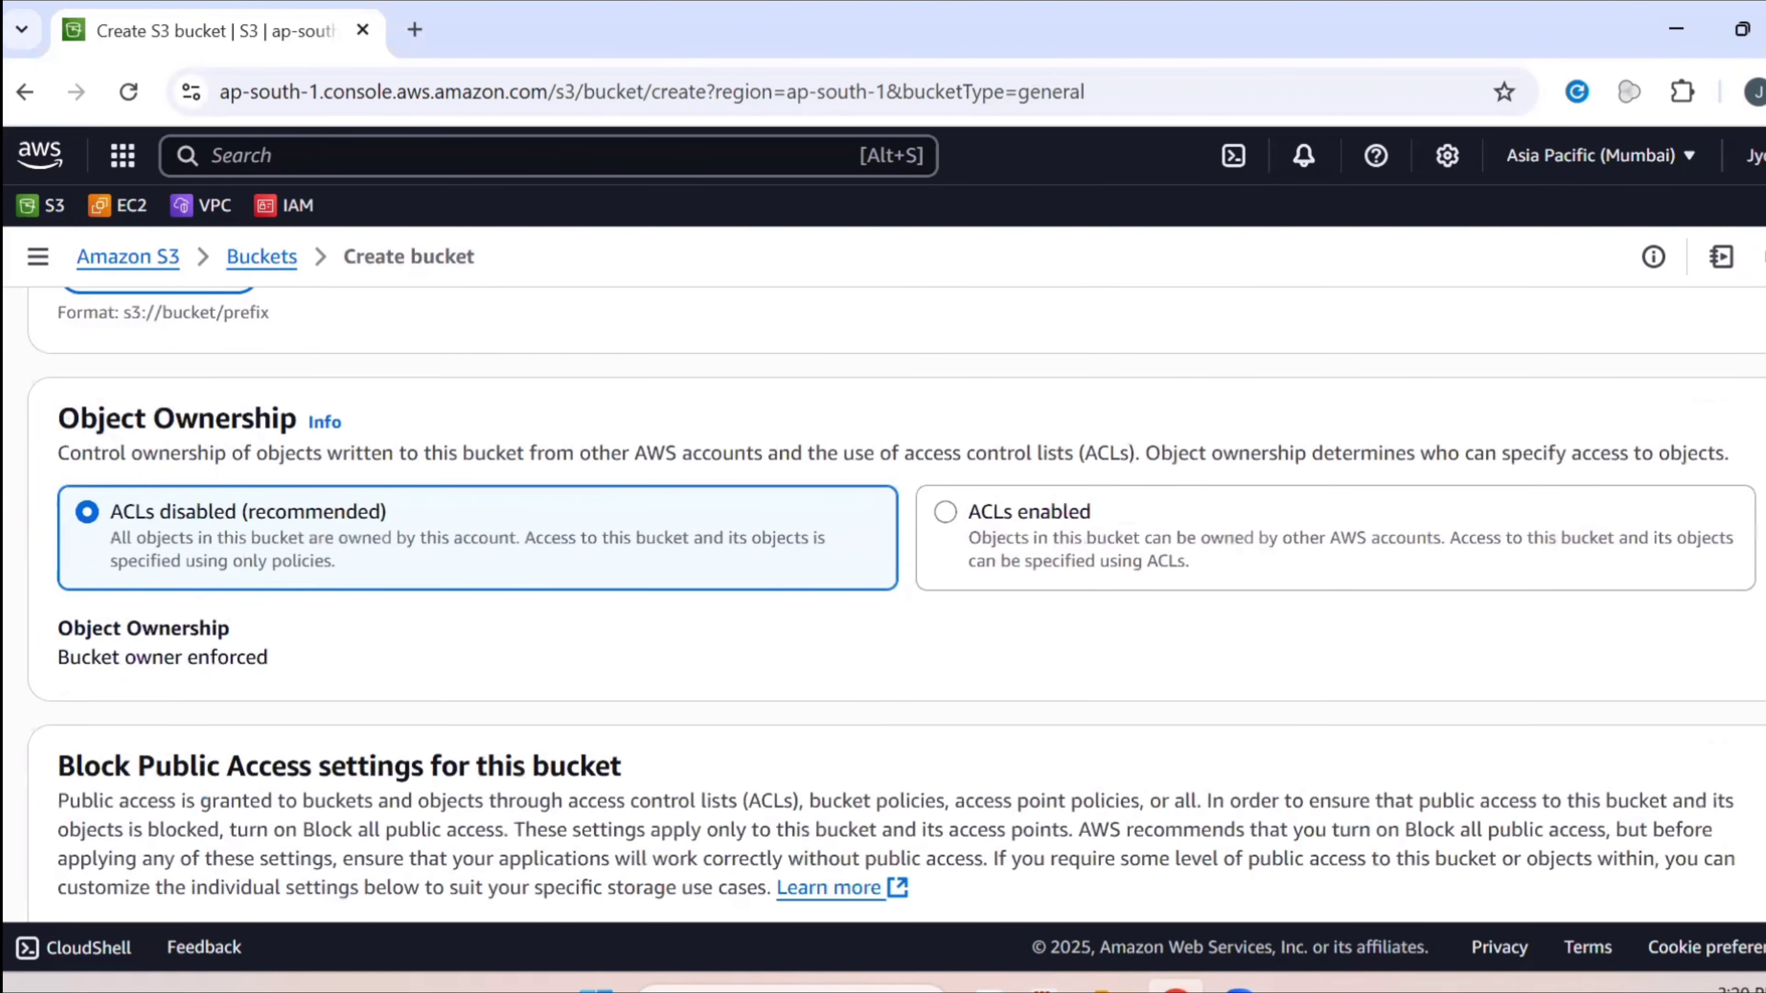
{"action": "left_click", "coordinate": [1706, 857]}
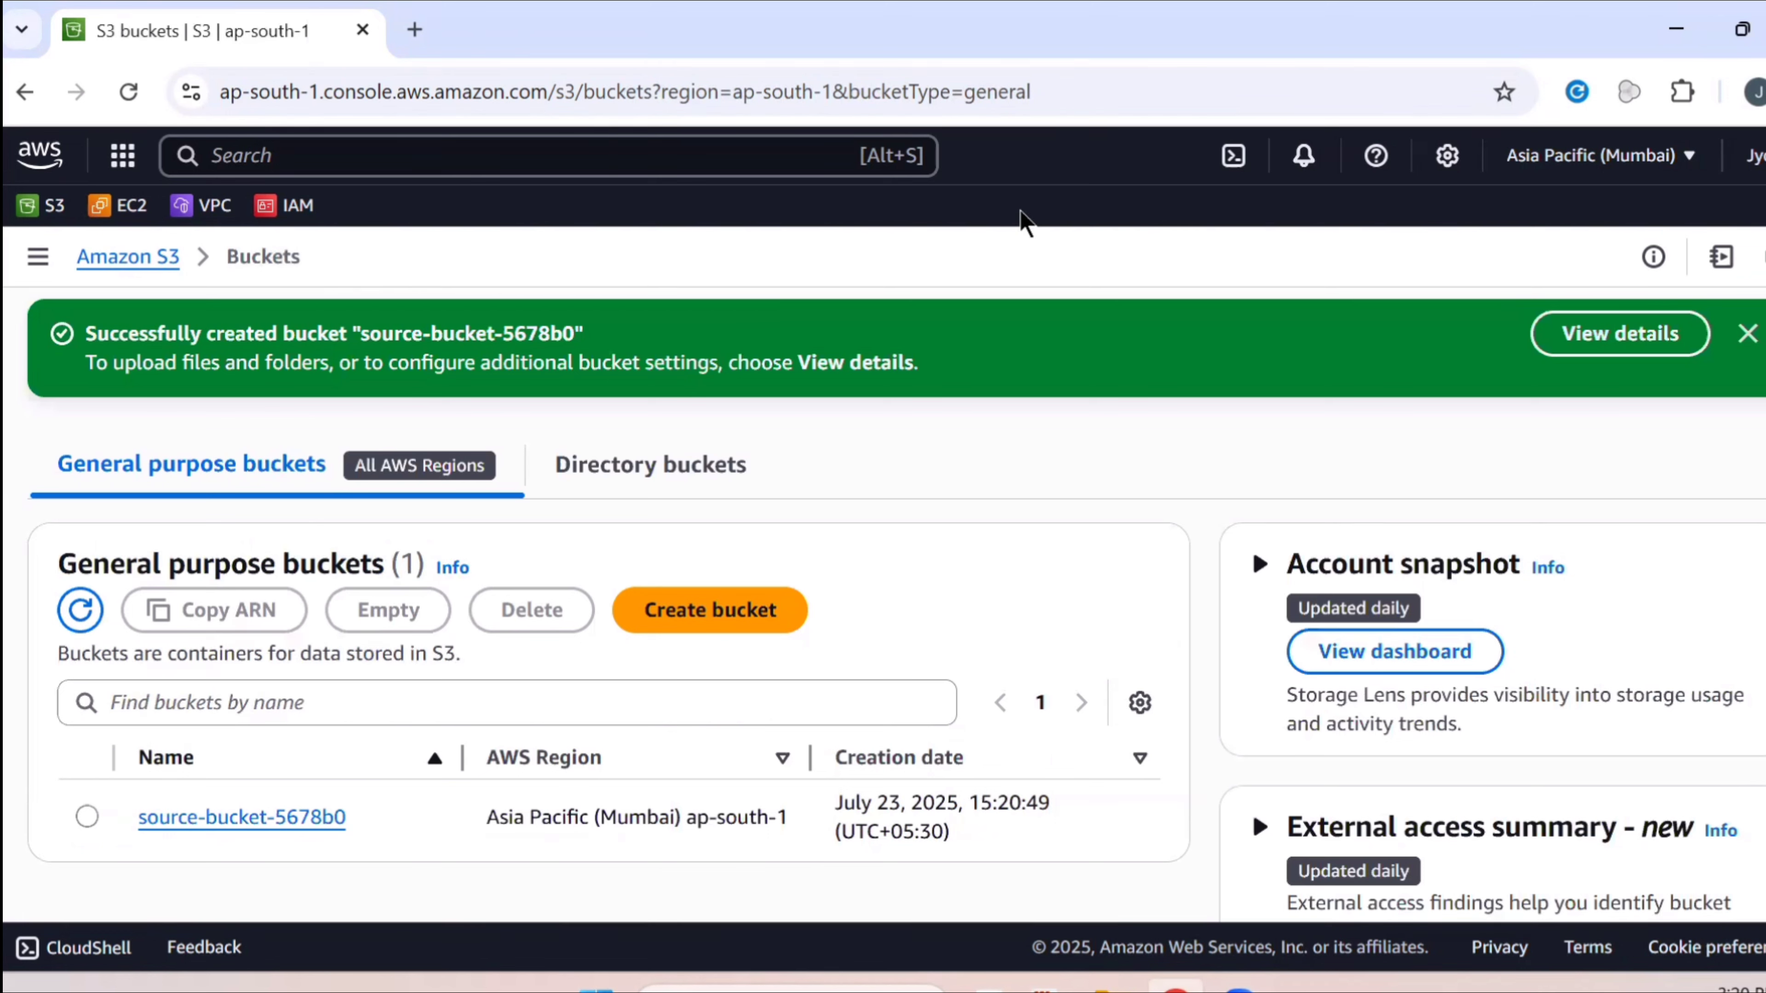
{"action": "left_click", "coordinate": [1746, 336]}
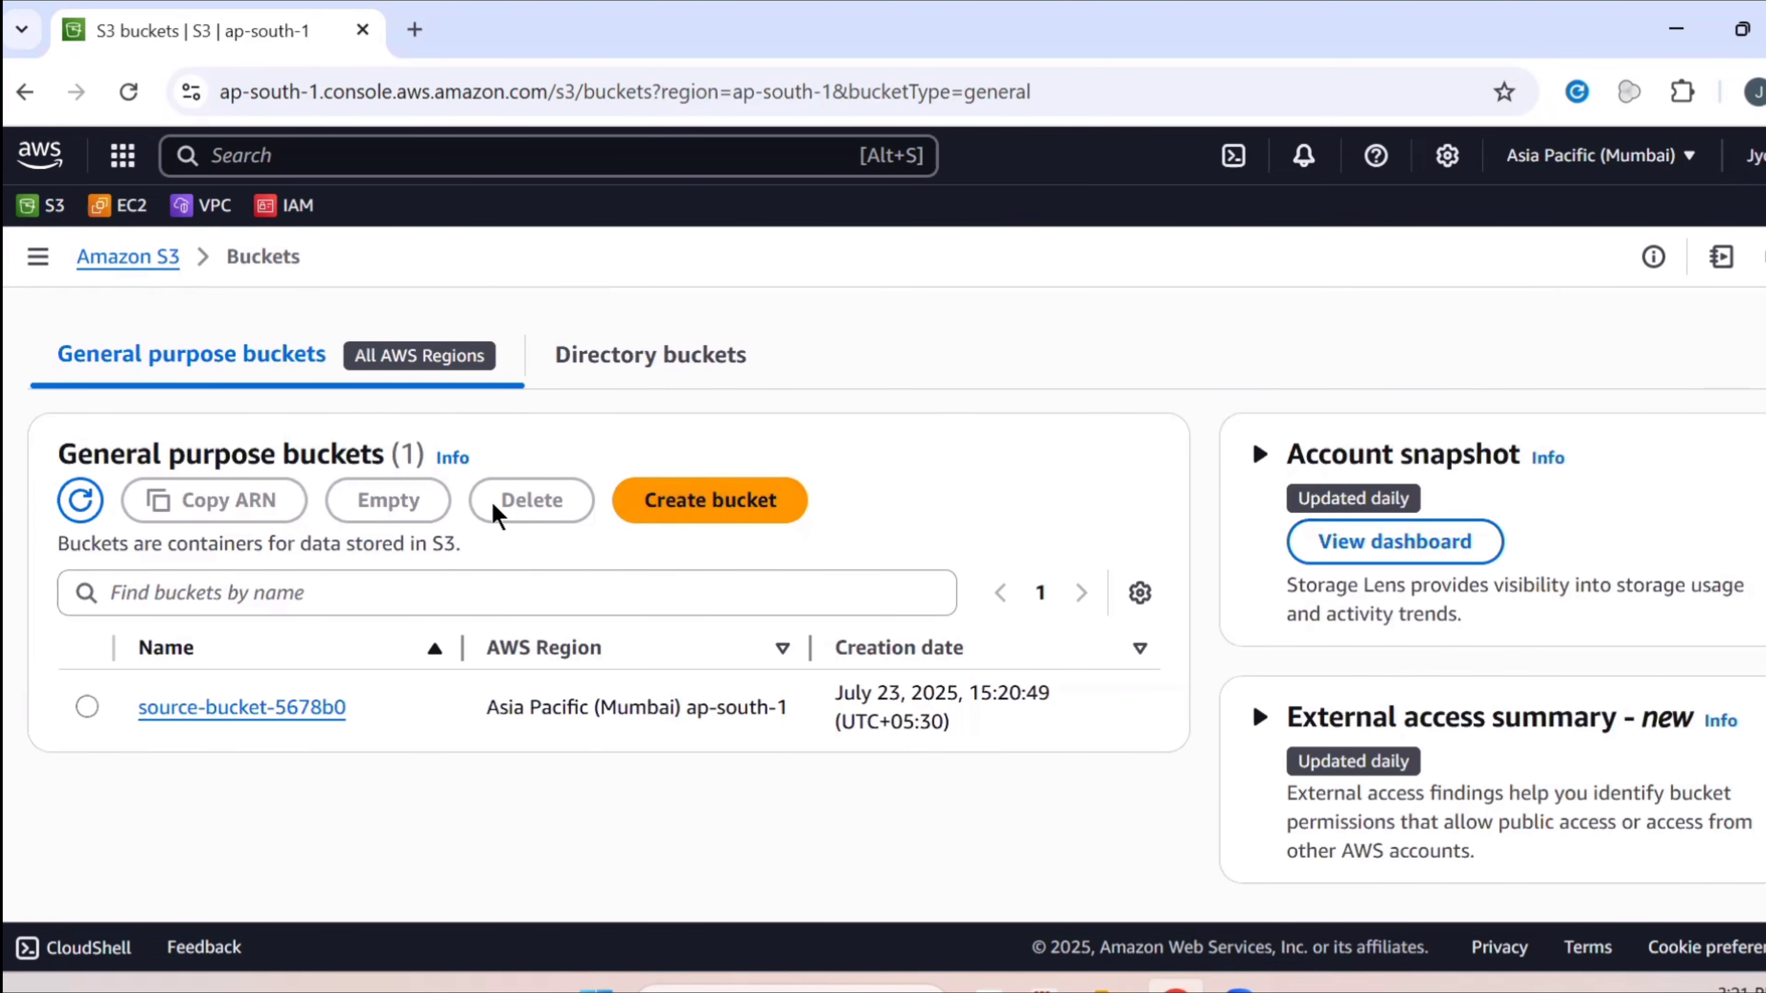
Start a second bucket named my-log-bucket-5421 with ACLs enabled and all public access unblocked
{"action": "left_click", "coordinate": [683, 503]}
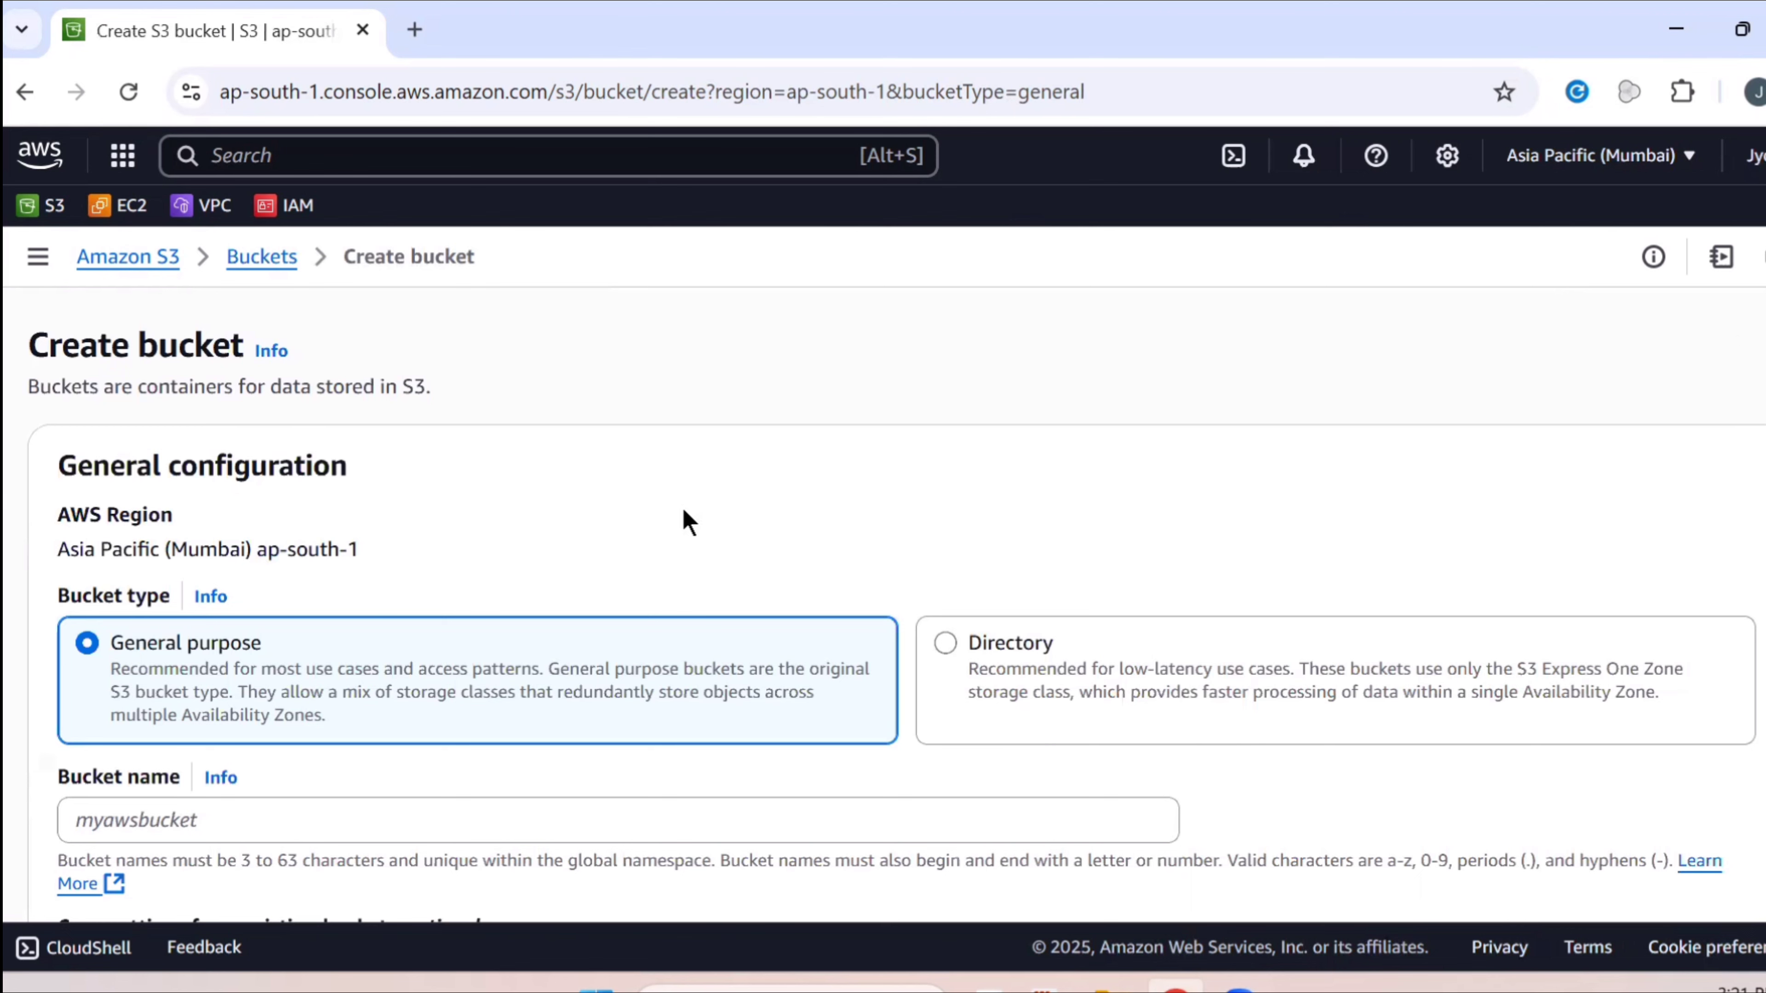
{"action": "scroll", "coordinate": [591, 757], "scroll_direction": "down", "scroll_amount": 2}
{"action": "left_click", "coordinate": [583, 687]}
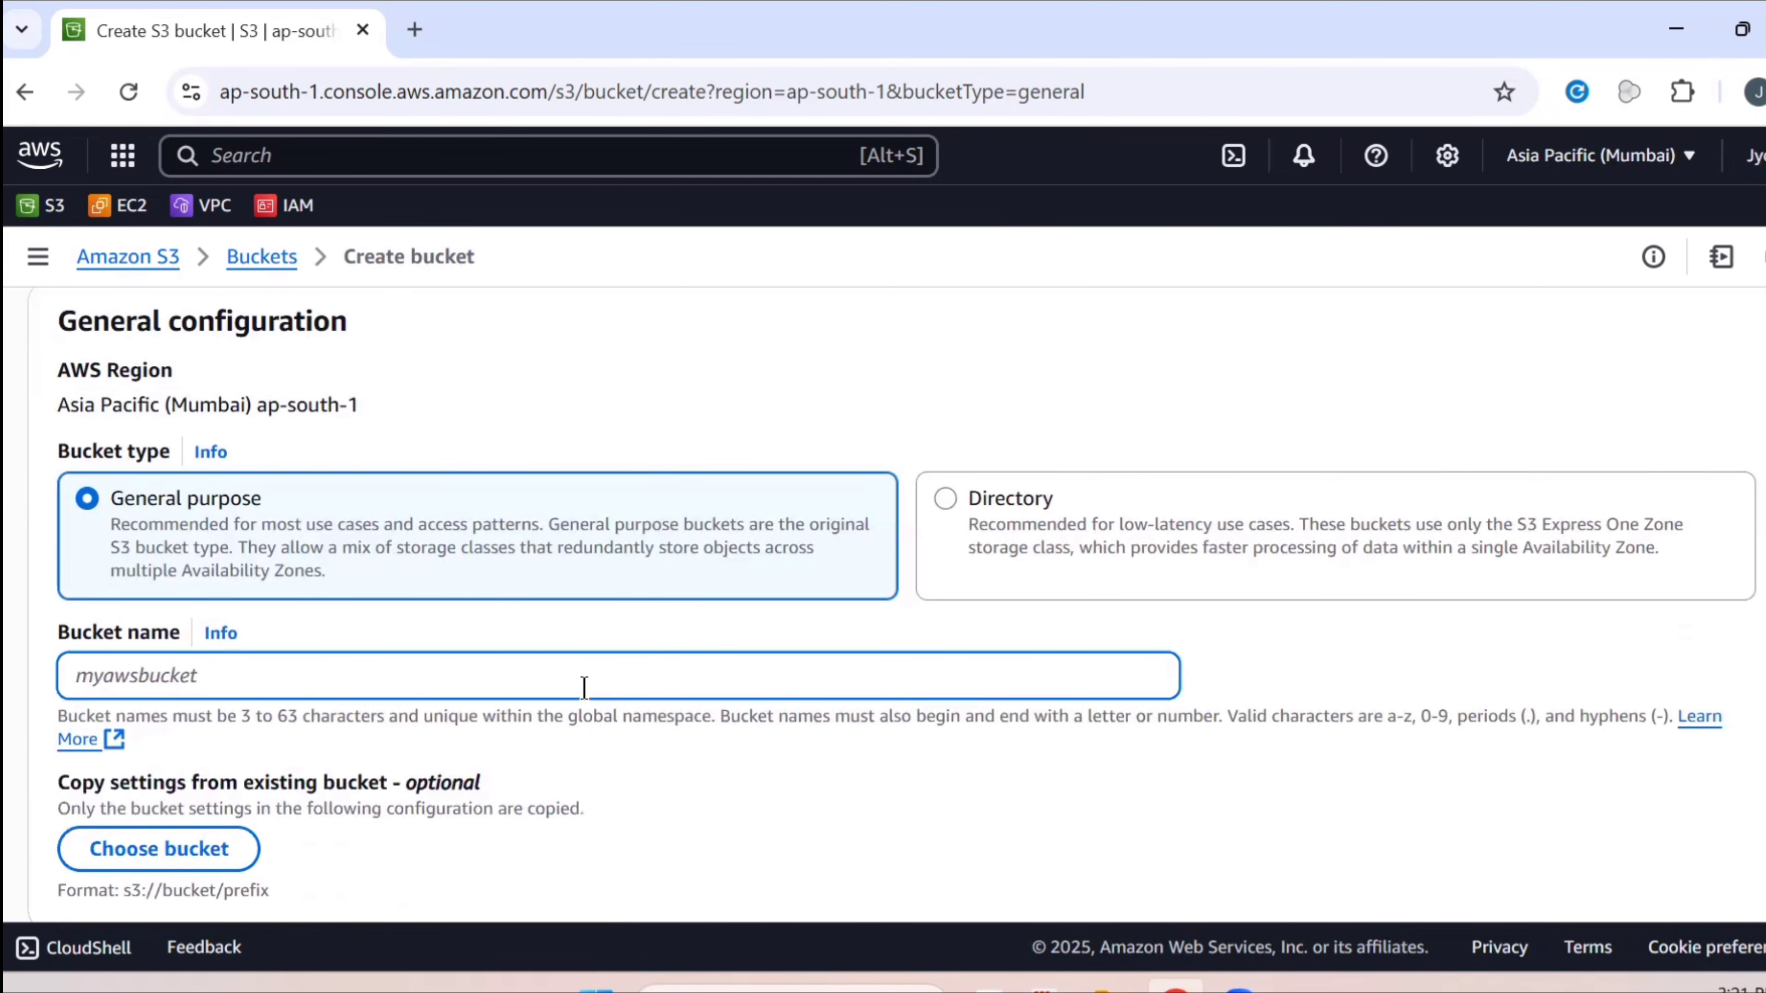
{"action": "type", "text": "my-lo"}
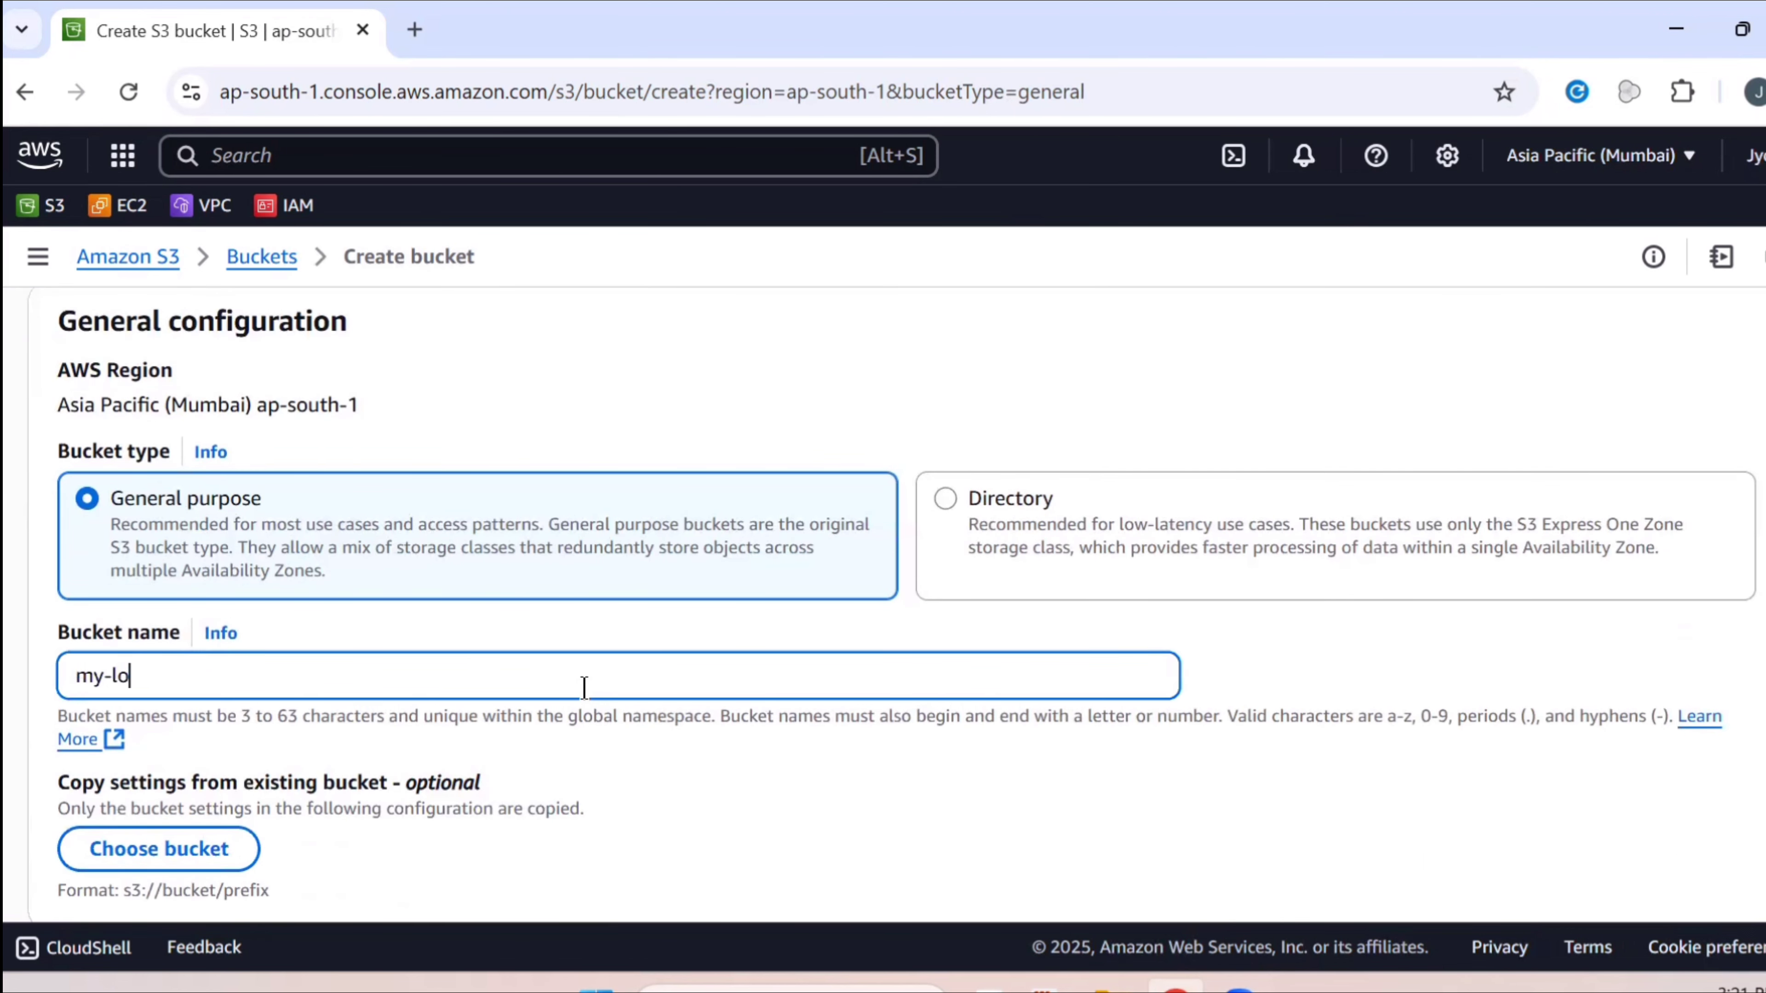
{"action": "type", "text": "g-bucket"}
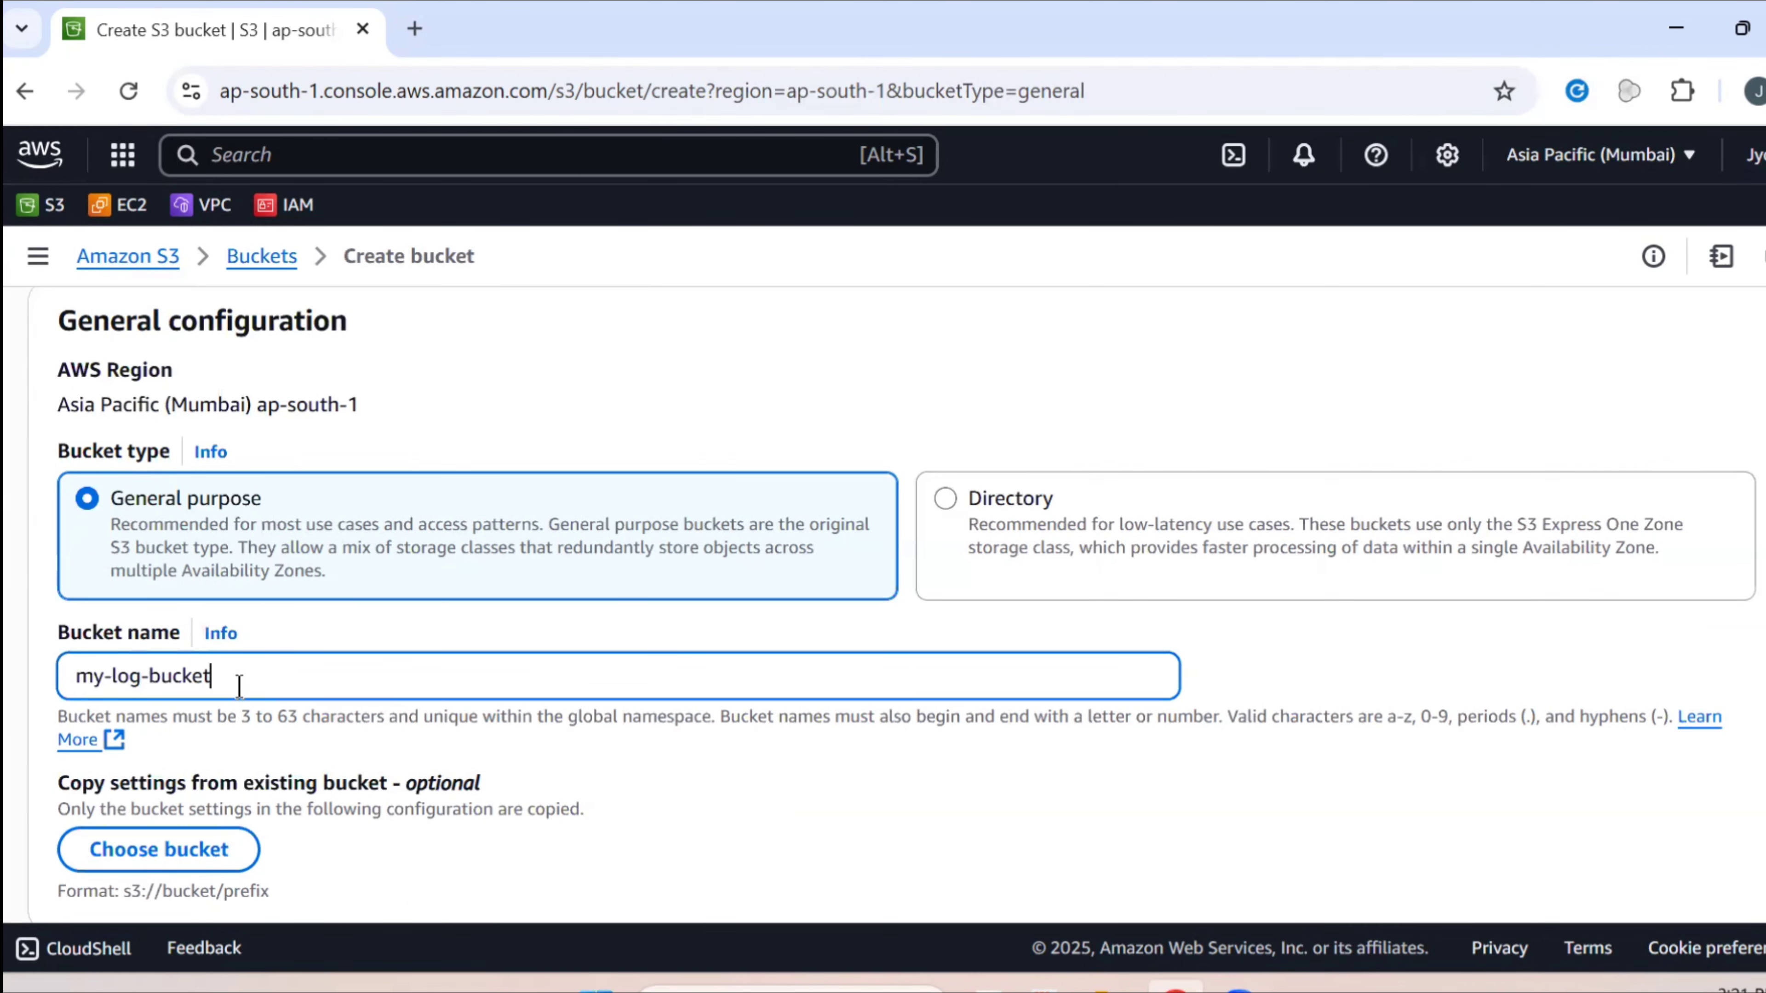
{"action": "type", "text": "-5421"}
{"action": "scroll", "coordinate": [240, 688], "scroll_direction": "down", "scroll_amount": 2}
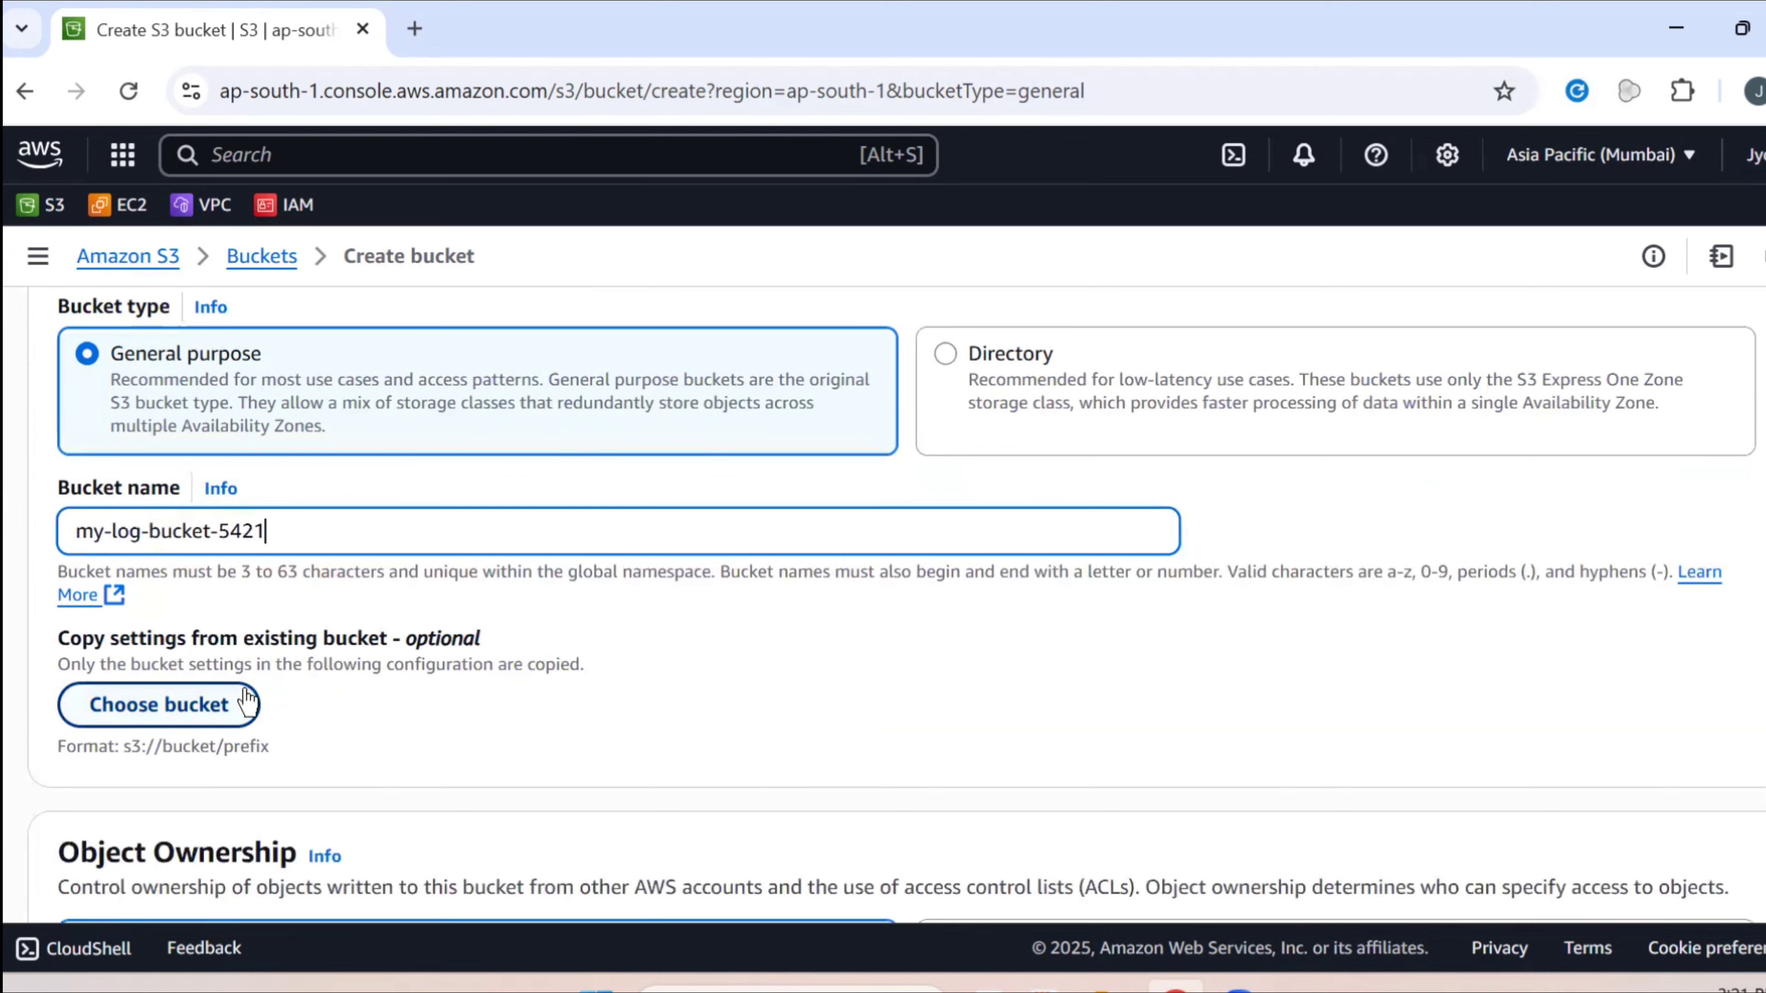
{"action": "scroll", "coordinate": [247, 699], "scroll_direction": "down", "scroll_amount": 2}
{"action": "scroll", "coordinate": [245, 692], "scroll_direction": "down", "scroll_amount": 2}
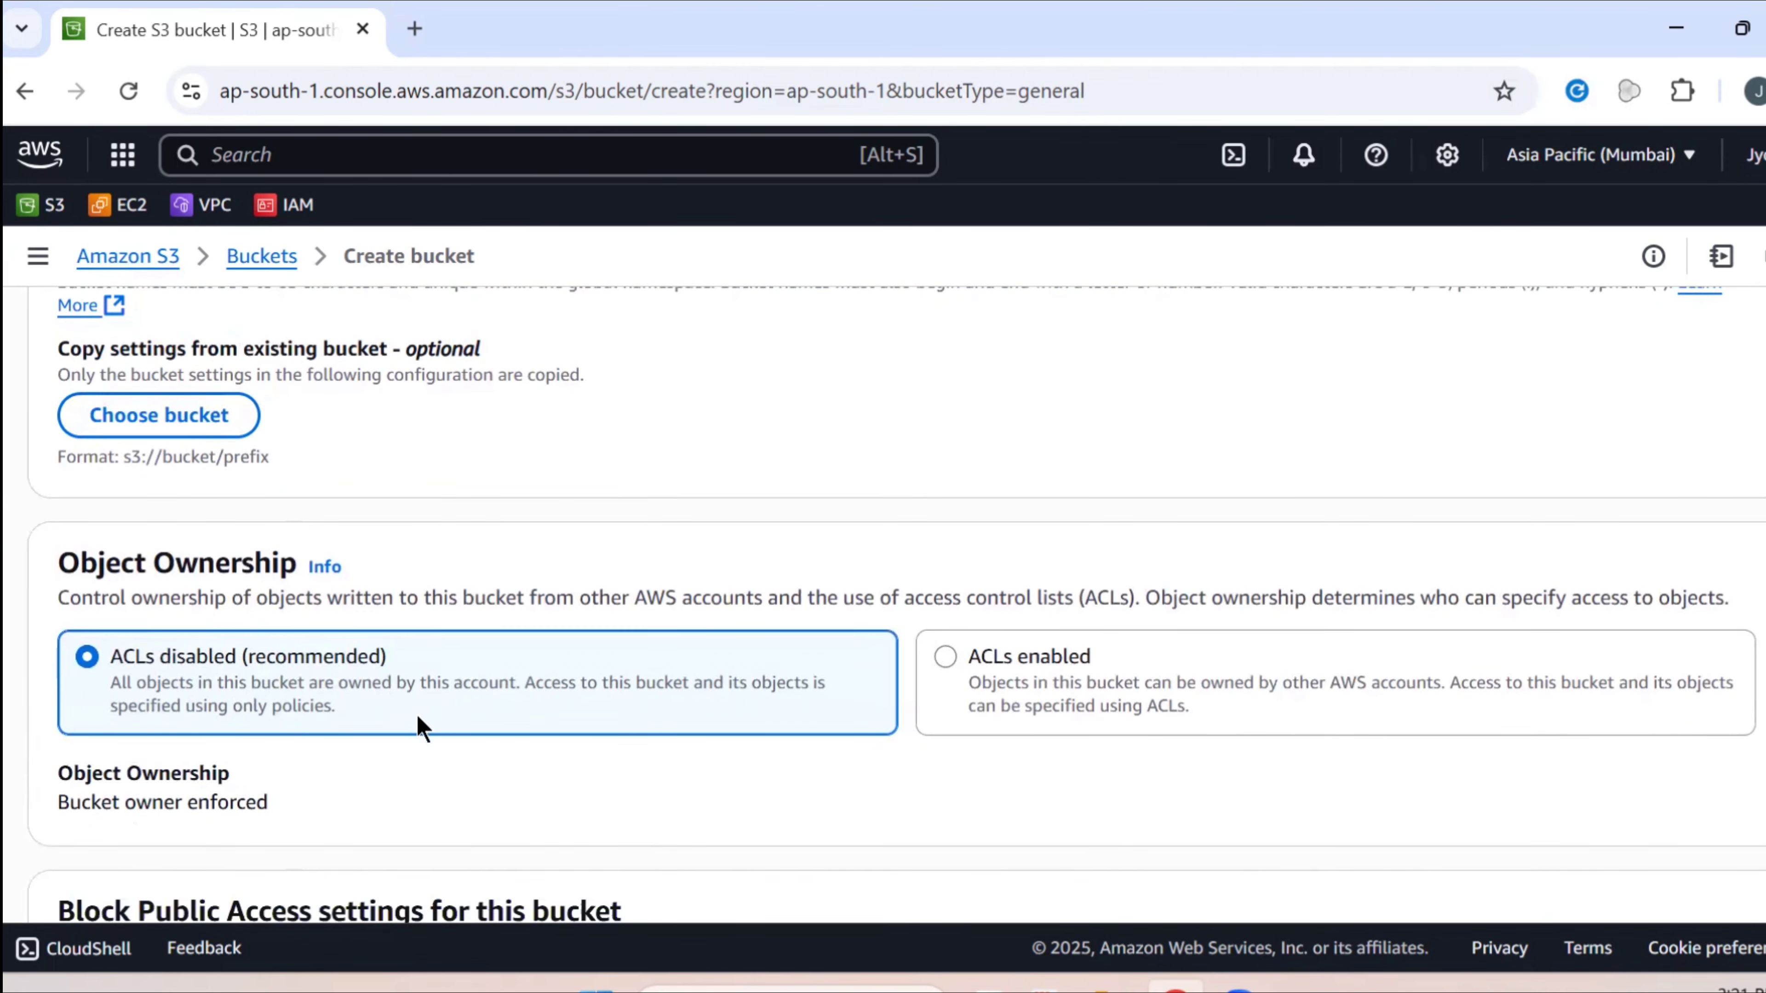
{"action": "left_click", "coordinate": [988, 673]}
{"action": "scroll", "coordinate": [986, 665], "scroll_direction": "down", "scroll_amount": 10}
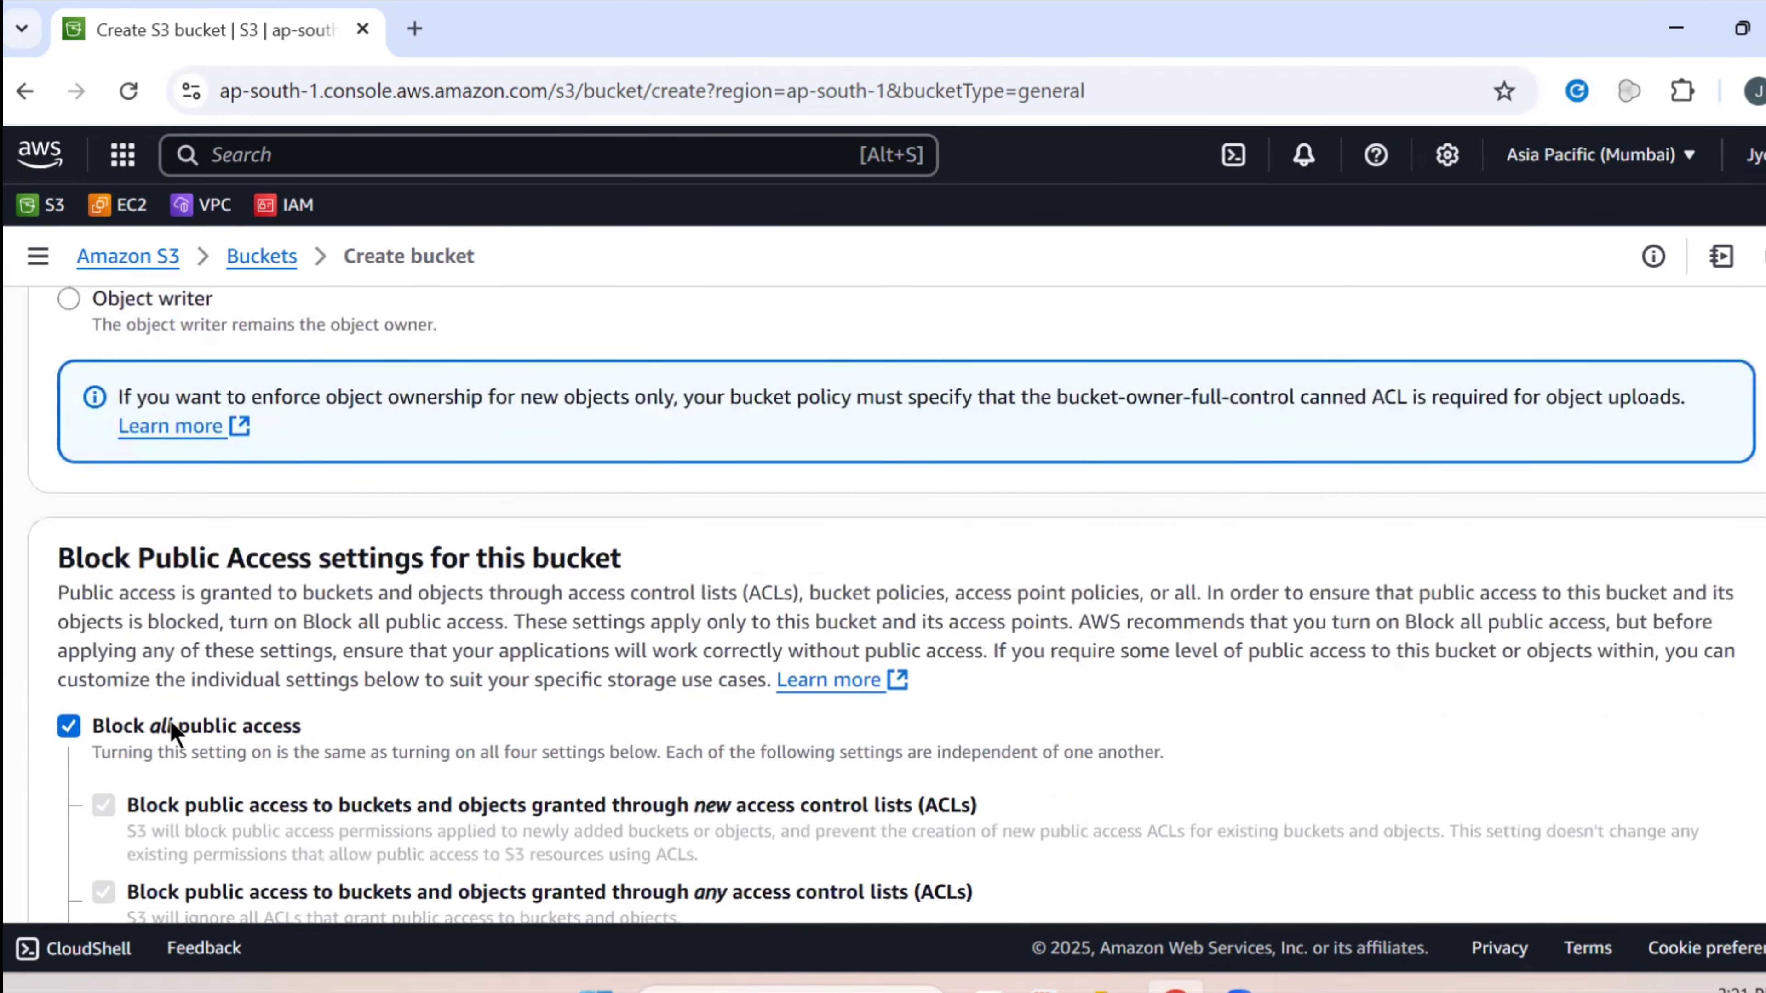
{"action": "left_click", "coordinate": [163, 723]}
Acknowledge the public-access warning and create my-log-bucket-5421
{"action": "scroll", "coordinate": [174, 717], "scroll_direction": "down", "scroll_amount": 9}
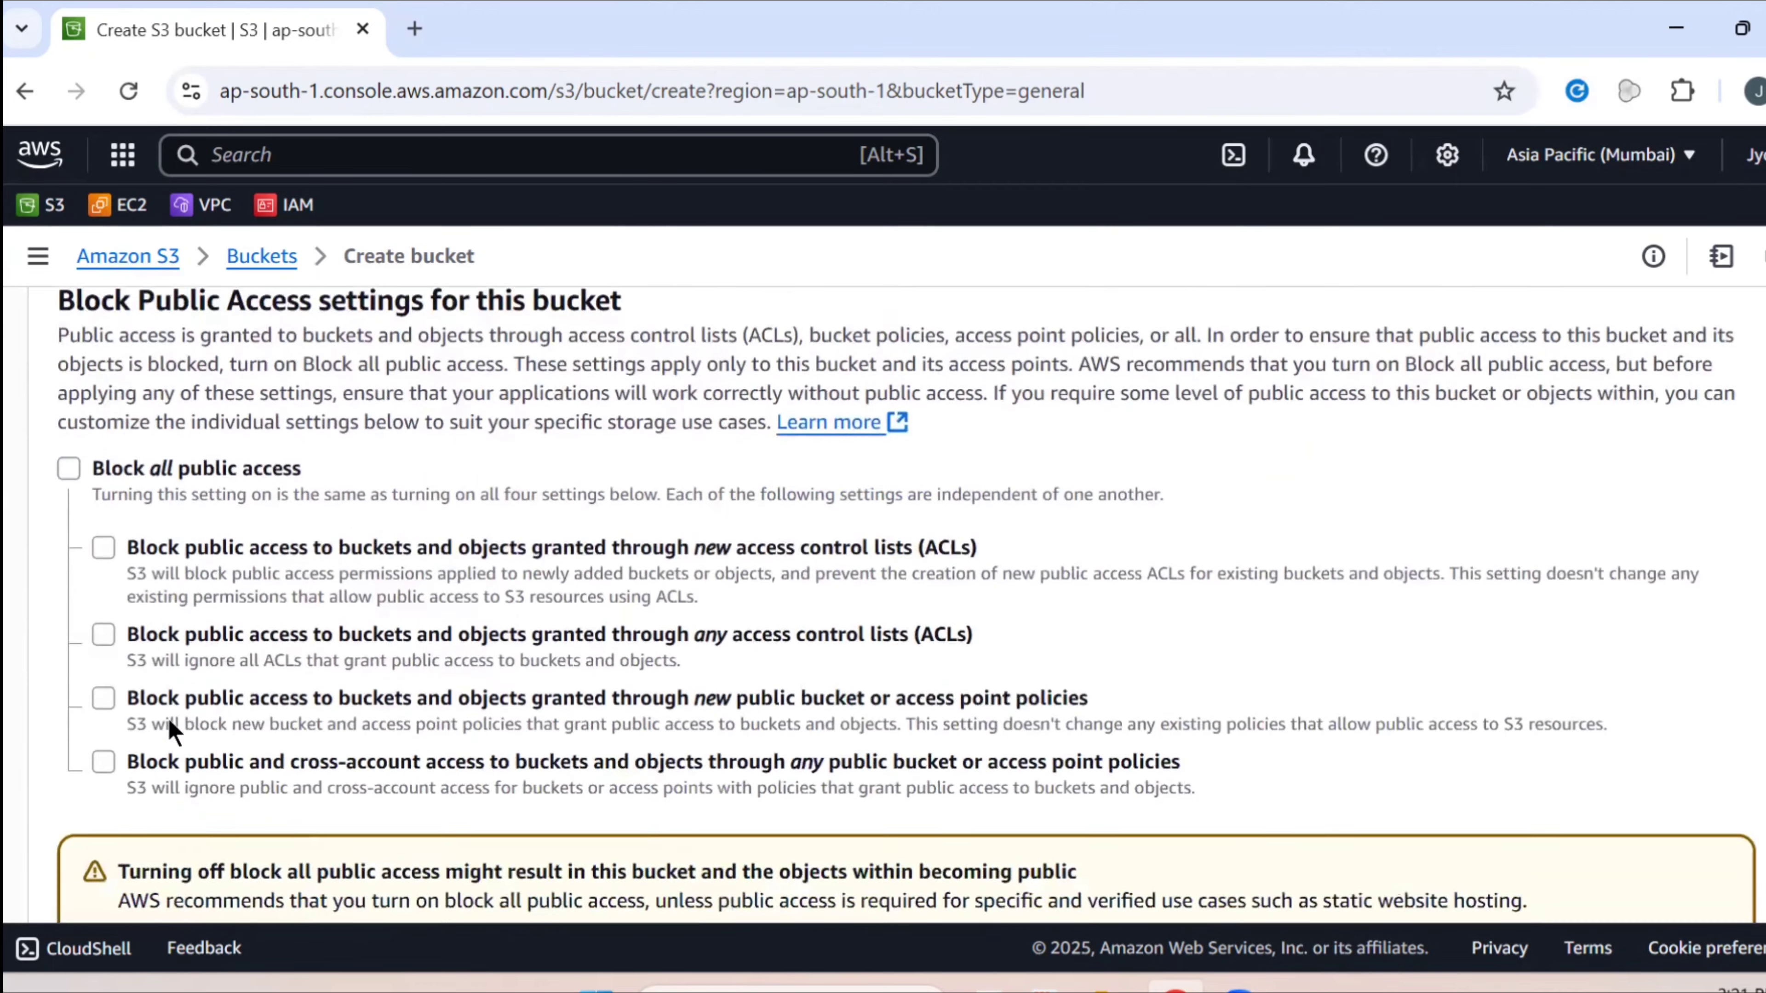
{"action": "scroll", "coordinate": [188, 716], "scroll_direction": "down", "scroll_amount": 10}
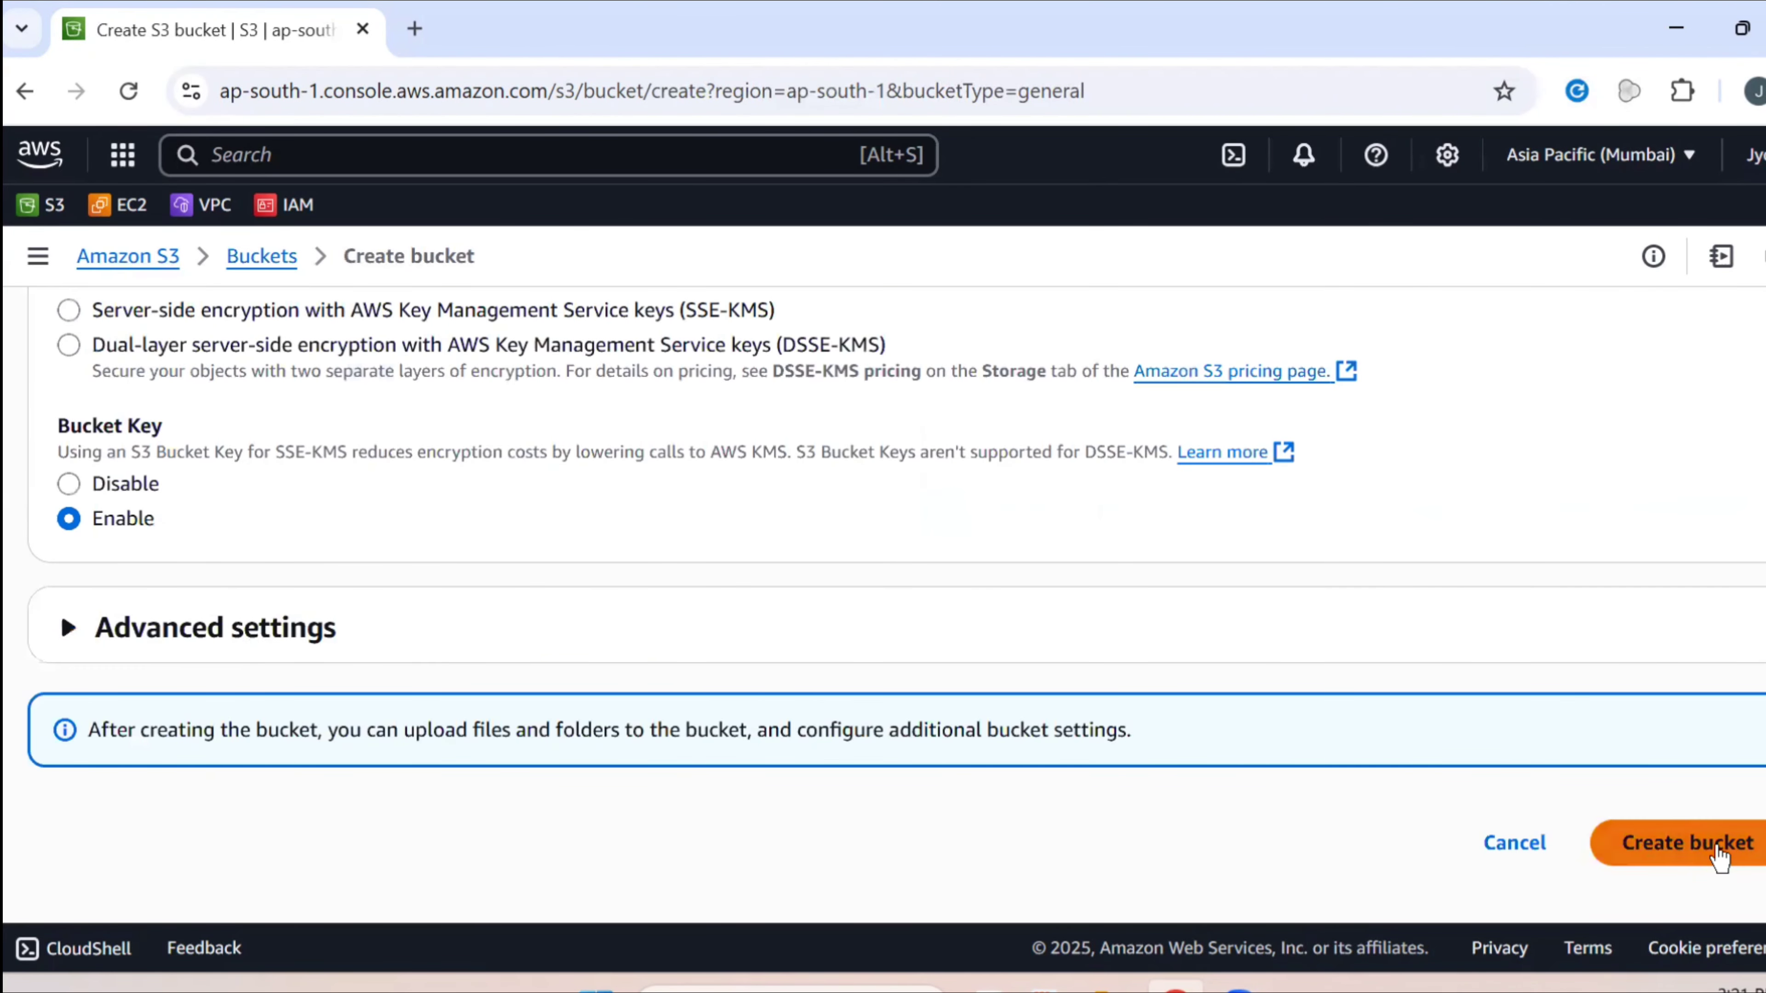
{"action": "left_click", "coordinate": [1719, 856]}
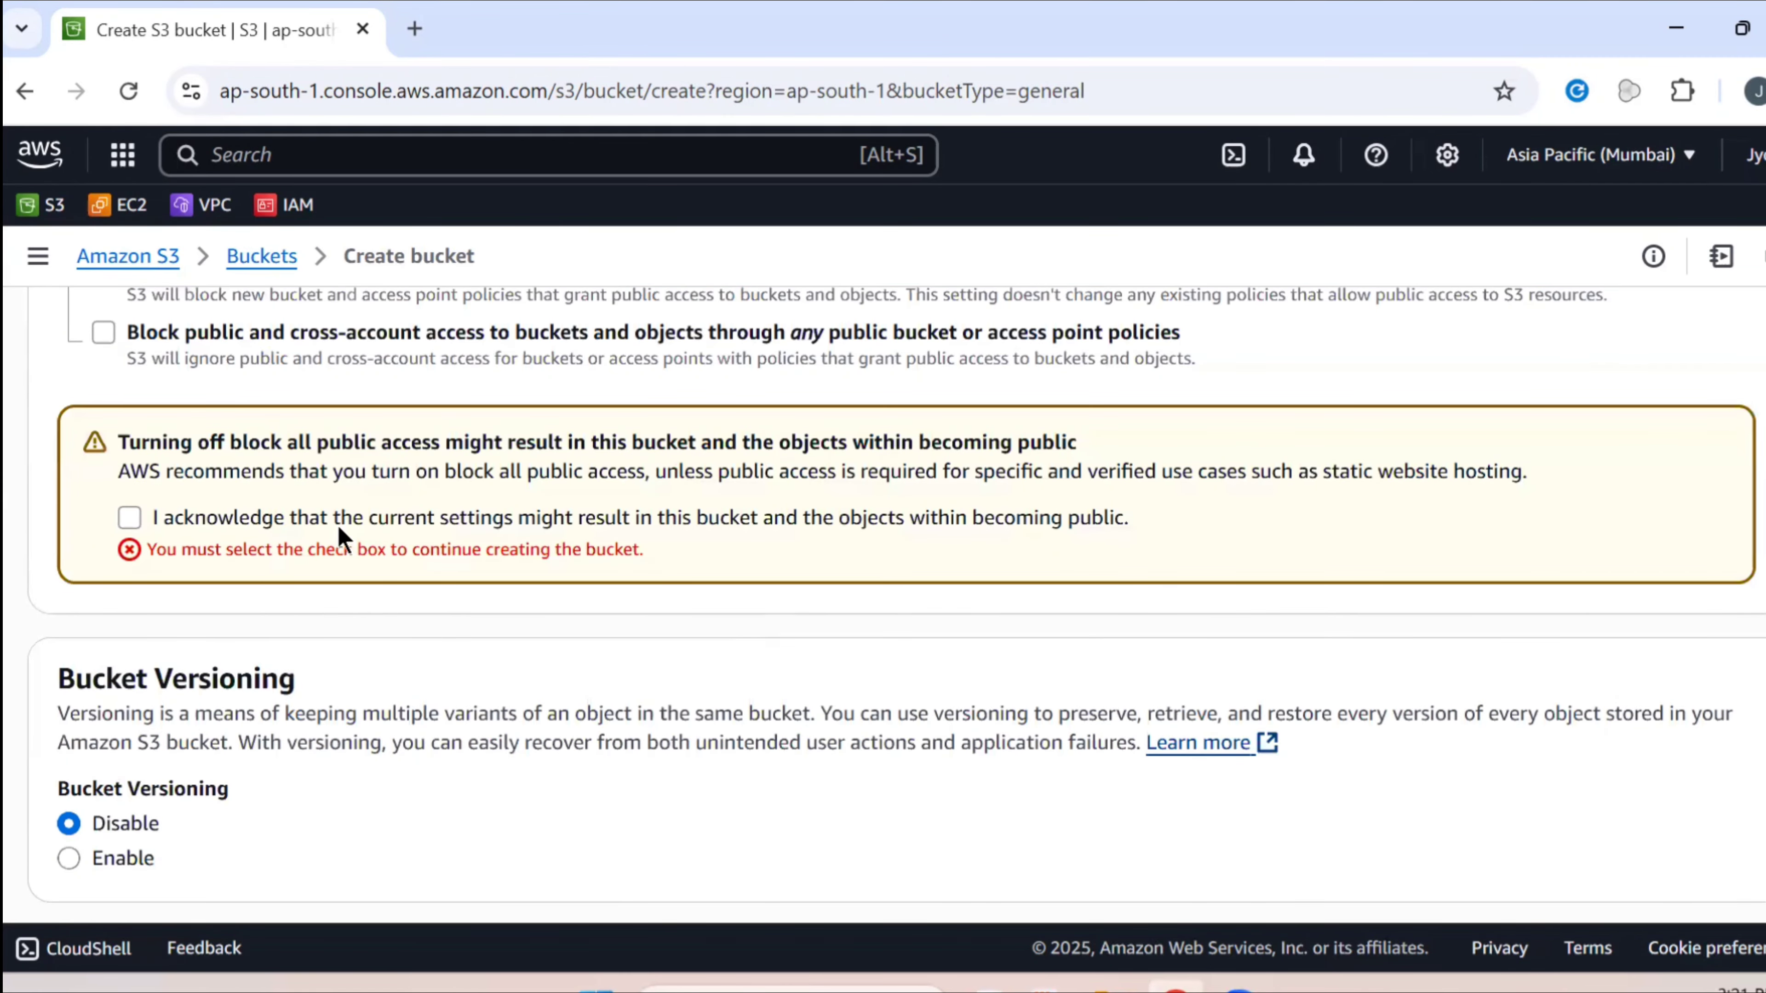
{"action": "left_click", "coordinate": [337, 523]}
{"action": "scroll", "coordinate": [1265, 714], "scroll_direction": "down", "scroll_amount": 10}
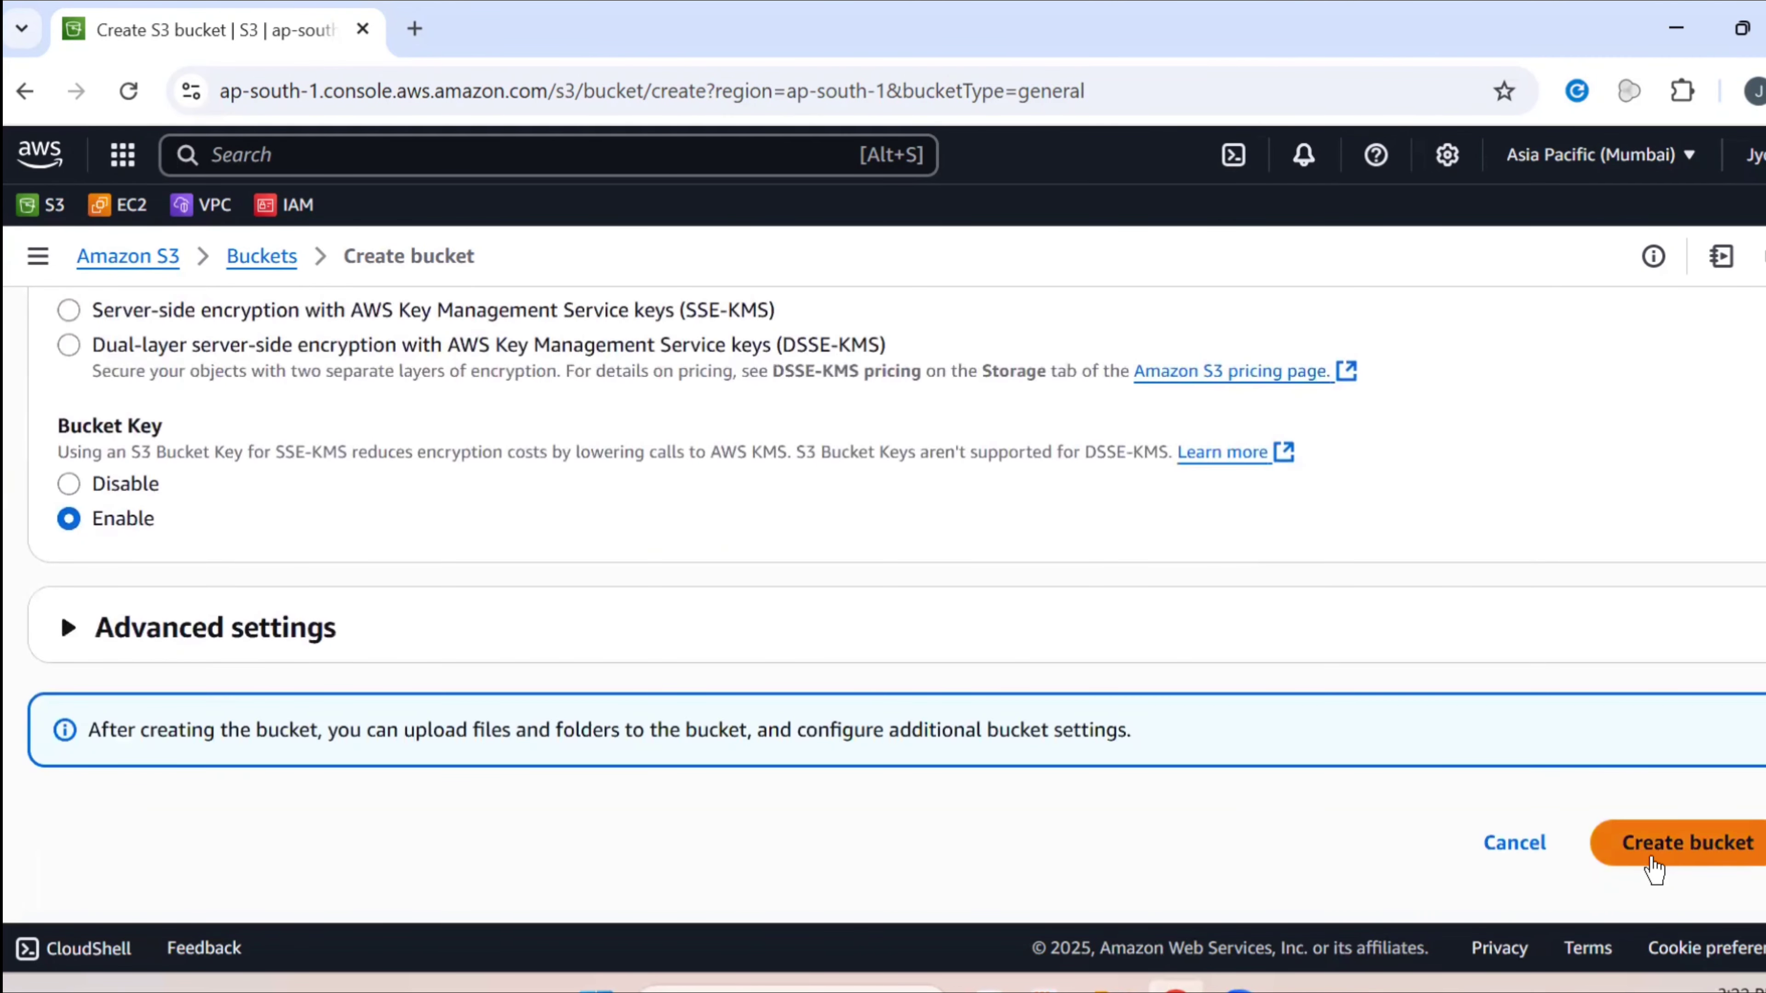
{"action": "left_click", "coordinate": [1655, 867]}
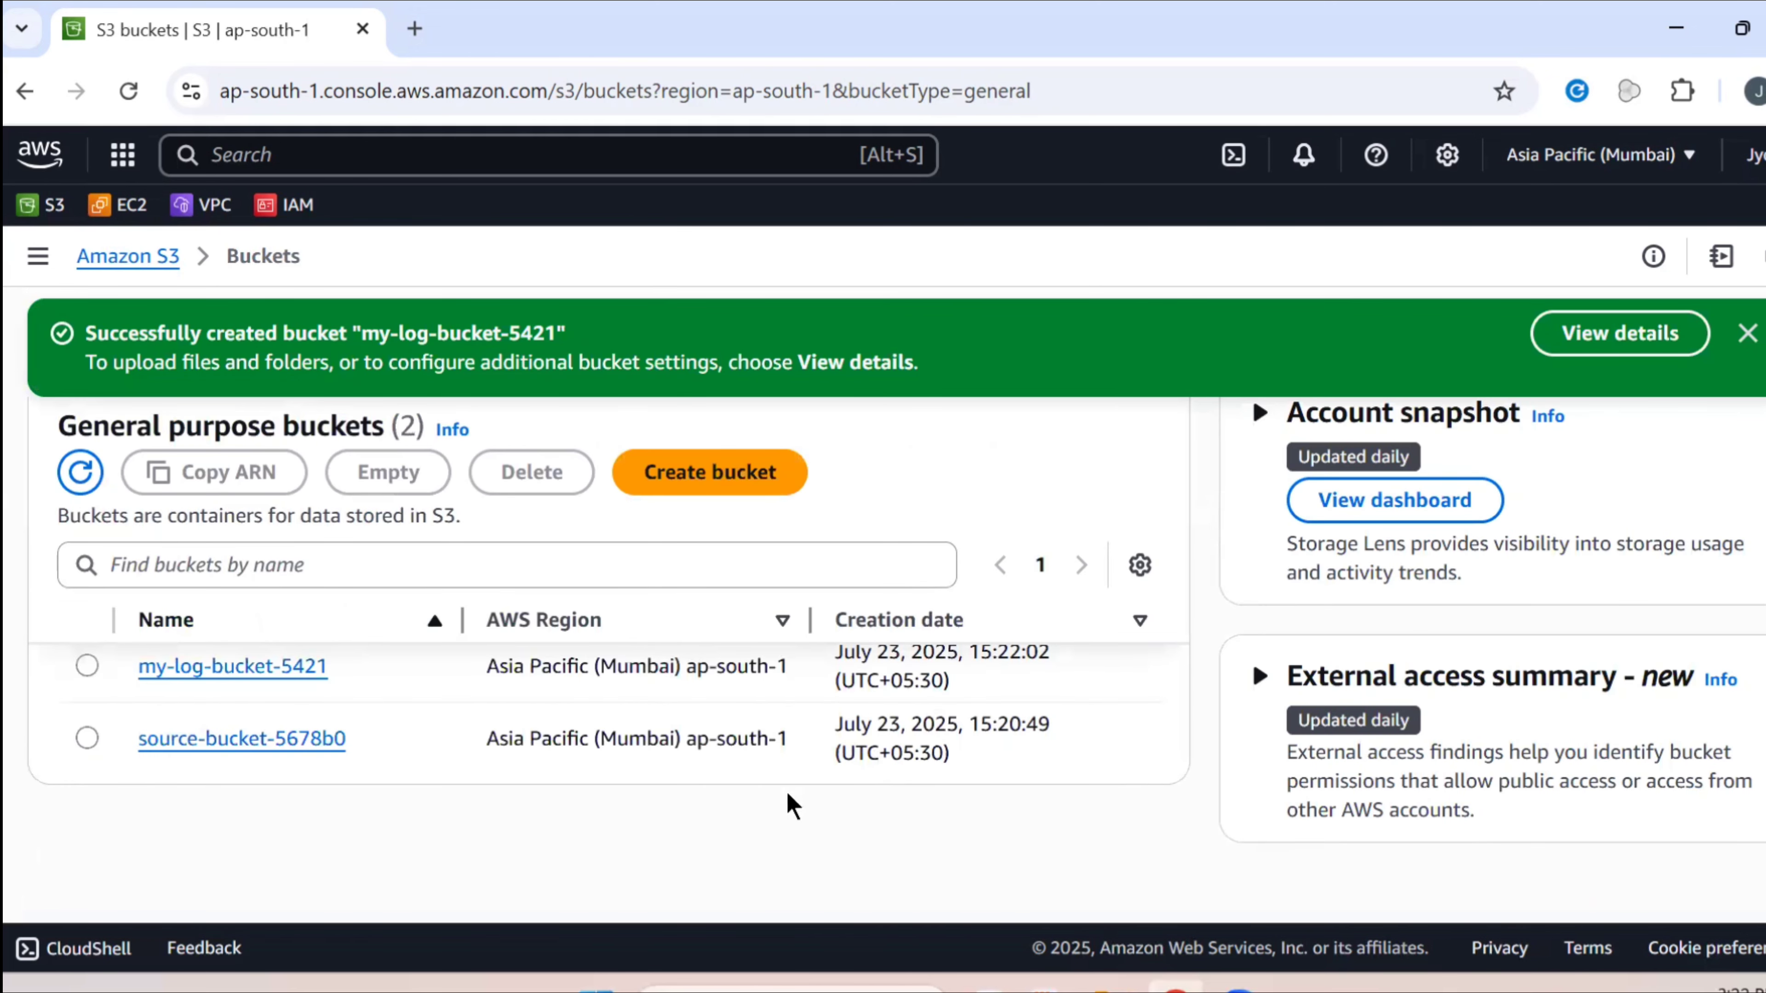
Show source-bucket-5678b0's Properties down to Server access logging, which reads Disabled
{"action": "left_click", "coordinate": [233, 739]}
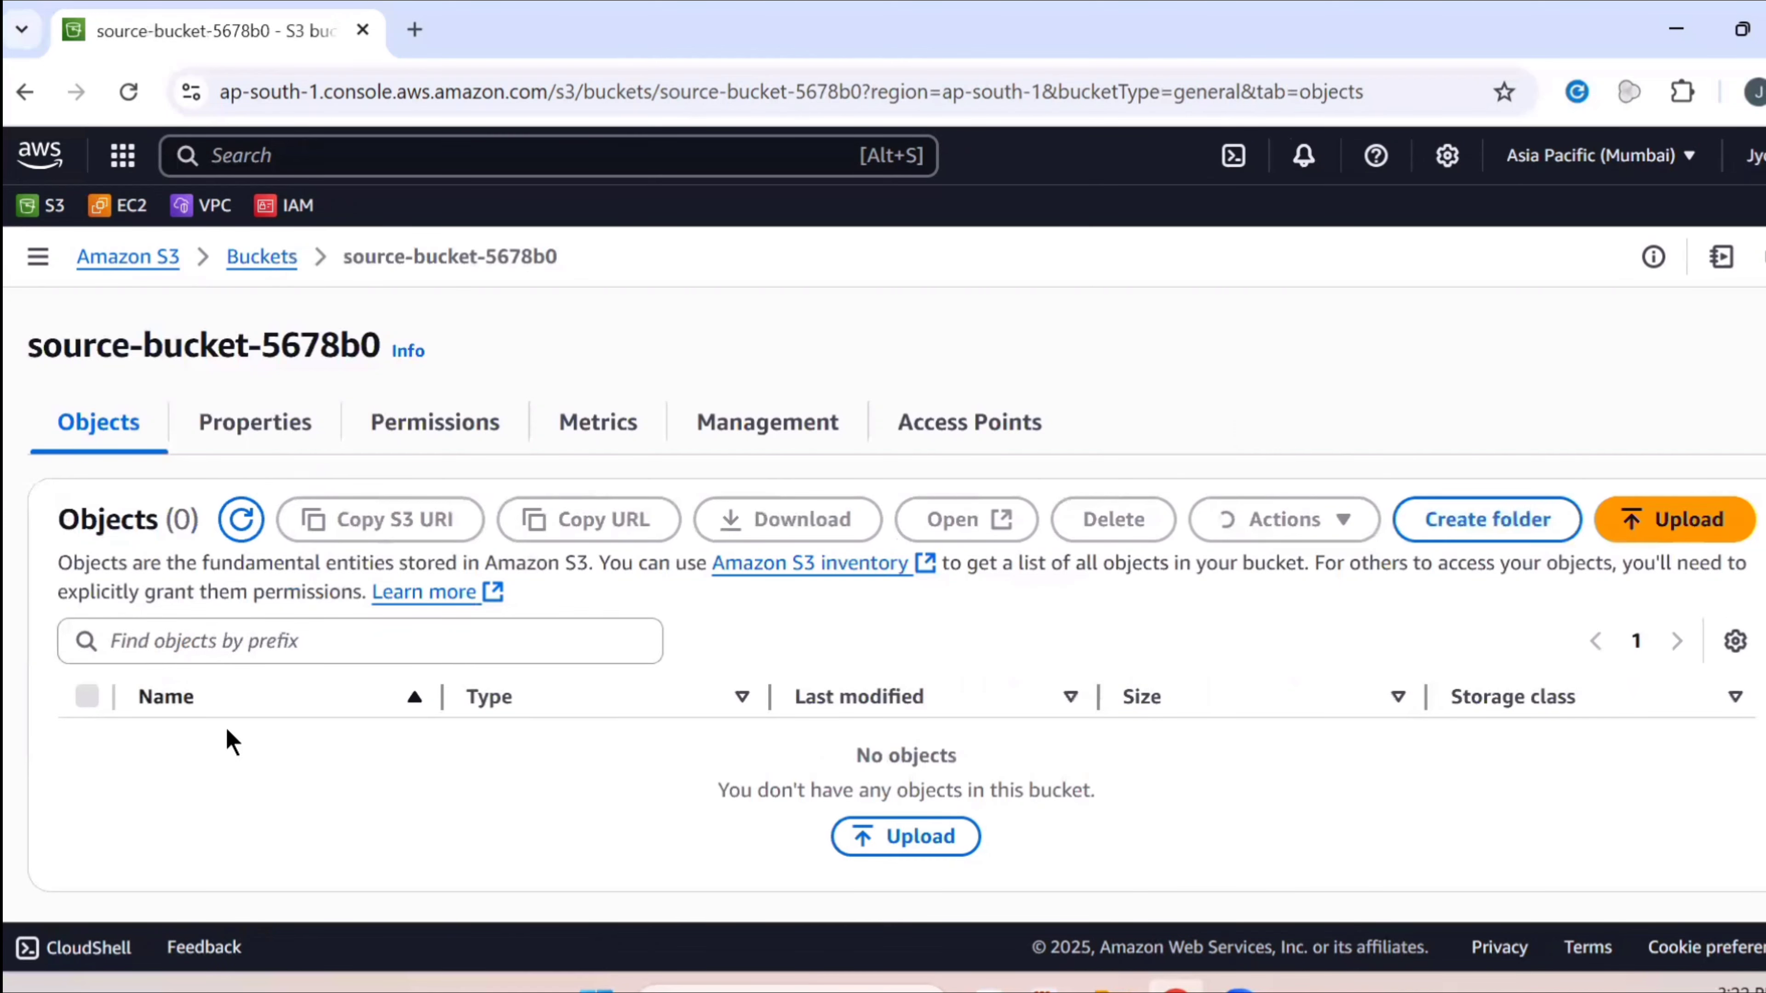
{"action": "left_click", "coordinate": [298, 444]}
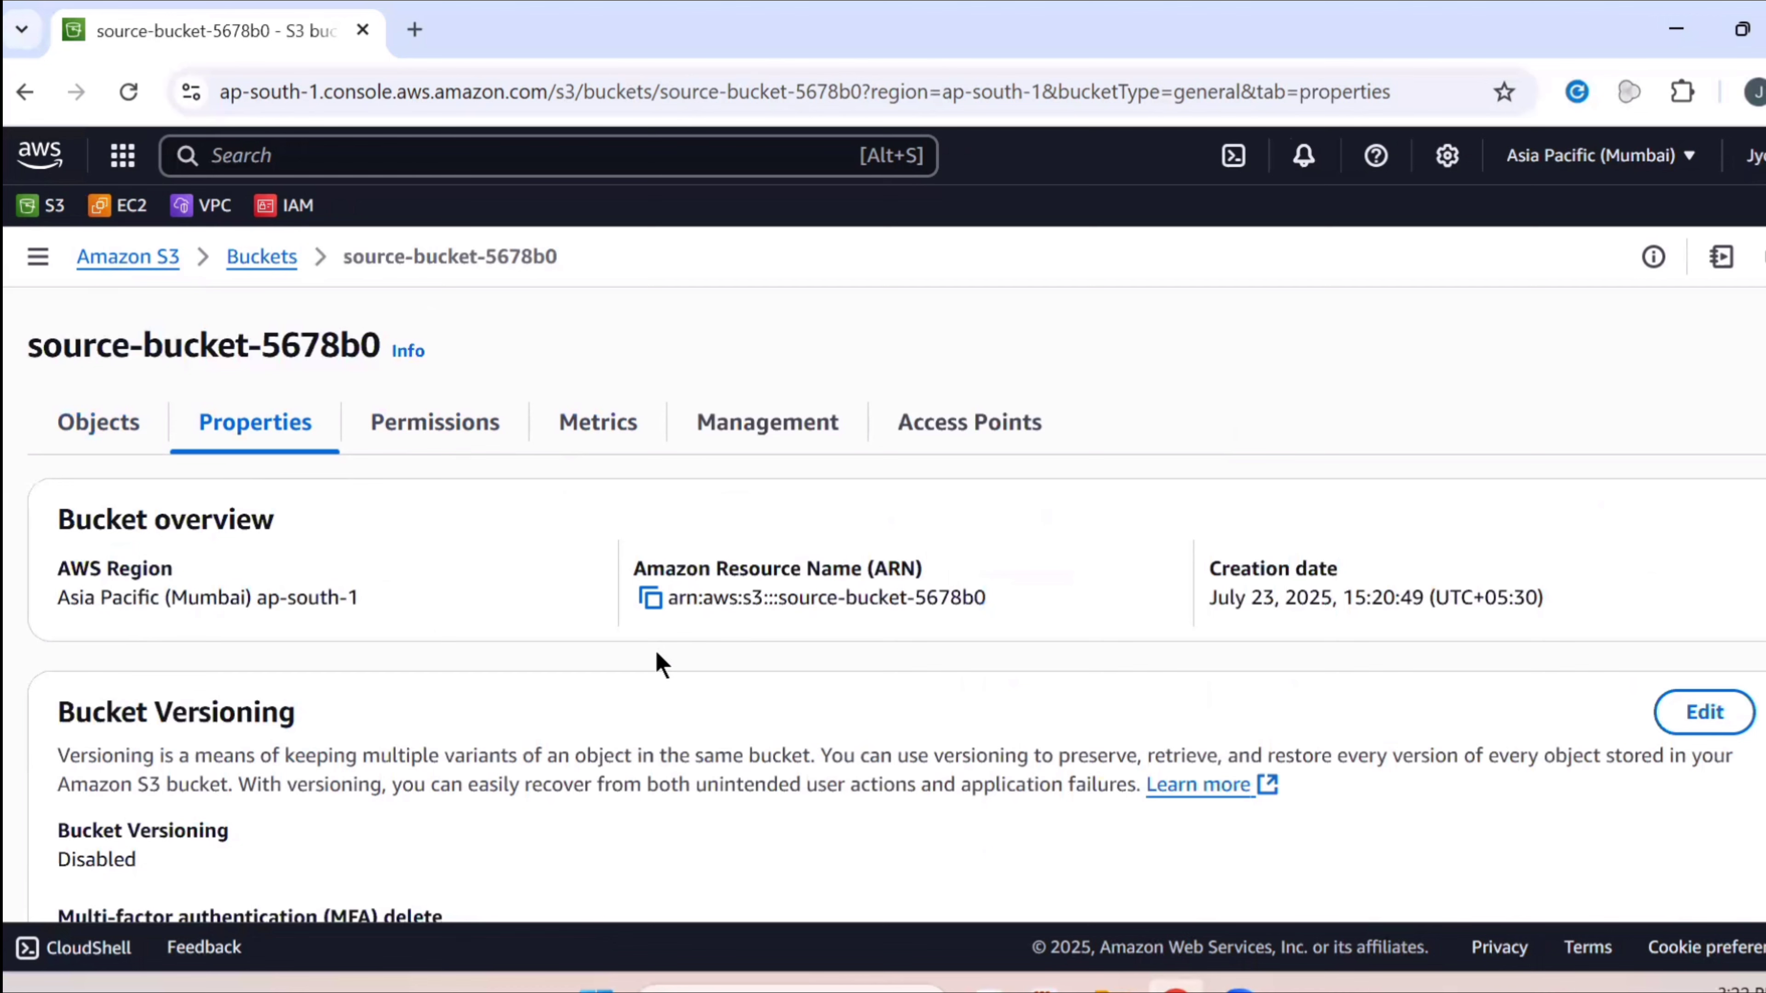
{"action": "scroll", "coordinate": [462, 630], "scroll_direction": "down", "scroll_amount": 3}
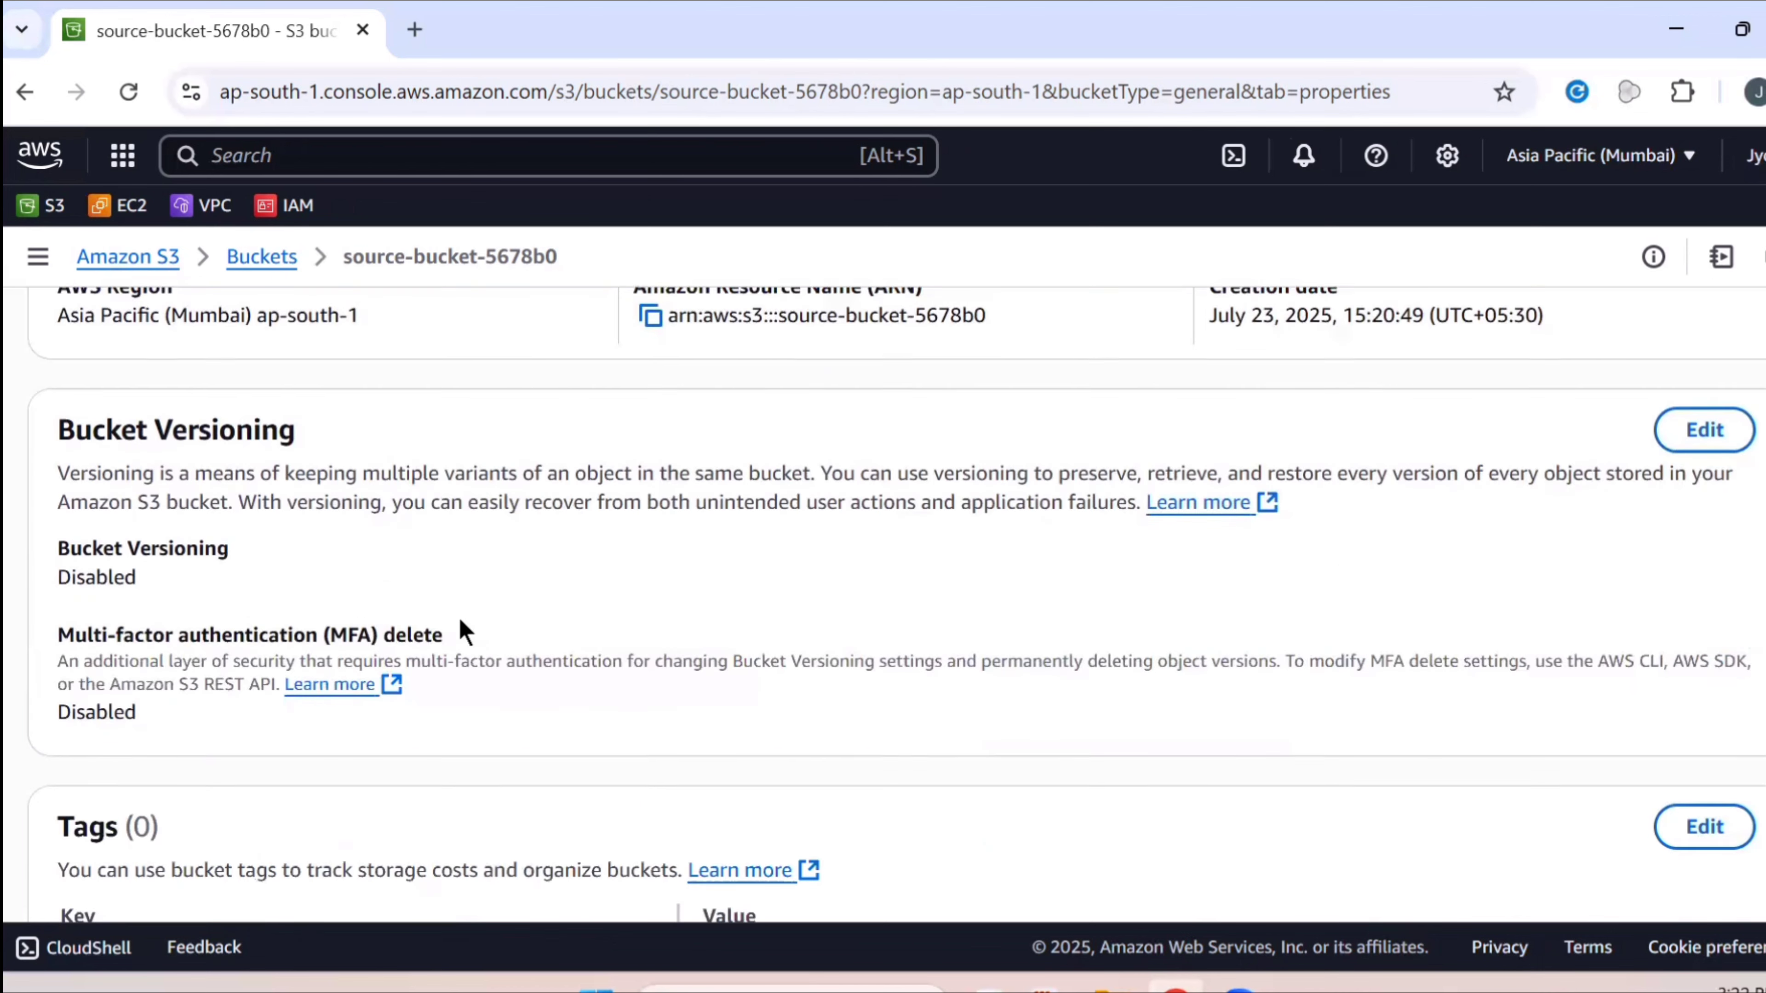
{"action": "scroll", "coordinate": [464, 630], "scroll_direction": "down", "scroll_amount": 7}
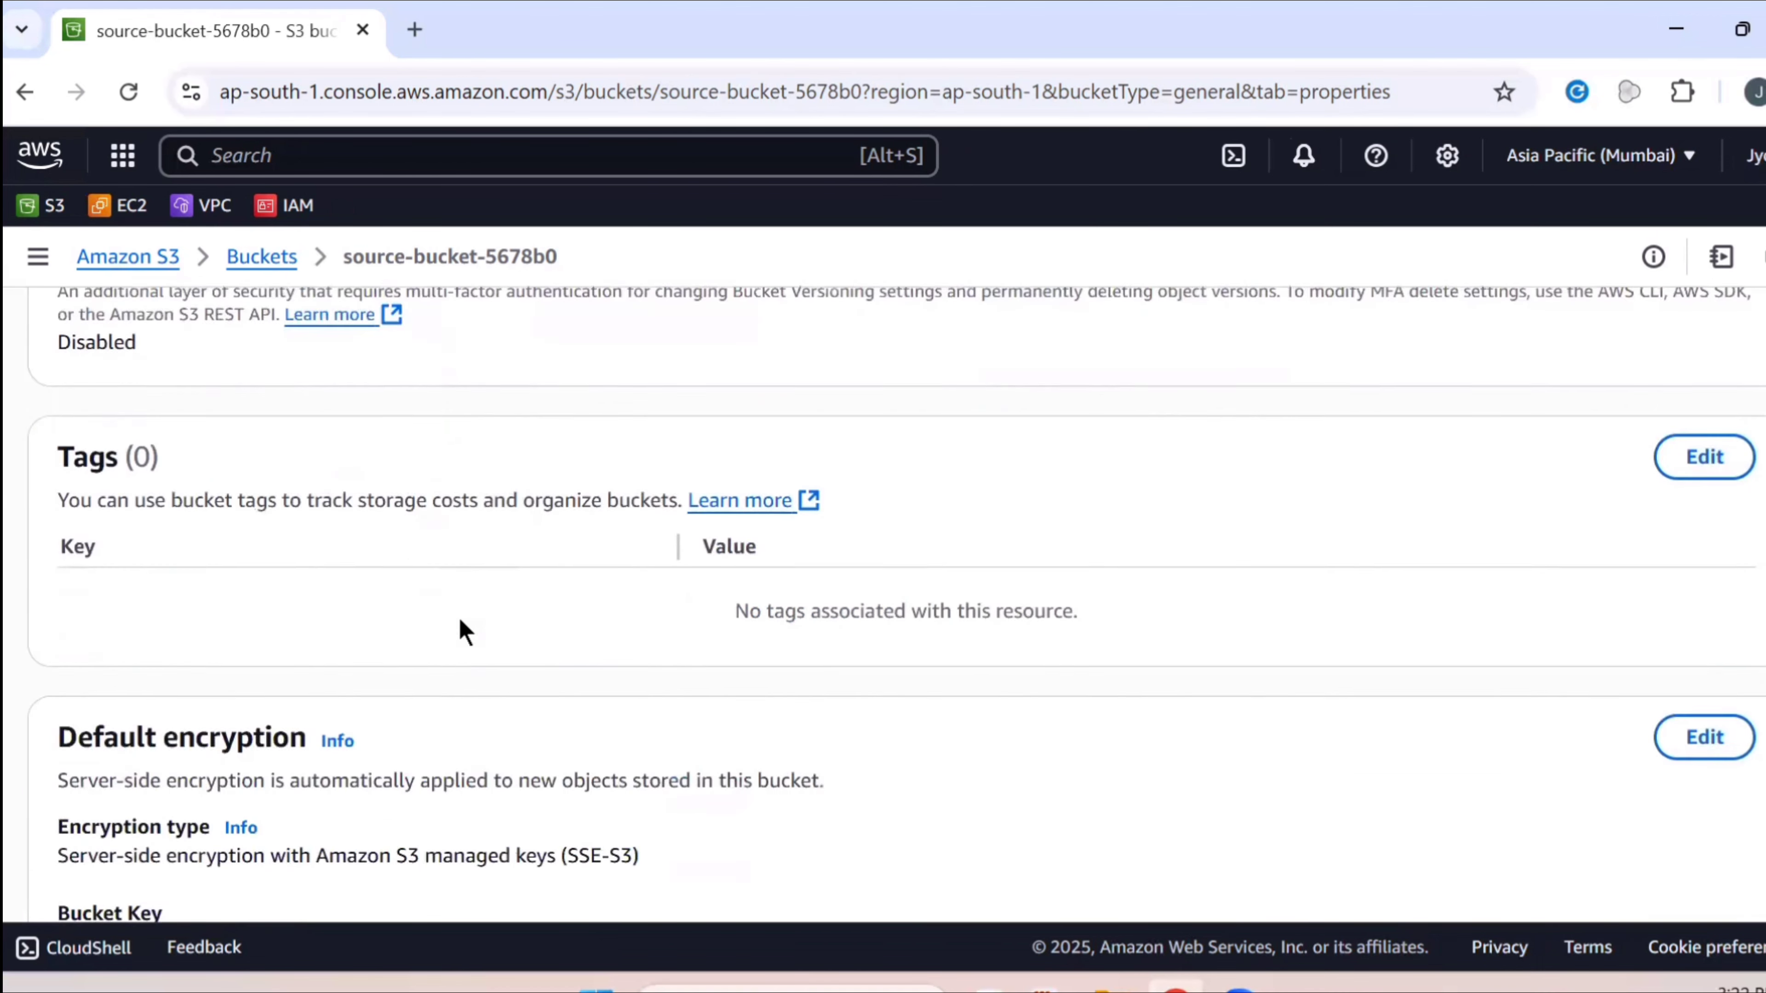
{"action": "scroll", "coordinate": [465, 631], "scroll_direction": "down", "scroll_amount": 7}
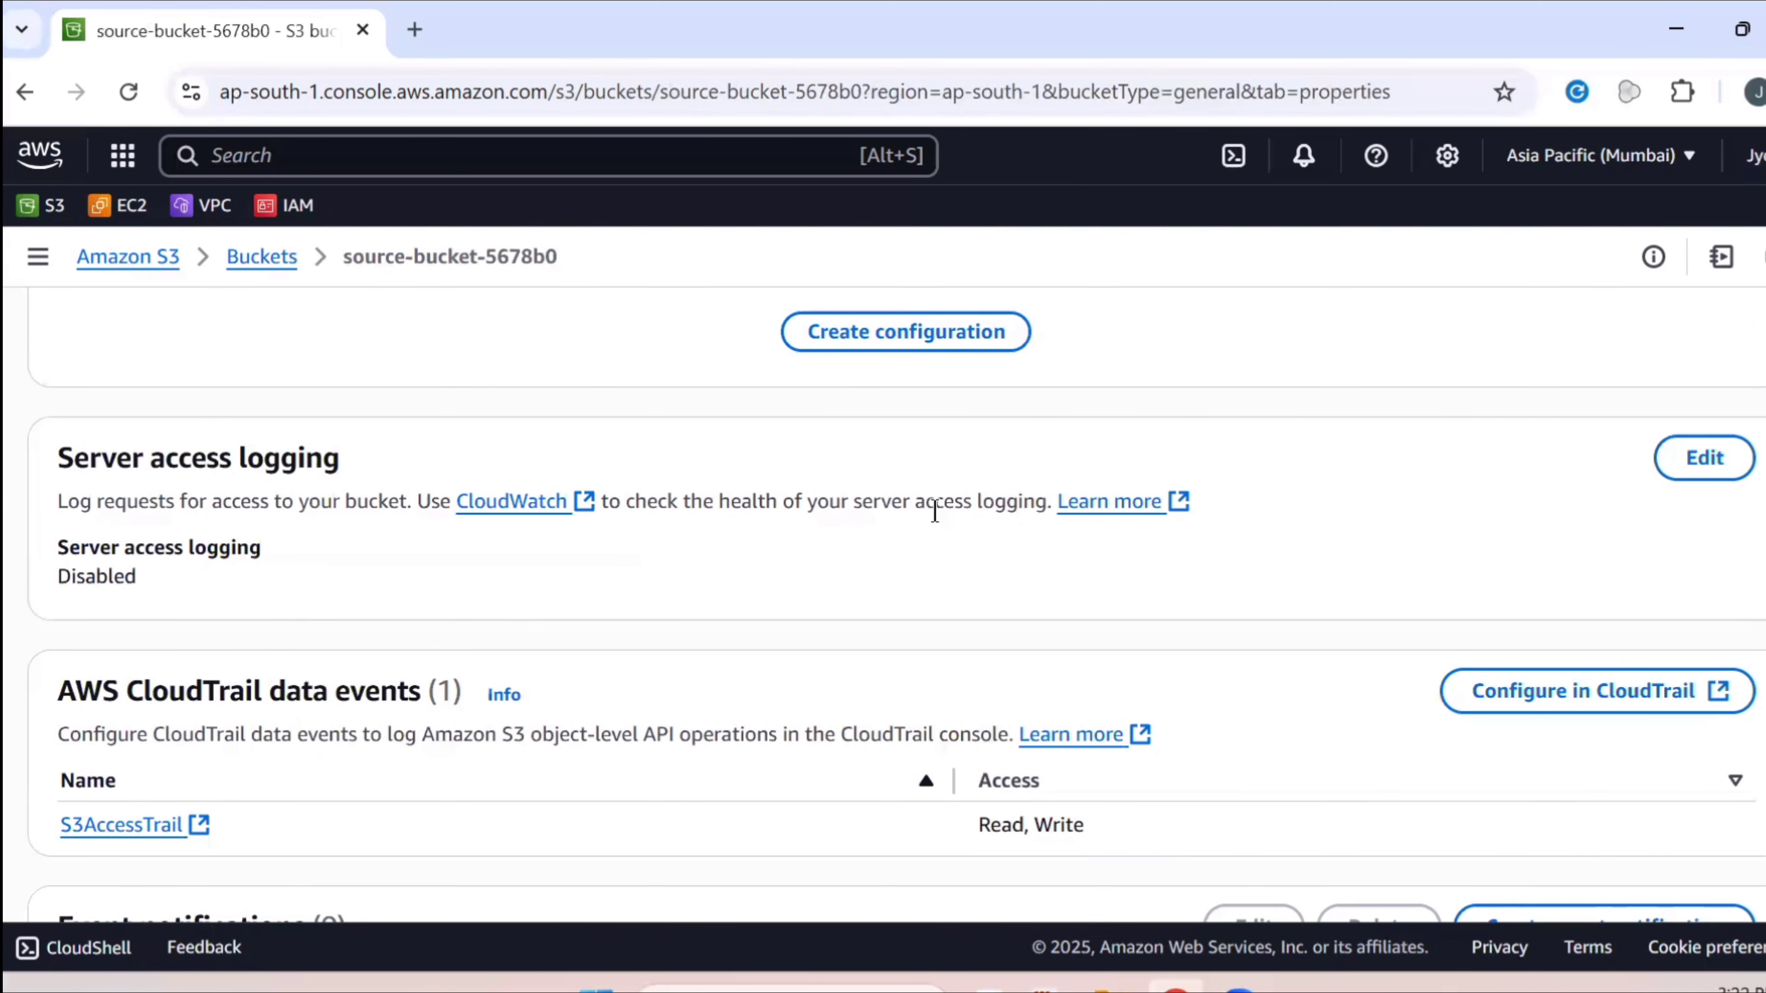
{"action": "double_click", "coordinate": [105, 576]}
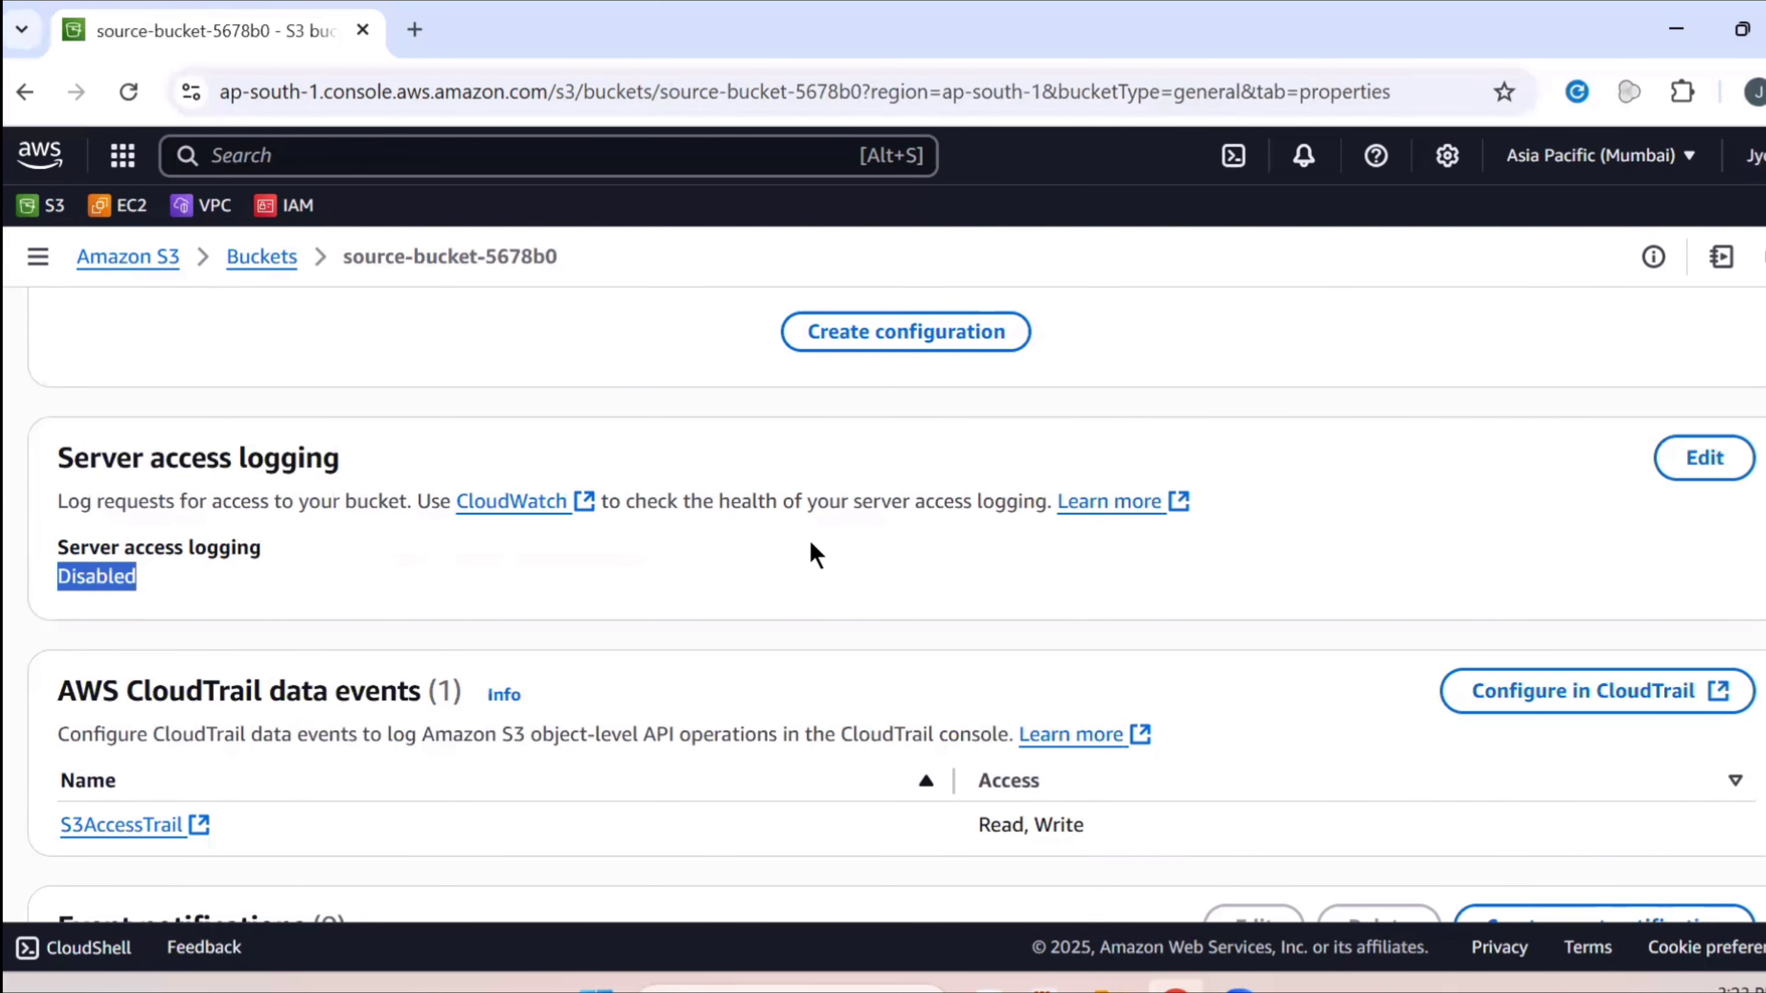
Enable server access logging on source-bucket-5678b0 with destination my-log-bucket-5421 and save
{"action": "left_click", "coordinate": [1707, 478]}
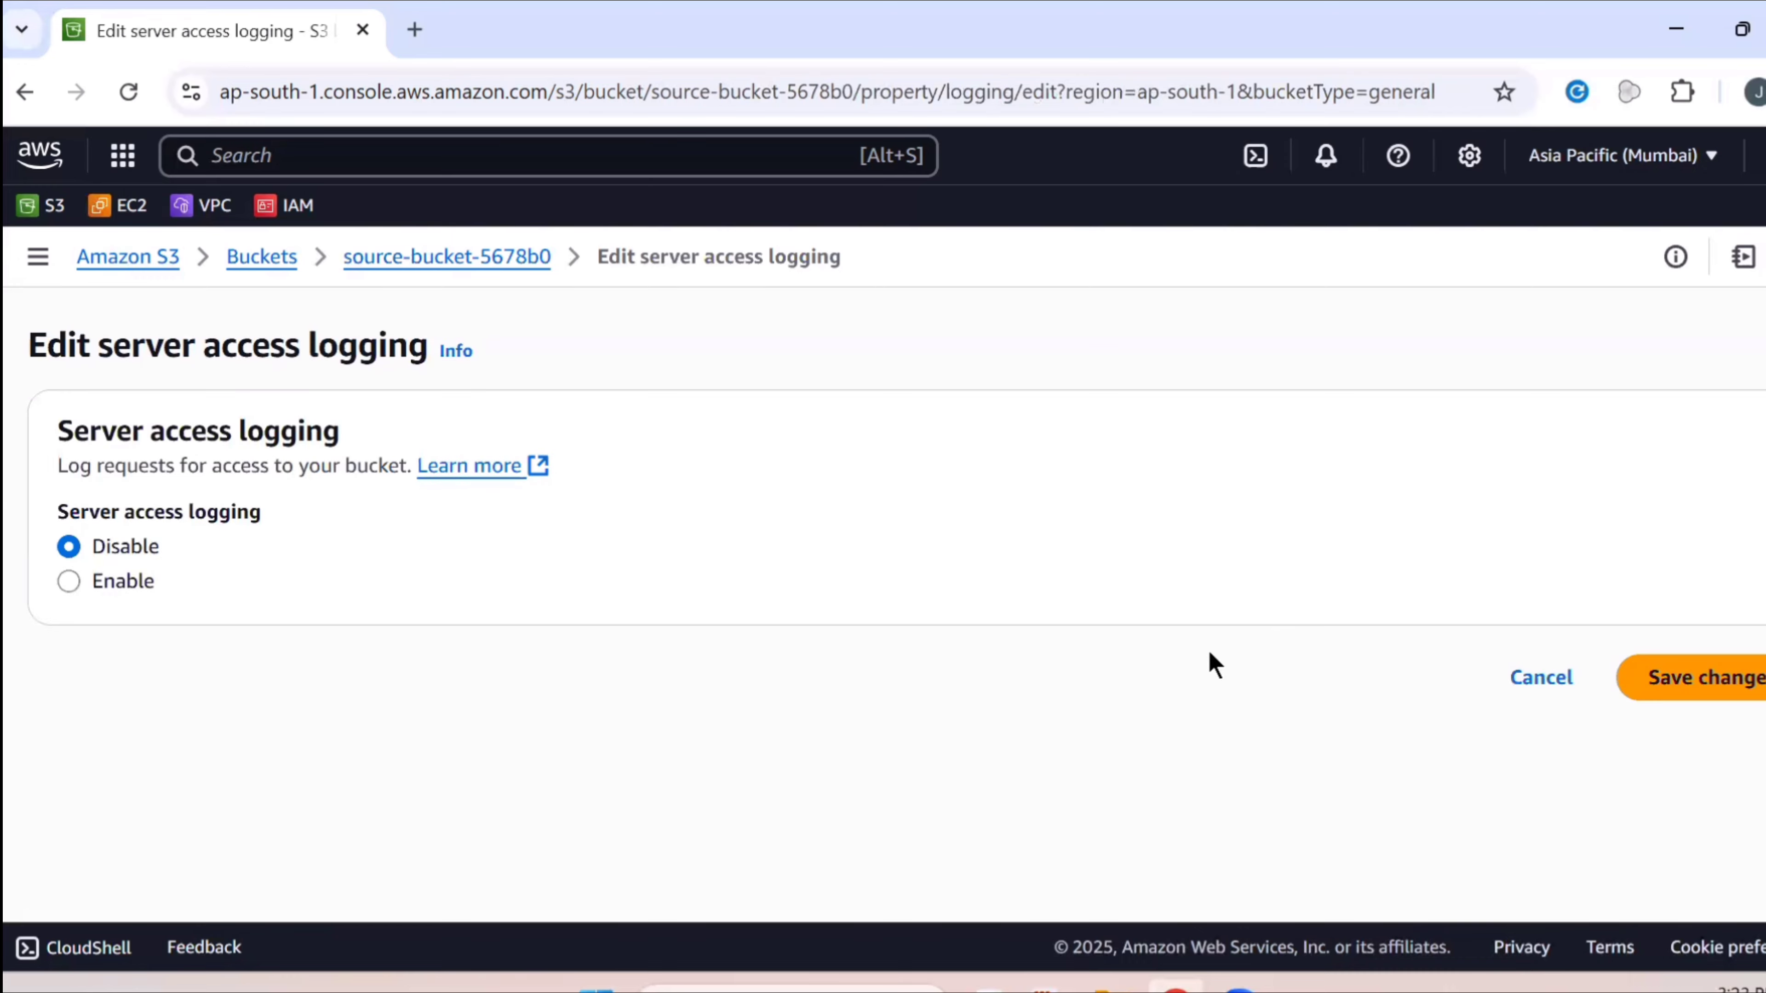
{"action": "left_click", "coordinate": [95, 580]}
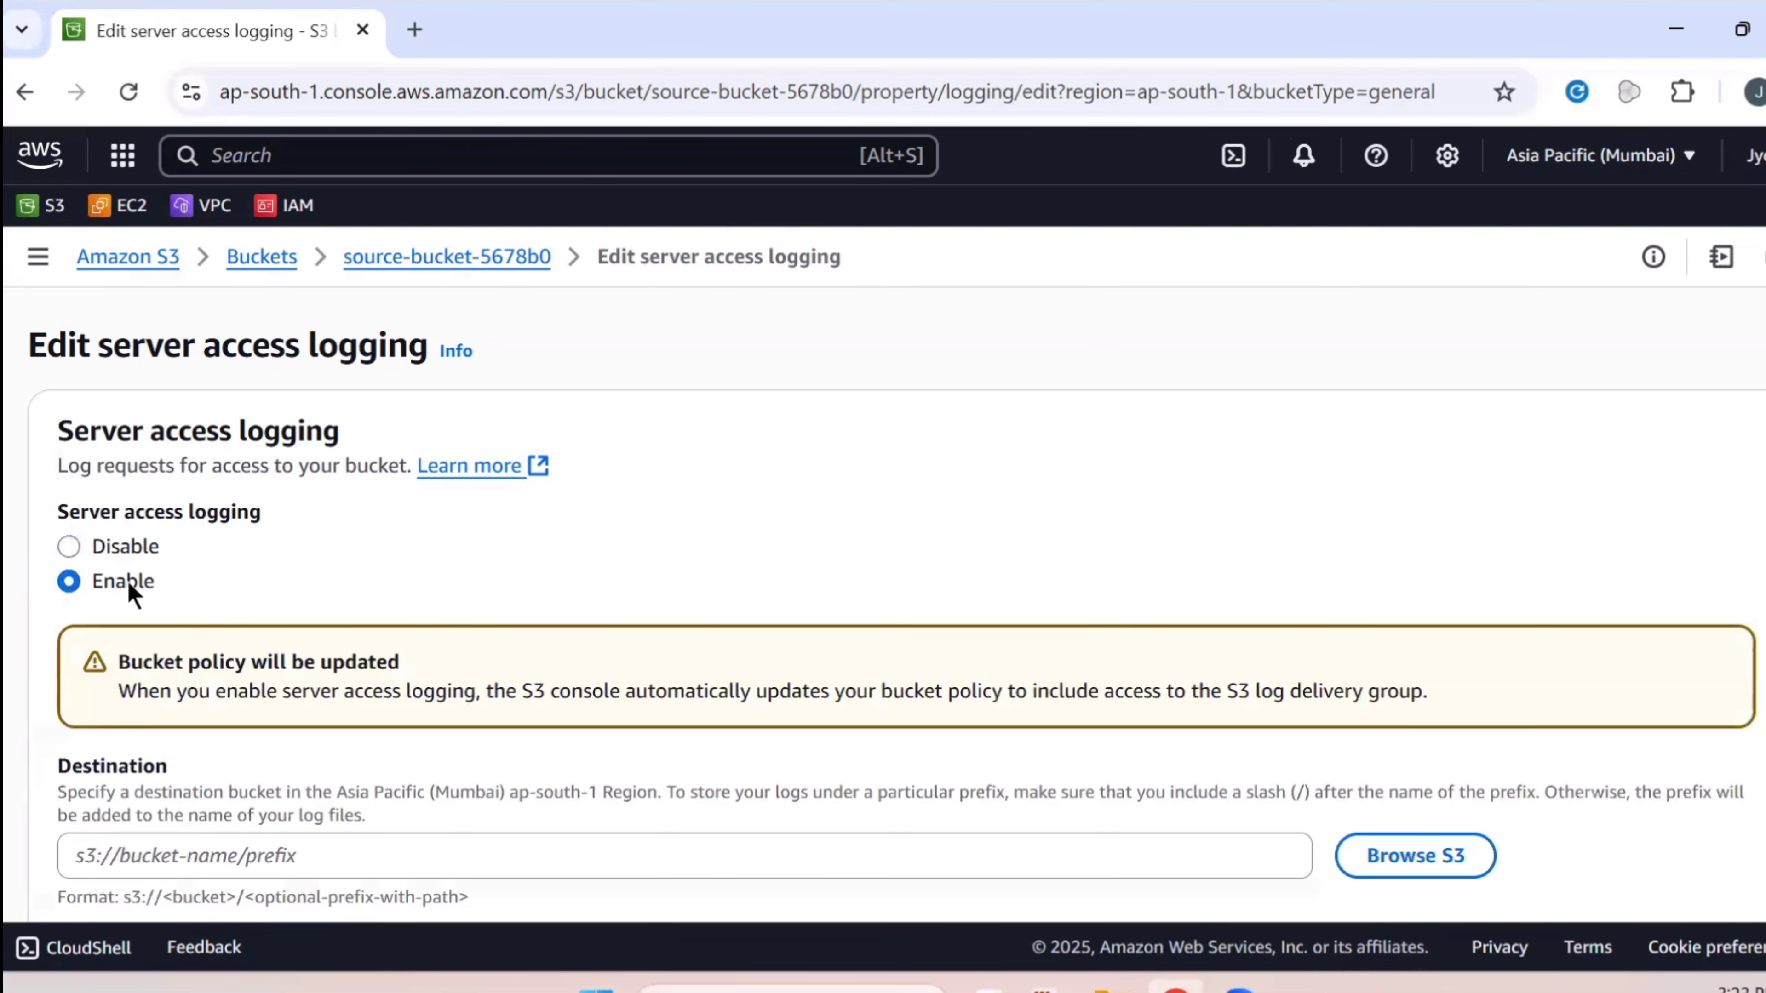
{"action": "scroll", "coordinate": [136, 585], "scroll_direction": "down", "scroll_amount": 3}
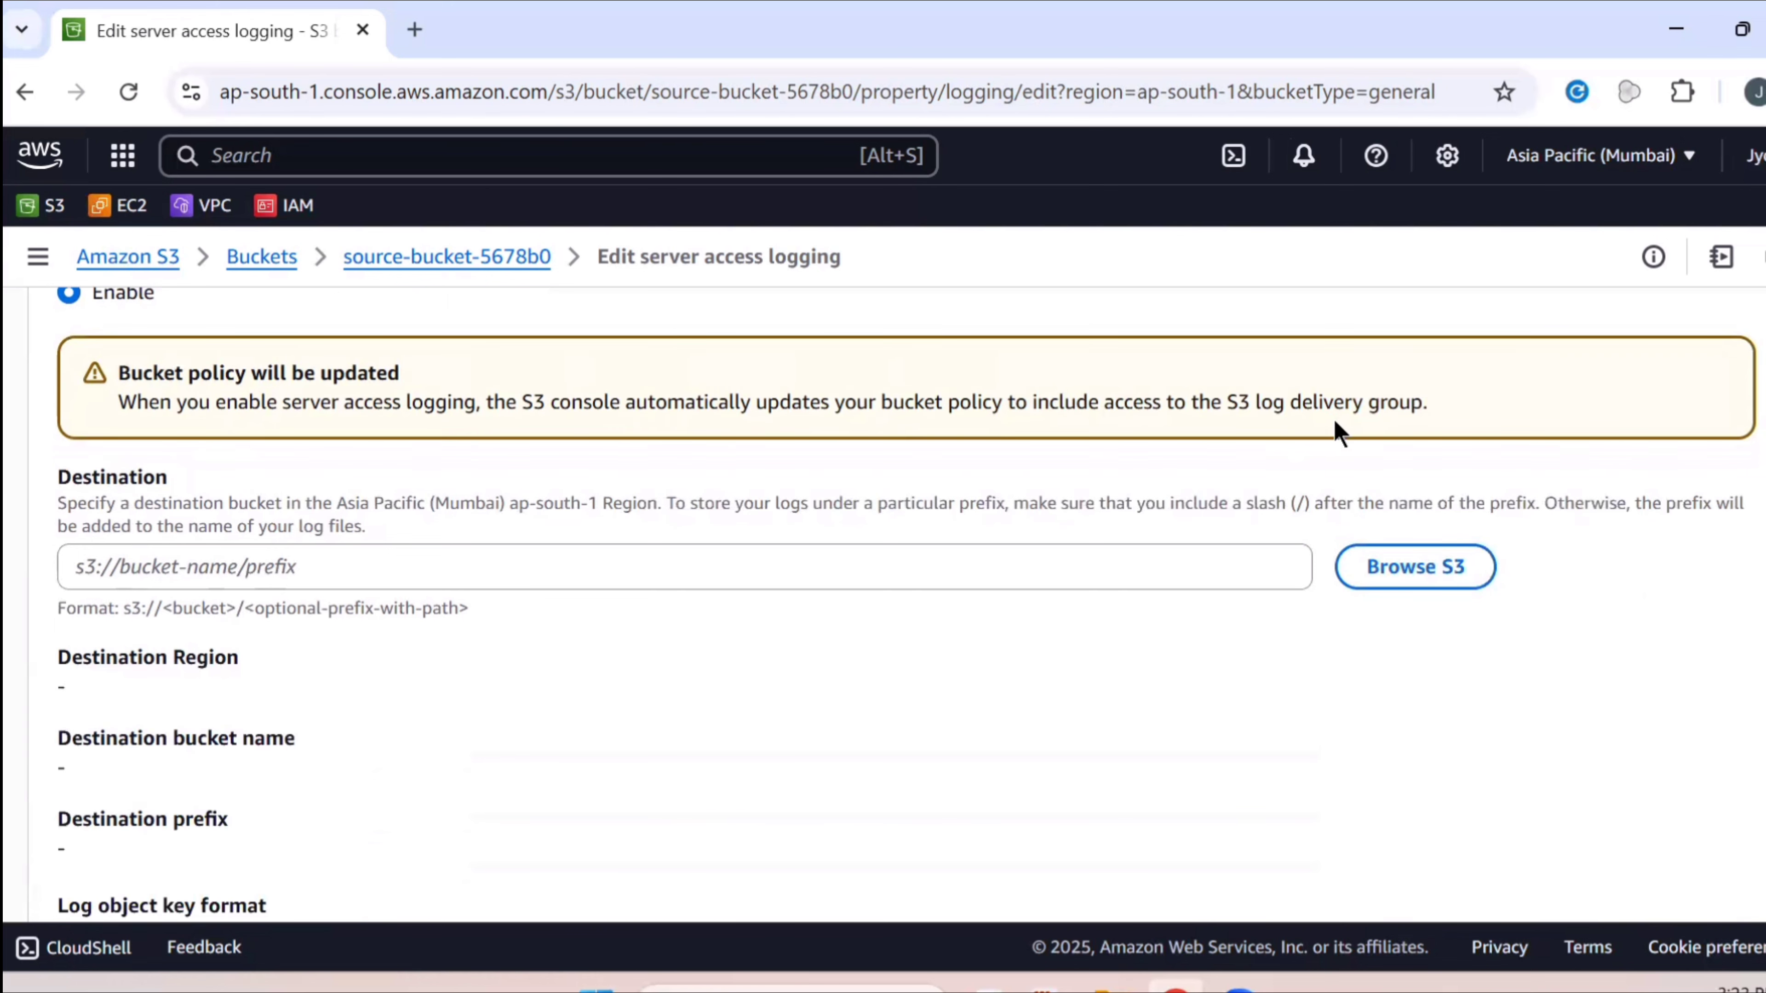
{"action": "scroll", "coordinate": [1329, 452], "scroll_direction": "down", "scroll_amount": 4}
{"action": "scroll", "coordinate": [1329, 465], "scroll_direction": "up", "scroll_amount": 2}
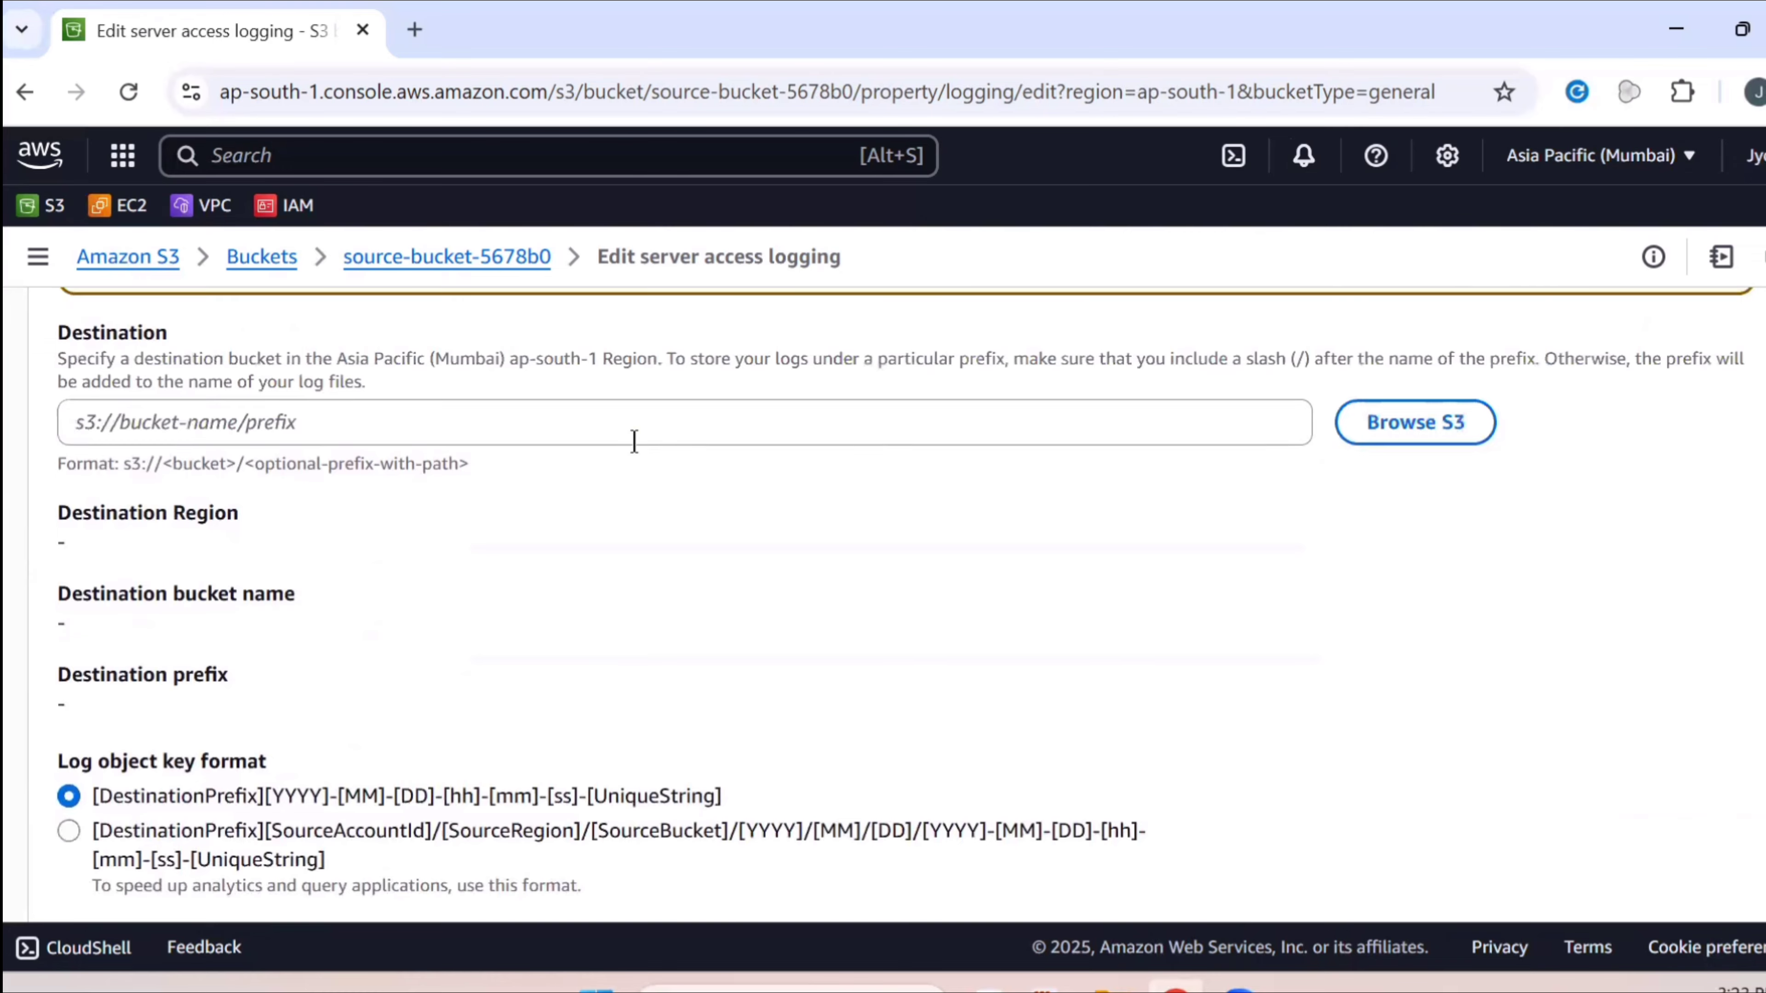
{"action": "scroll", "coordinate": [1222, 619], "scroll_direction": "up", "scroll_amount": 2}
{"action": "left_click", "coordinate": [1400, 579]}
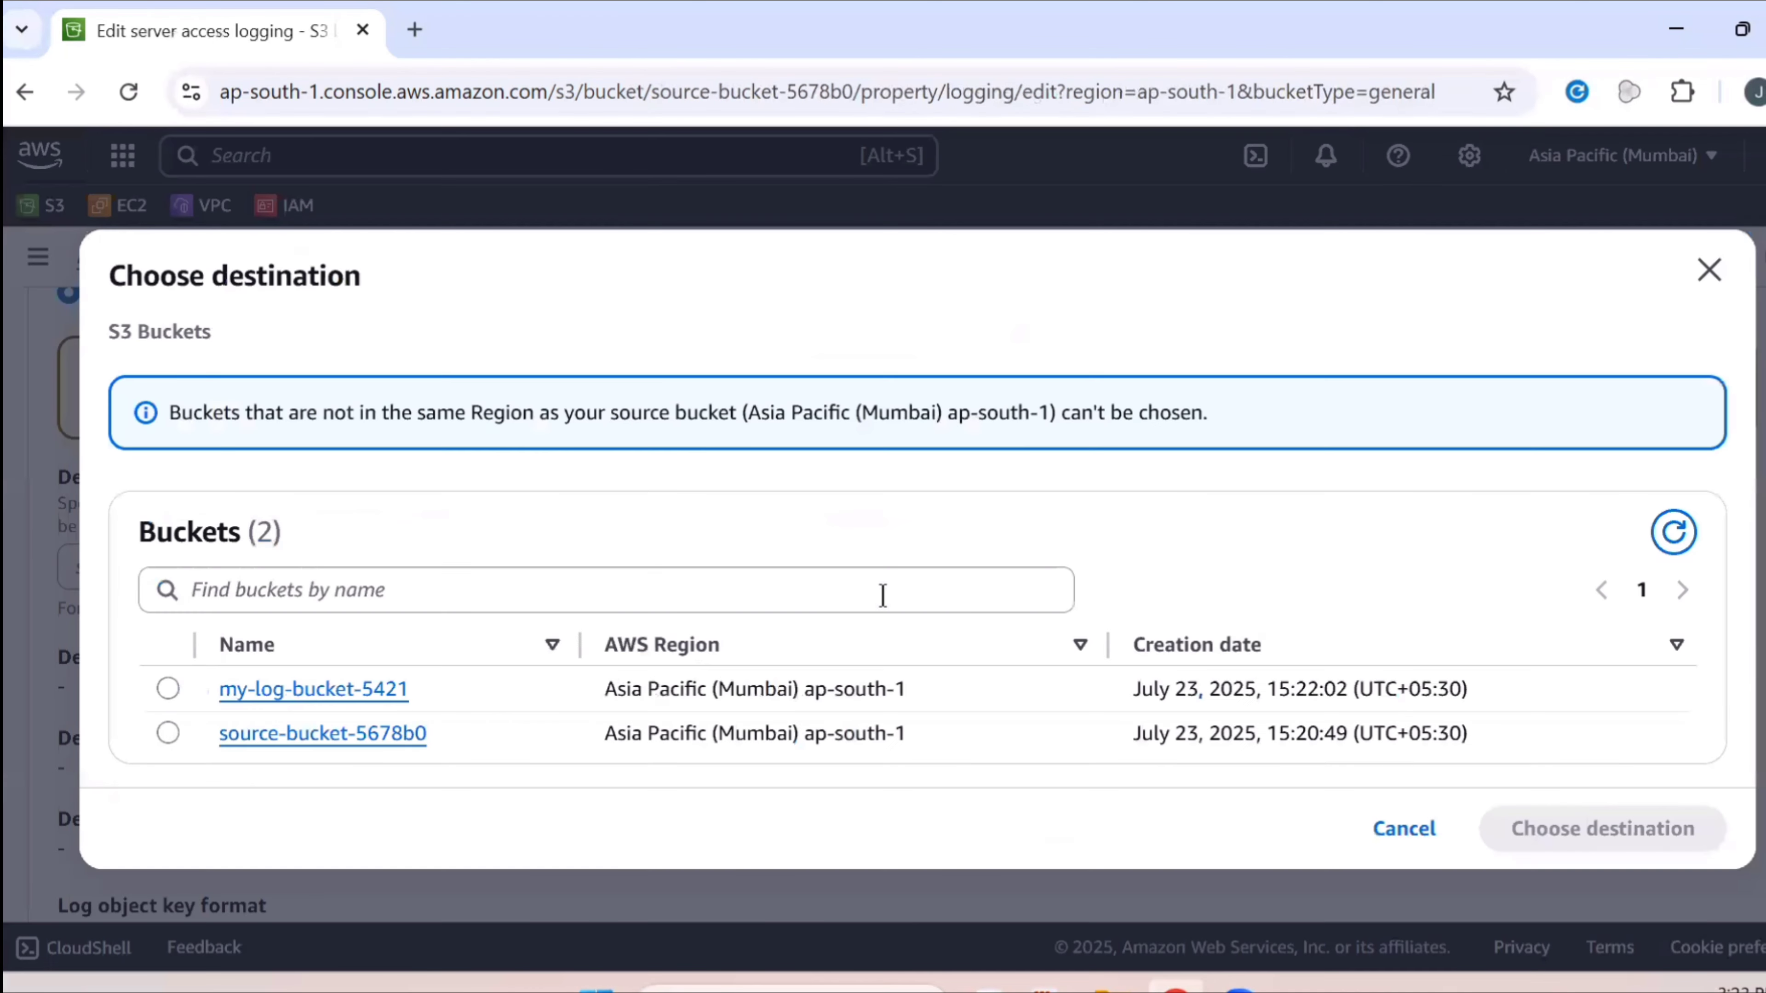
{"action": "left_click", "coordinate": [167, 689]}
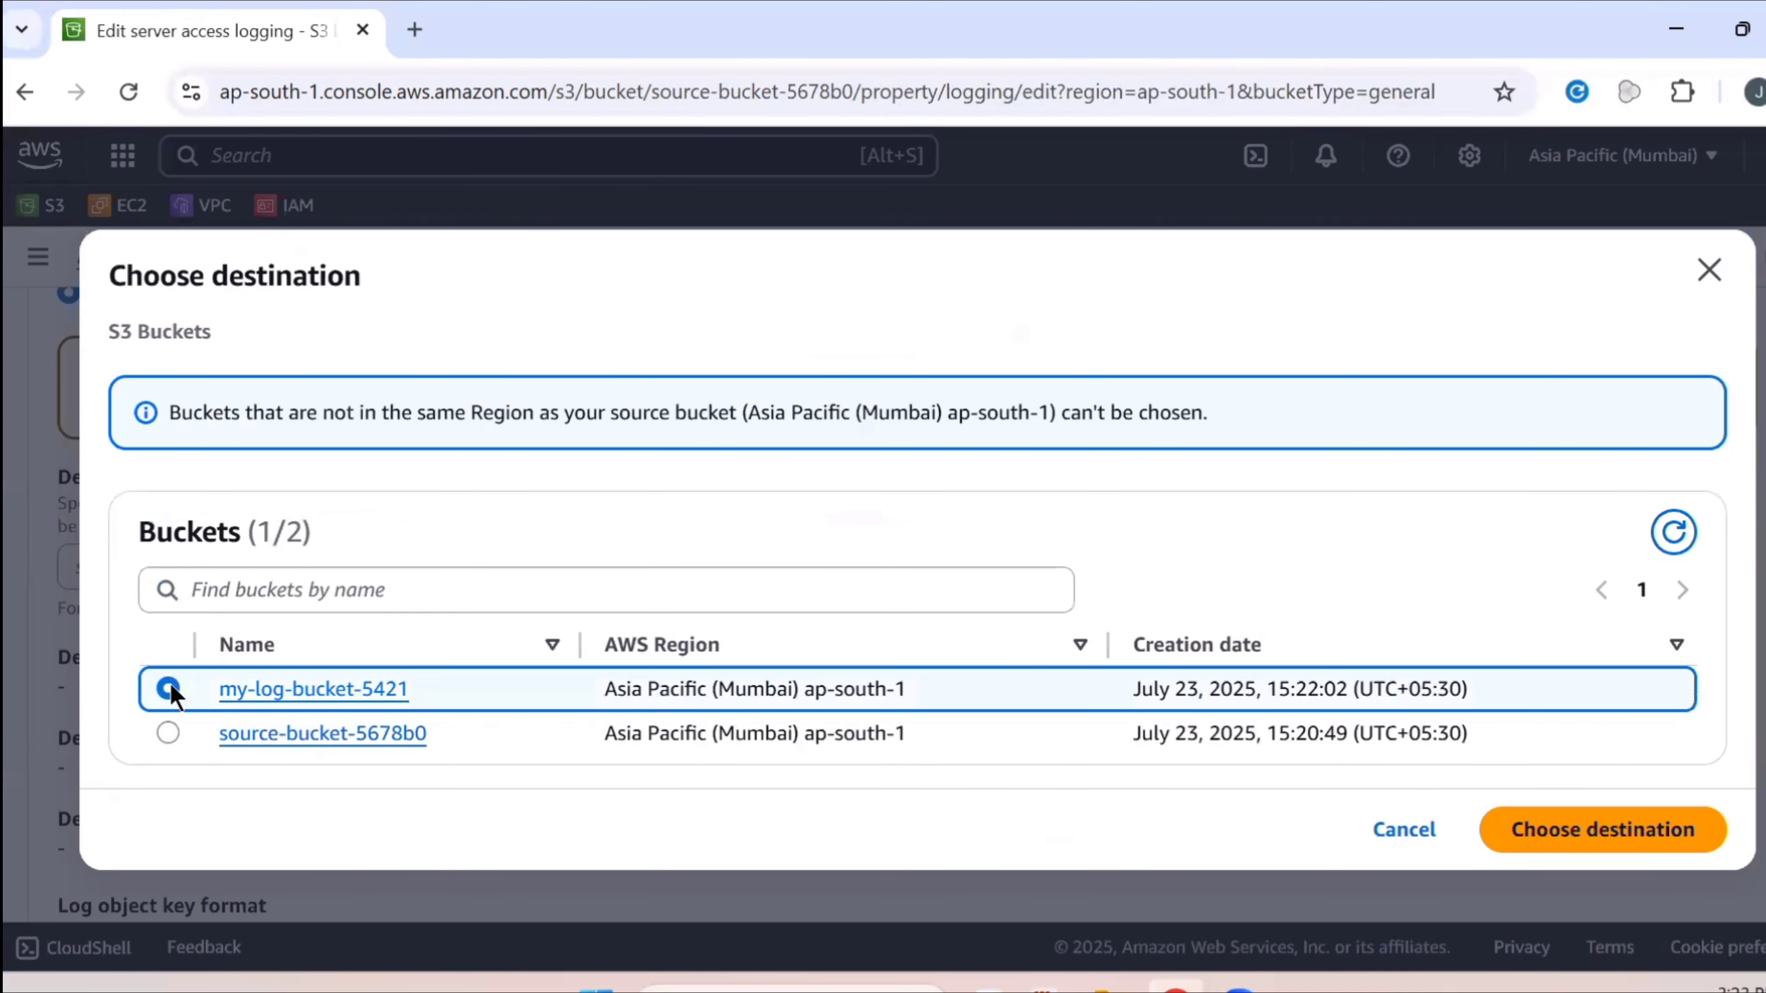
{"action": "left_click", "coordinate": [1587, 837]}
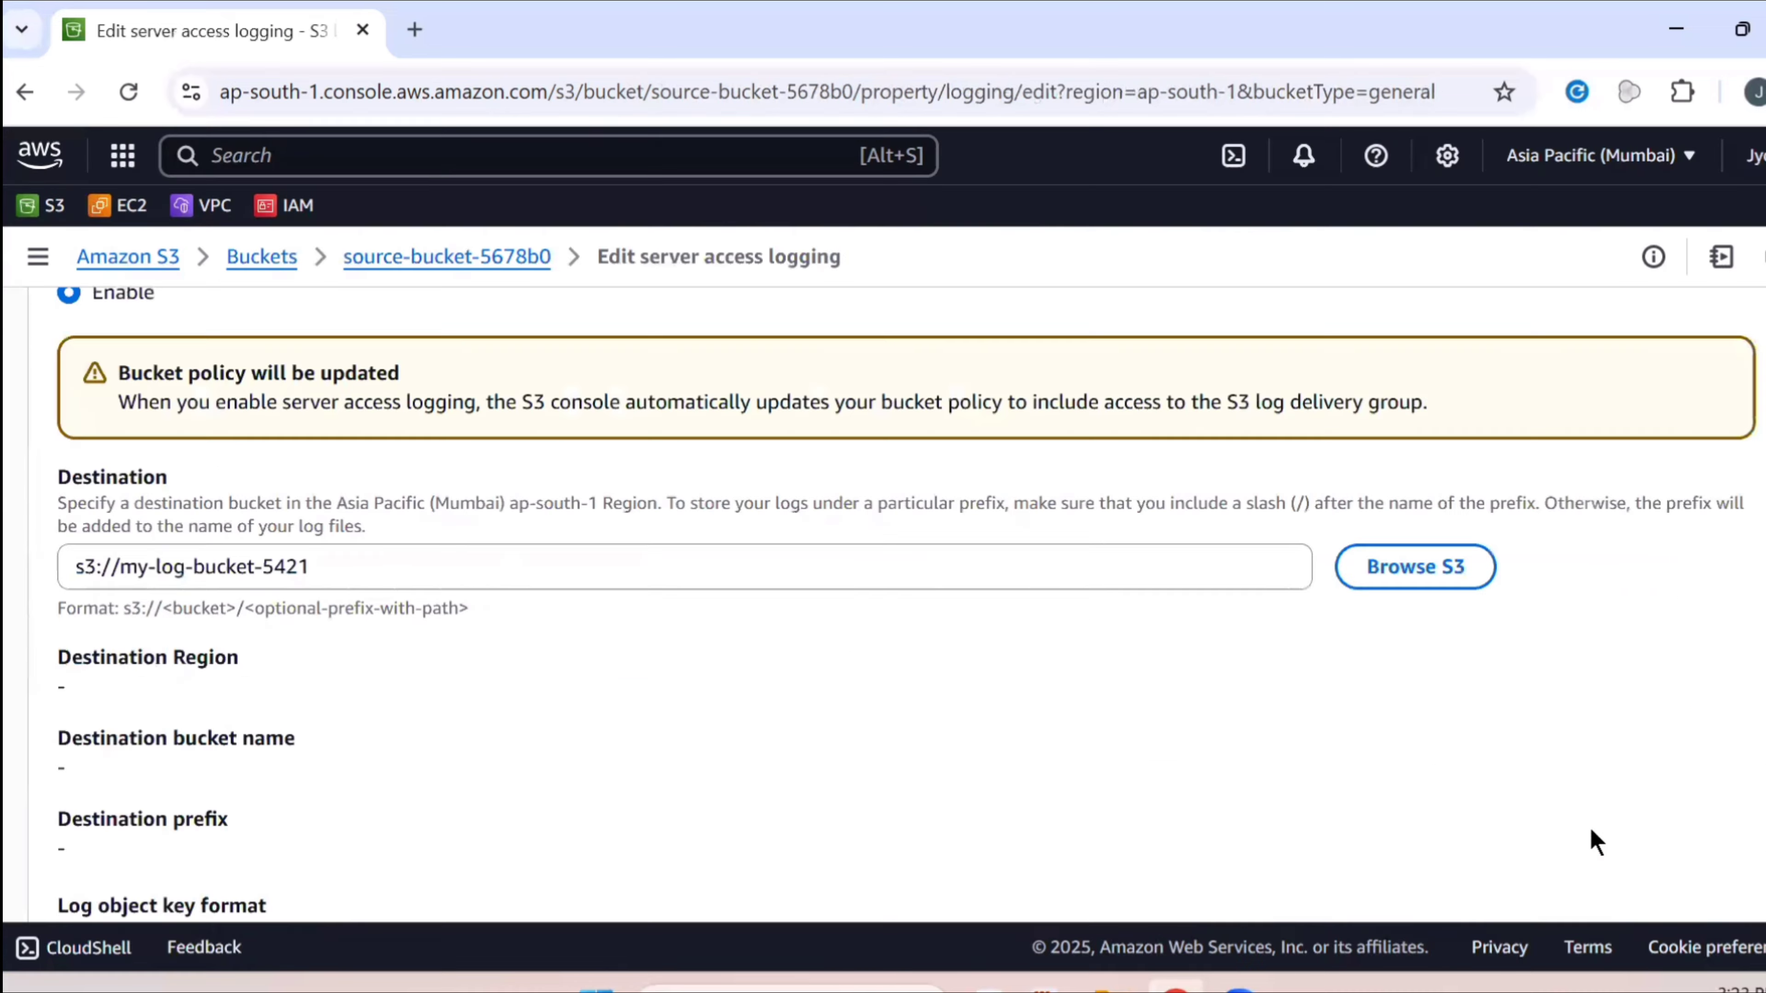
{"action": "scroll", "coordinate": [1342, 762], "scroll_direction": "down", "scroll_amount": 5}
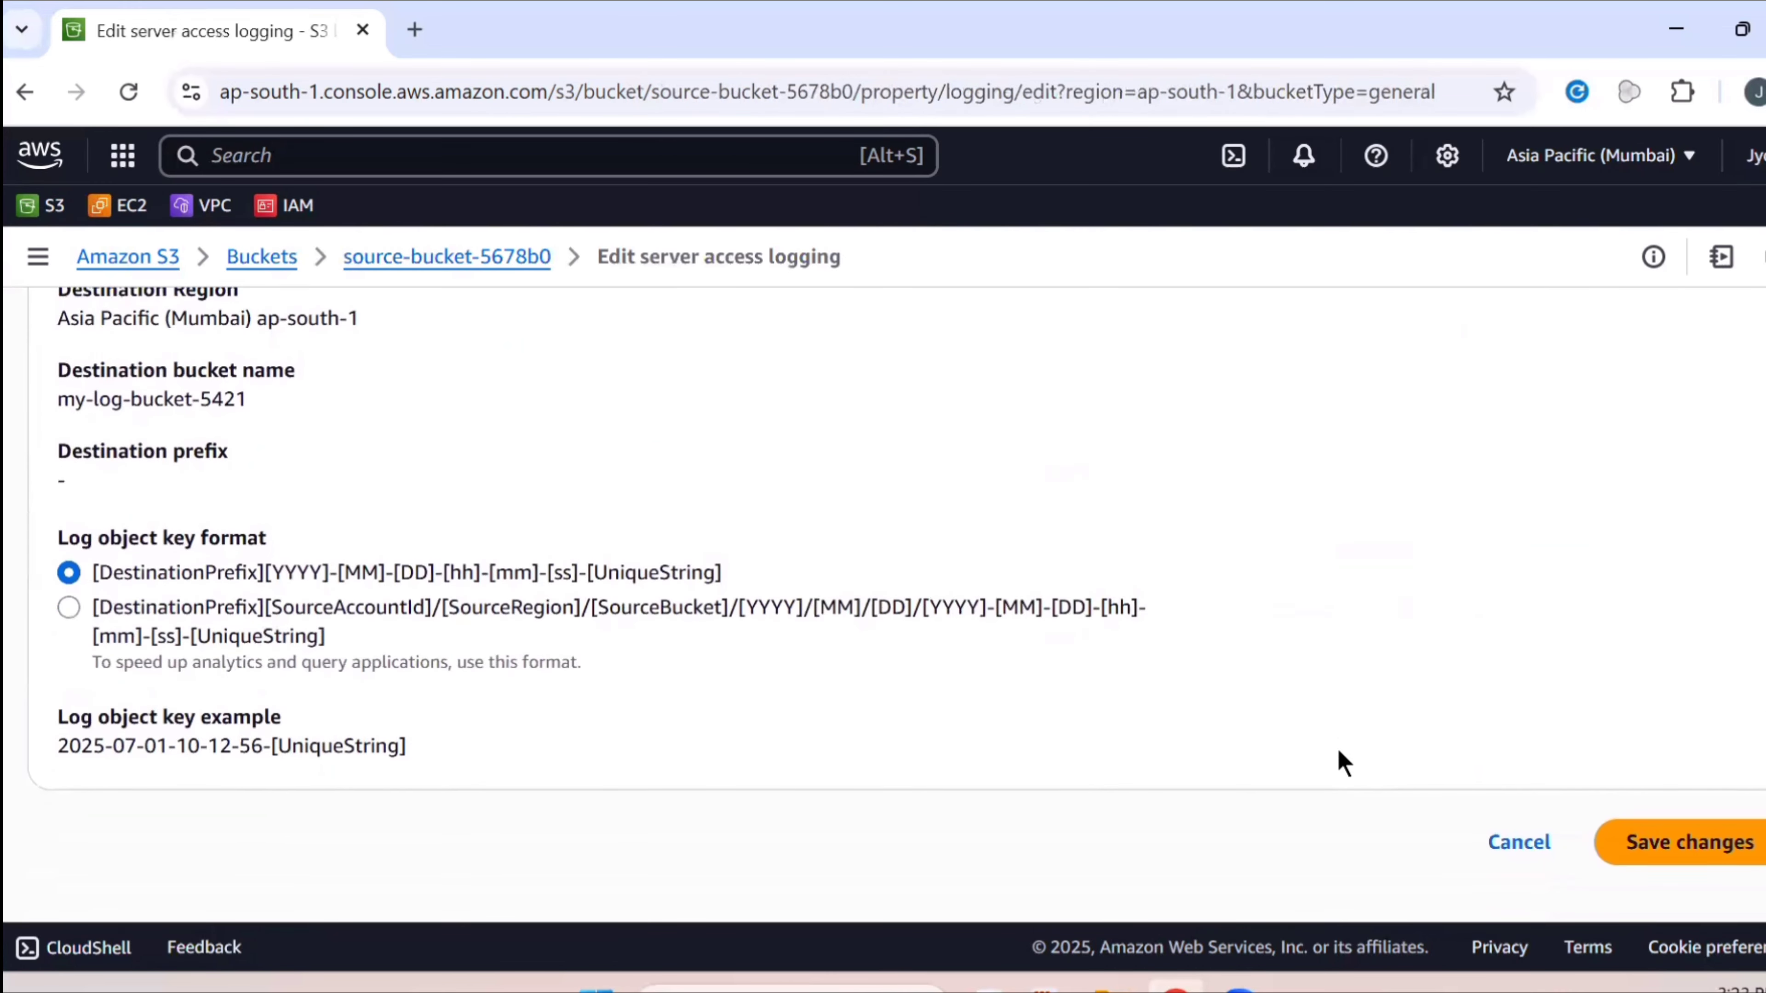
{"action": "left_click", "coordinate": [1647, 849]}
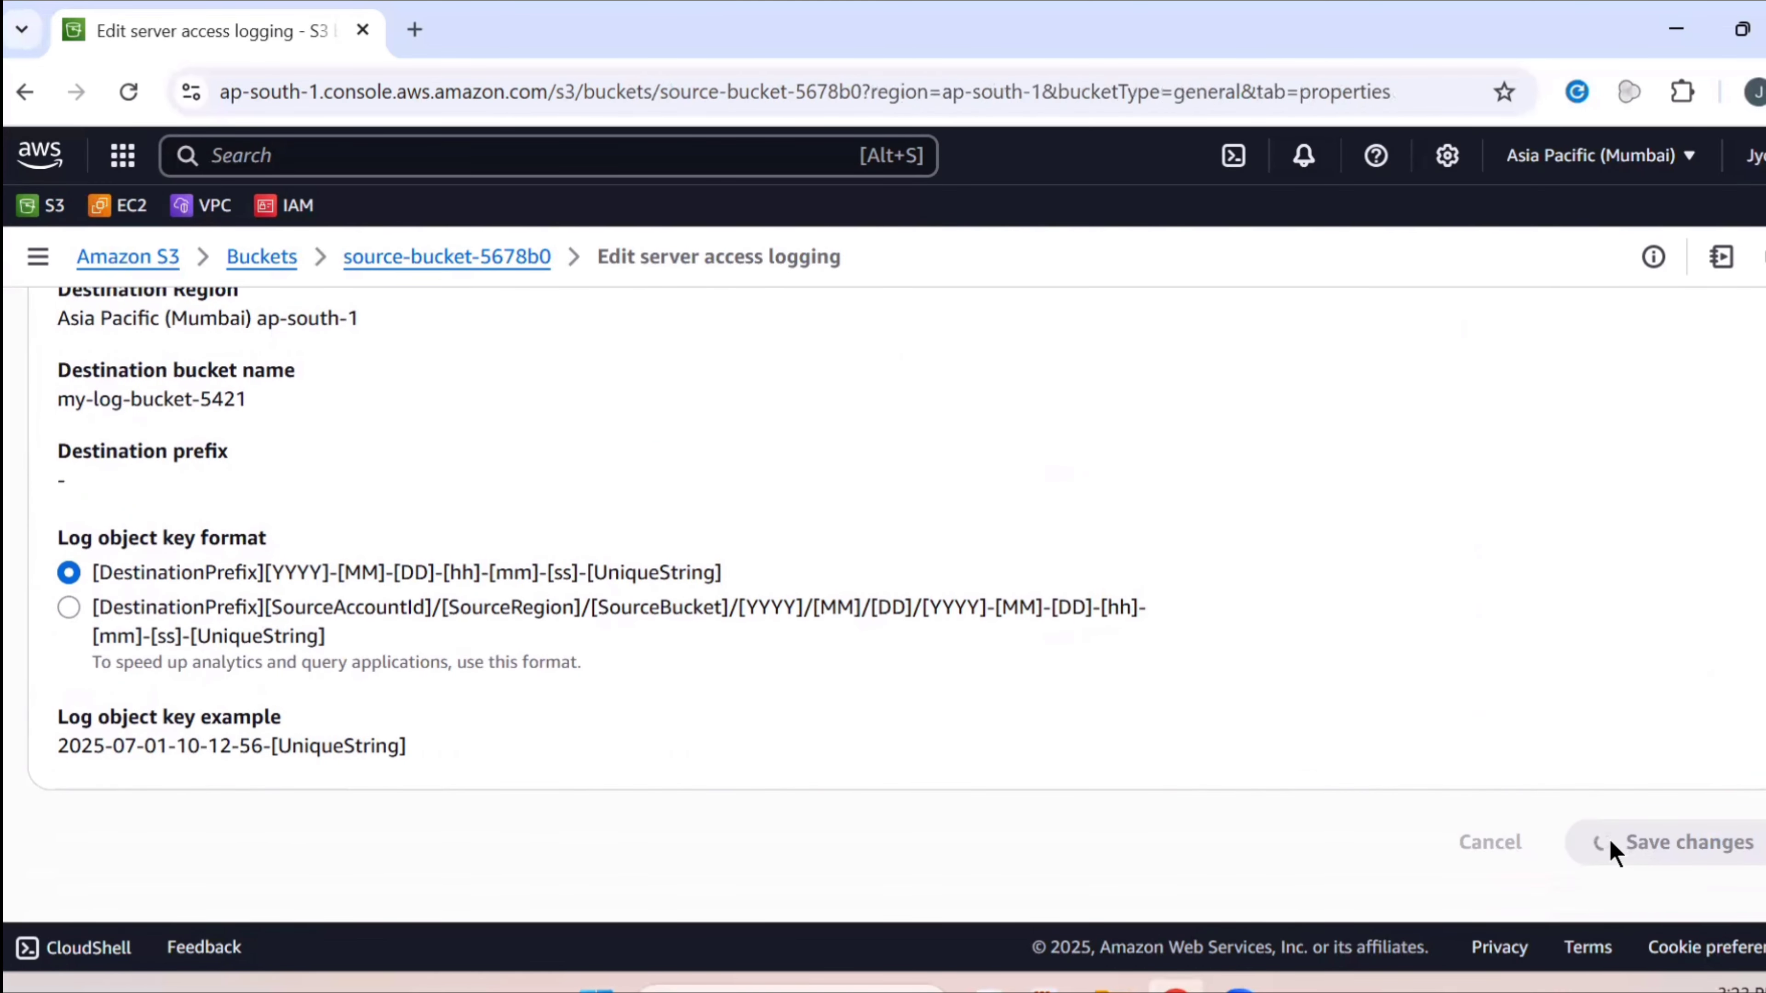
{"action": "scroll", "coordinate": [1663, 545], "scroll_direction": "up", "scroll_amount": 1}
{"action": "scroll", "coordinate": [1690, 459], "scroll_direction": "up", "scroll_amount": 7}
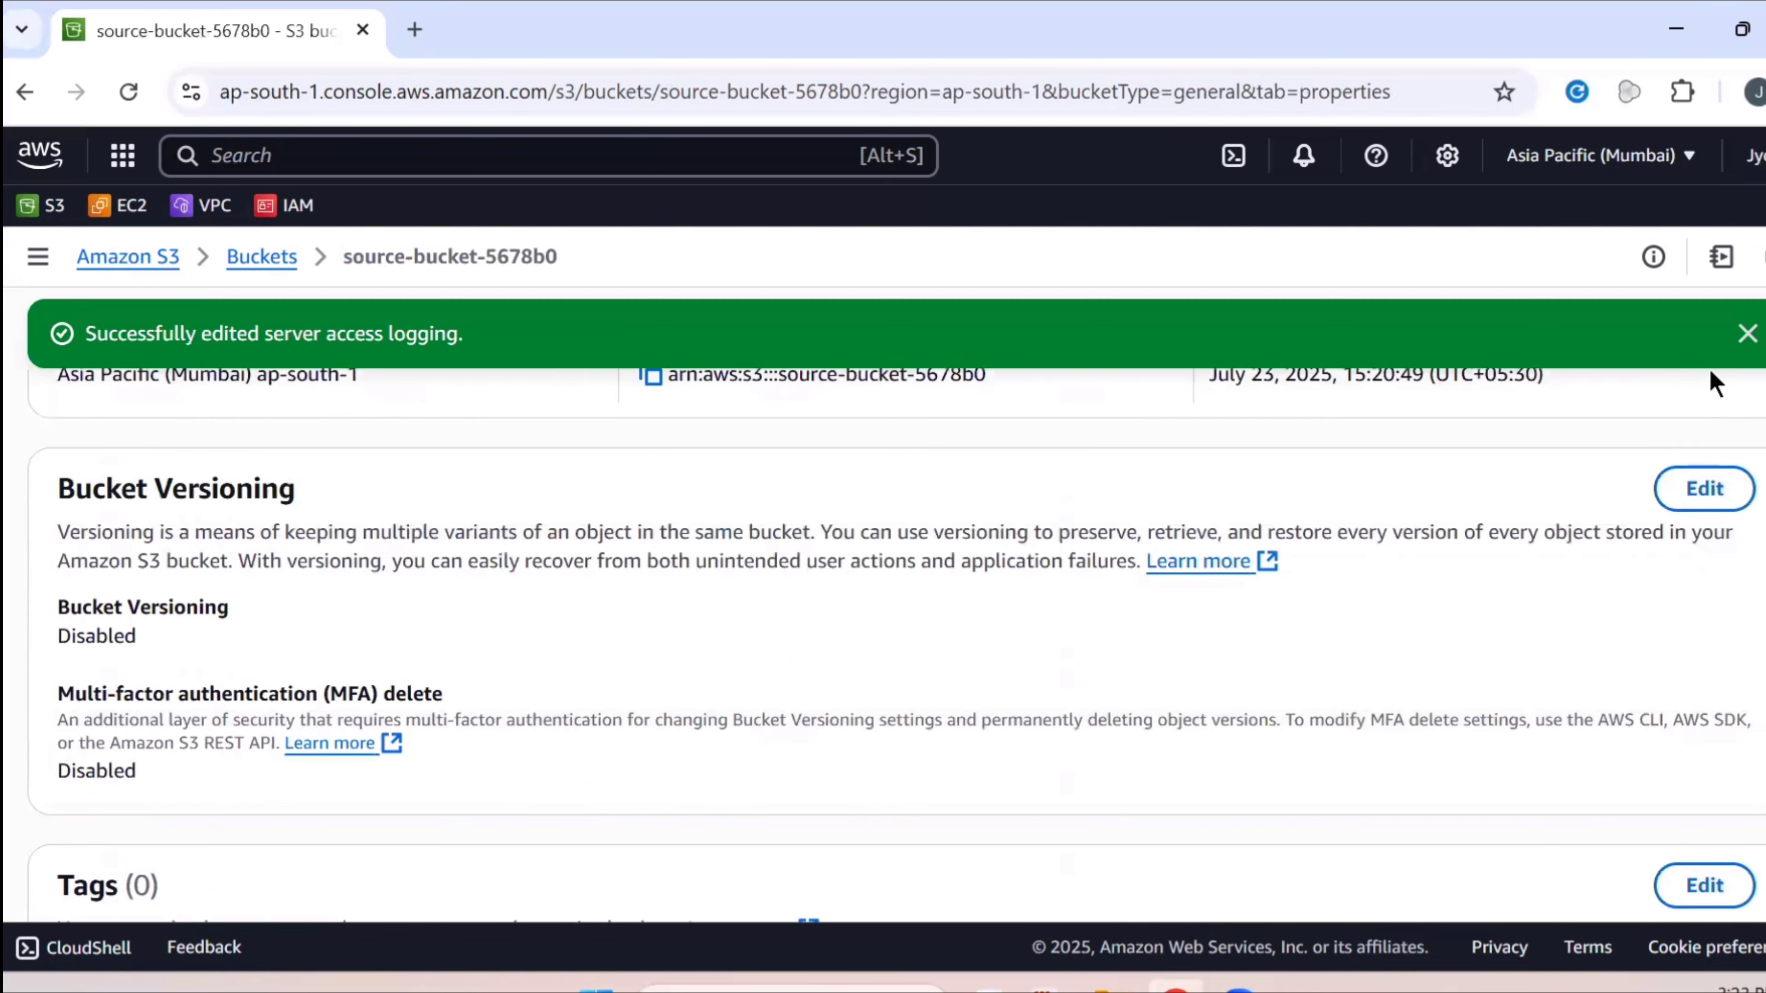
Dismiss the logging notice and begin an upload from source-bucket-5678b0's Objects tab
{"action": "left_click", "coordinate": [1747, 332]}
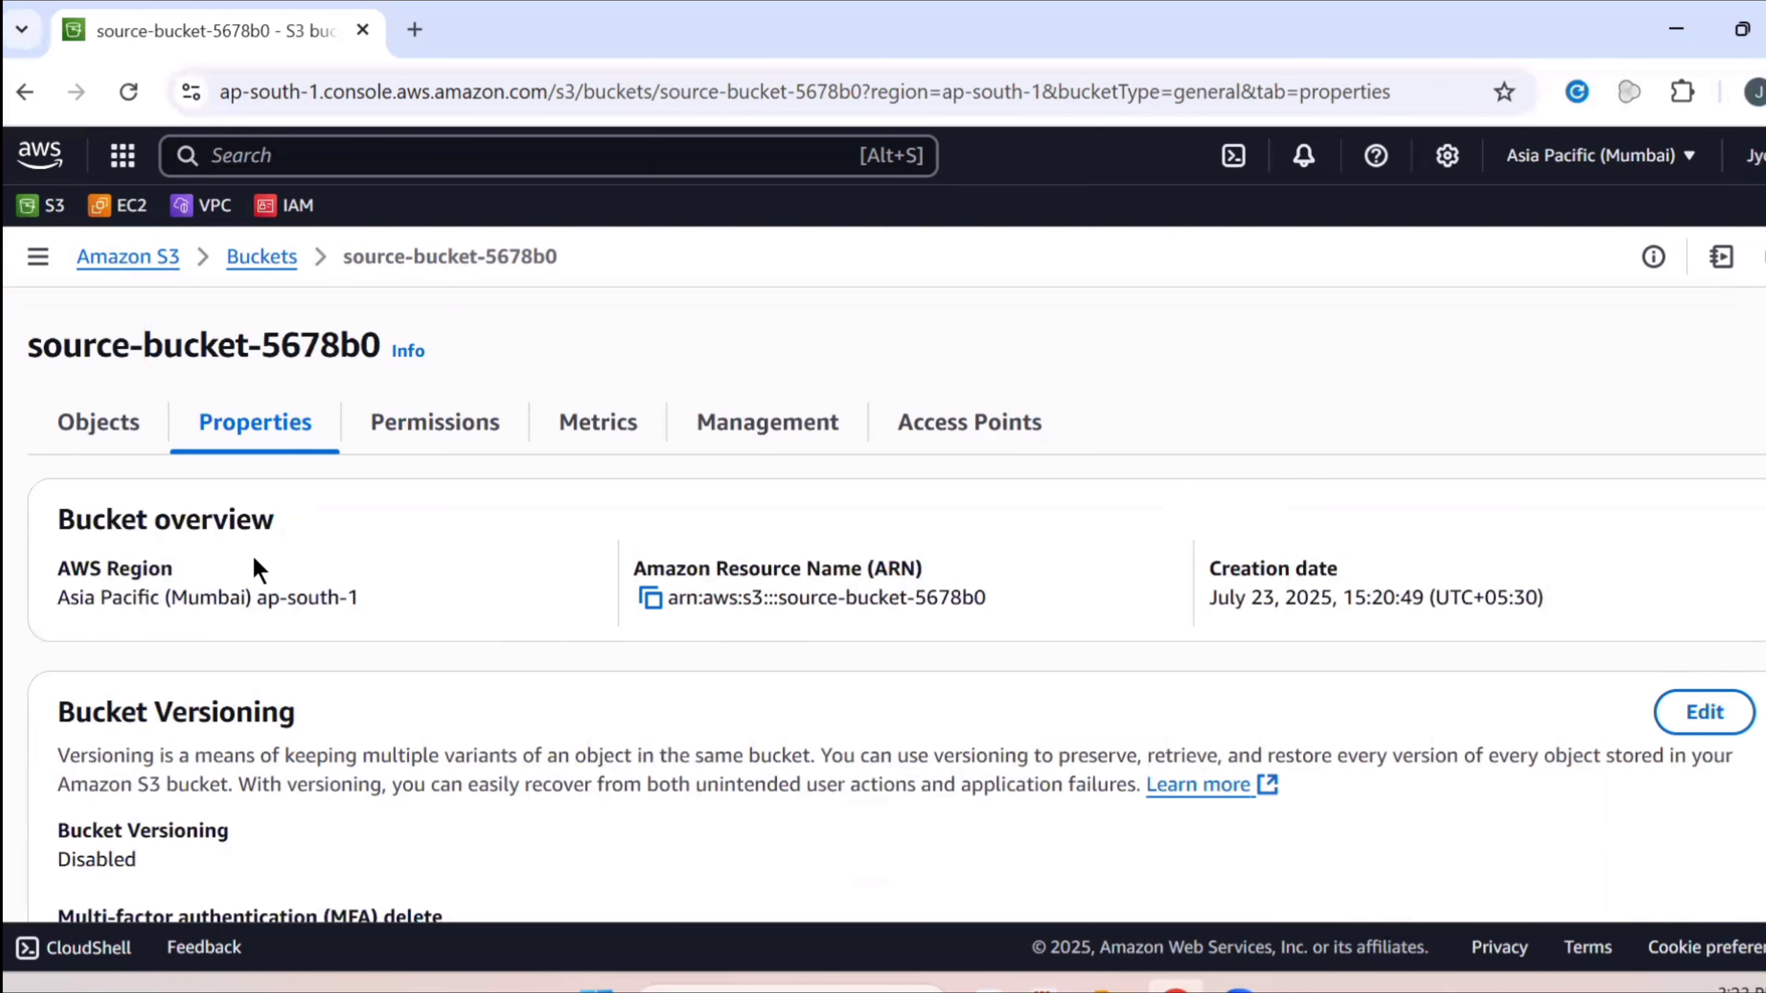
{"action": "left_click", "coordinate": [68, 419]}
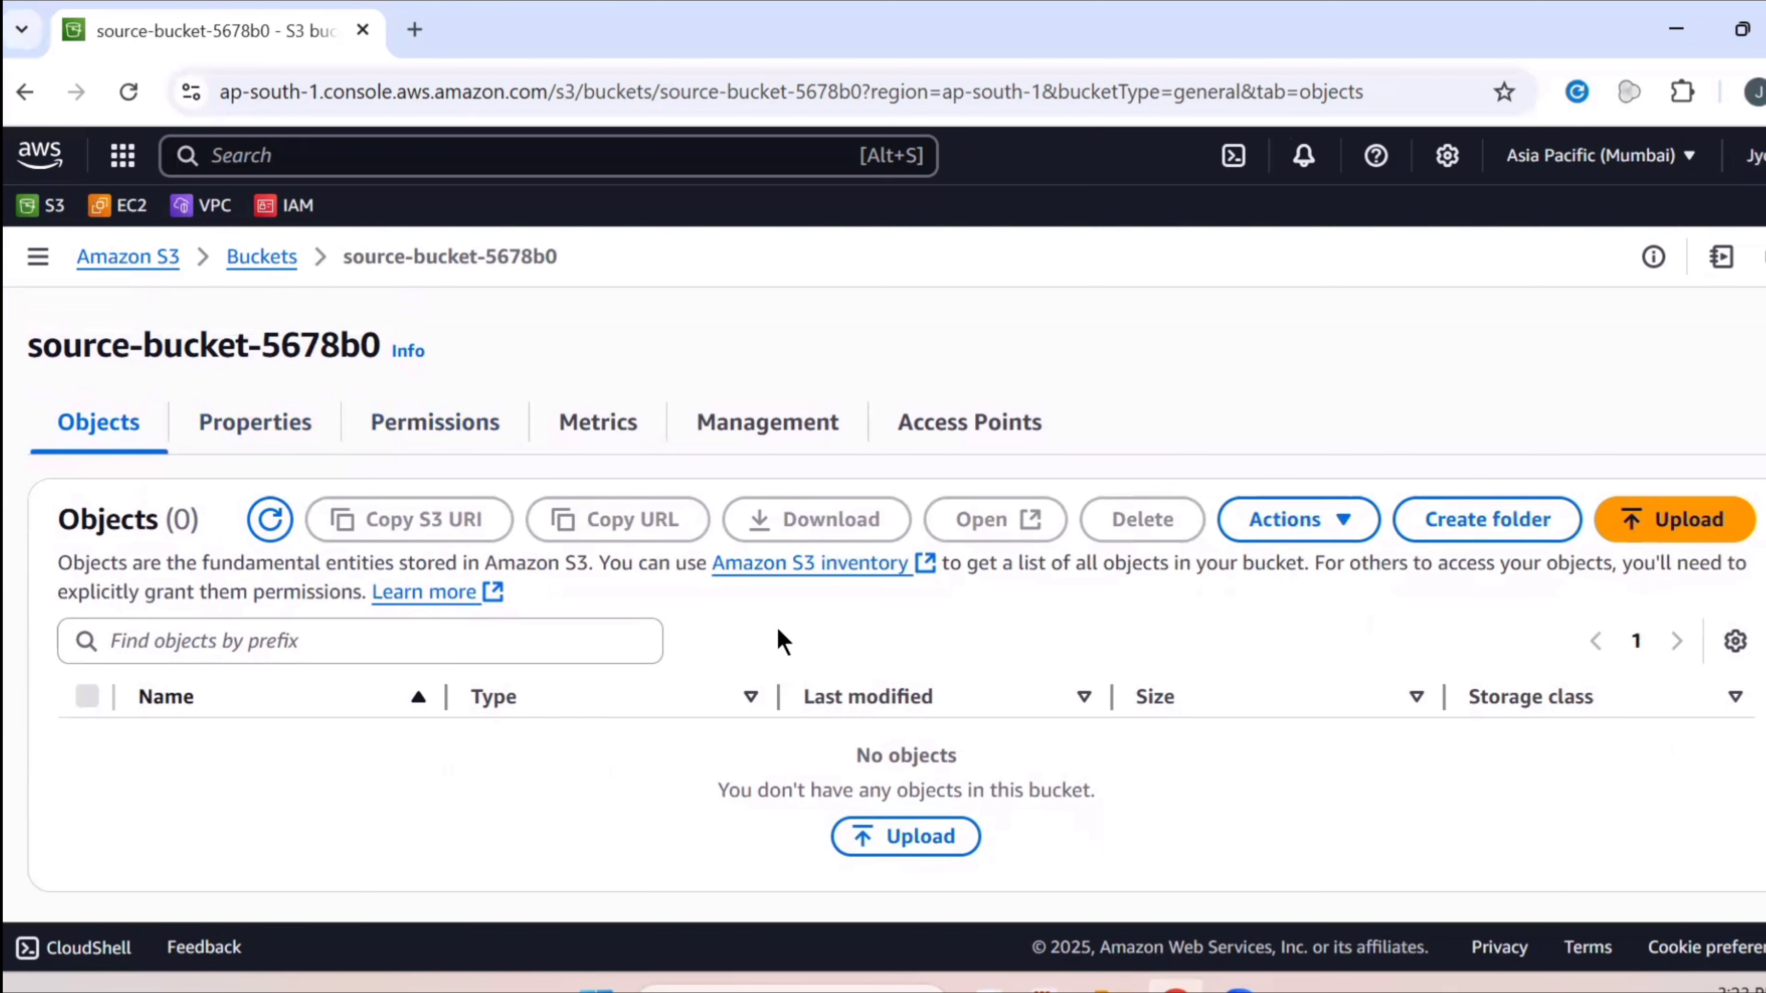
{"action": "scroll", "coordinate": [904, 668], "scroll_direction": "down", "scroll_amount": 1}
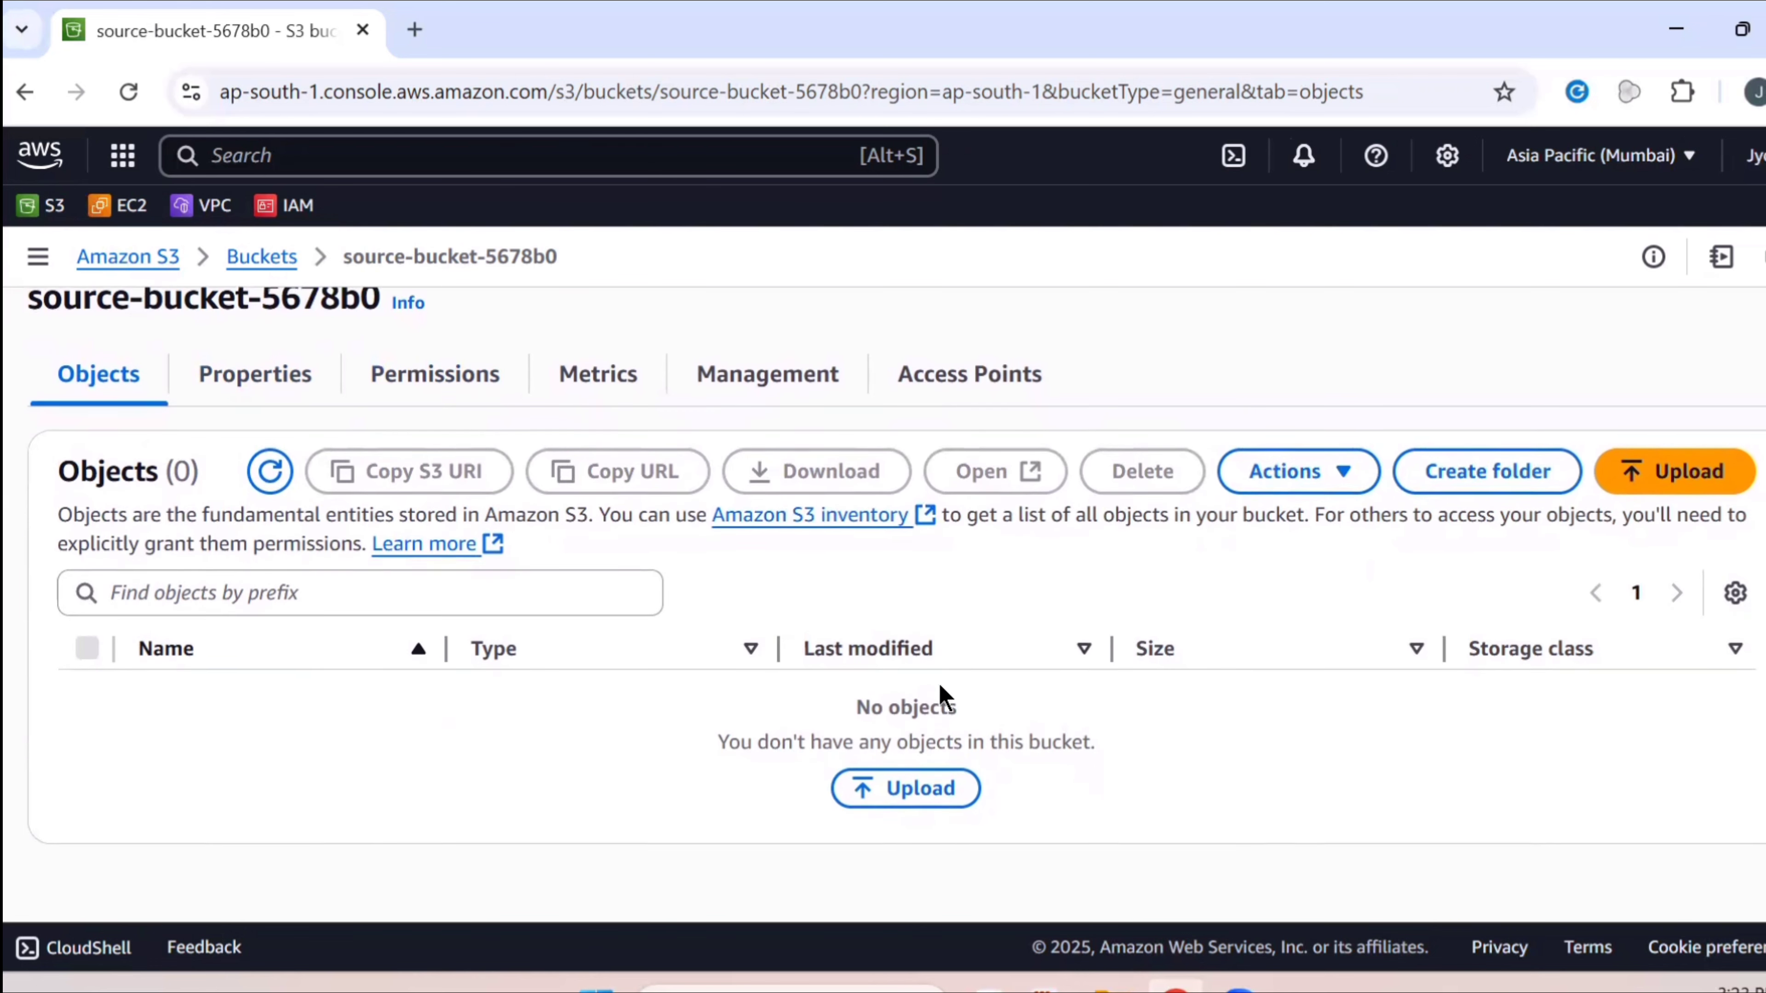
{"action": "left_click", "coordinate": [935, 790]}
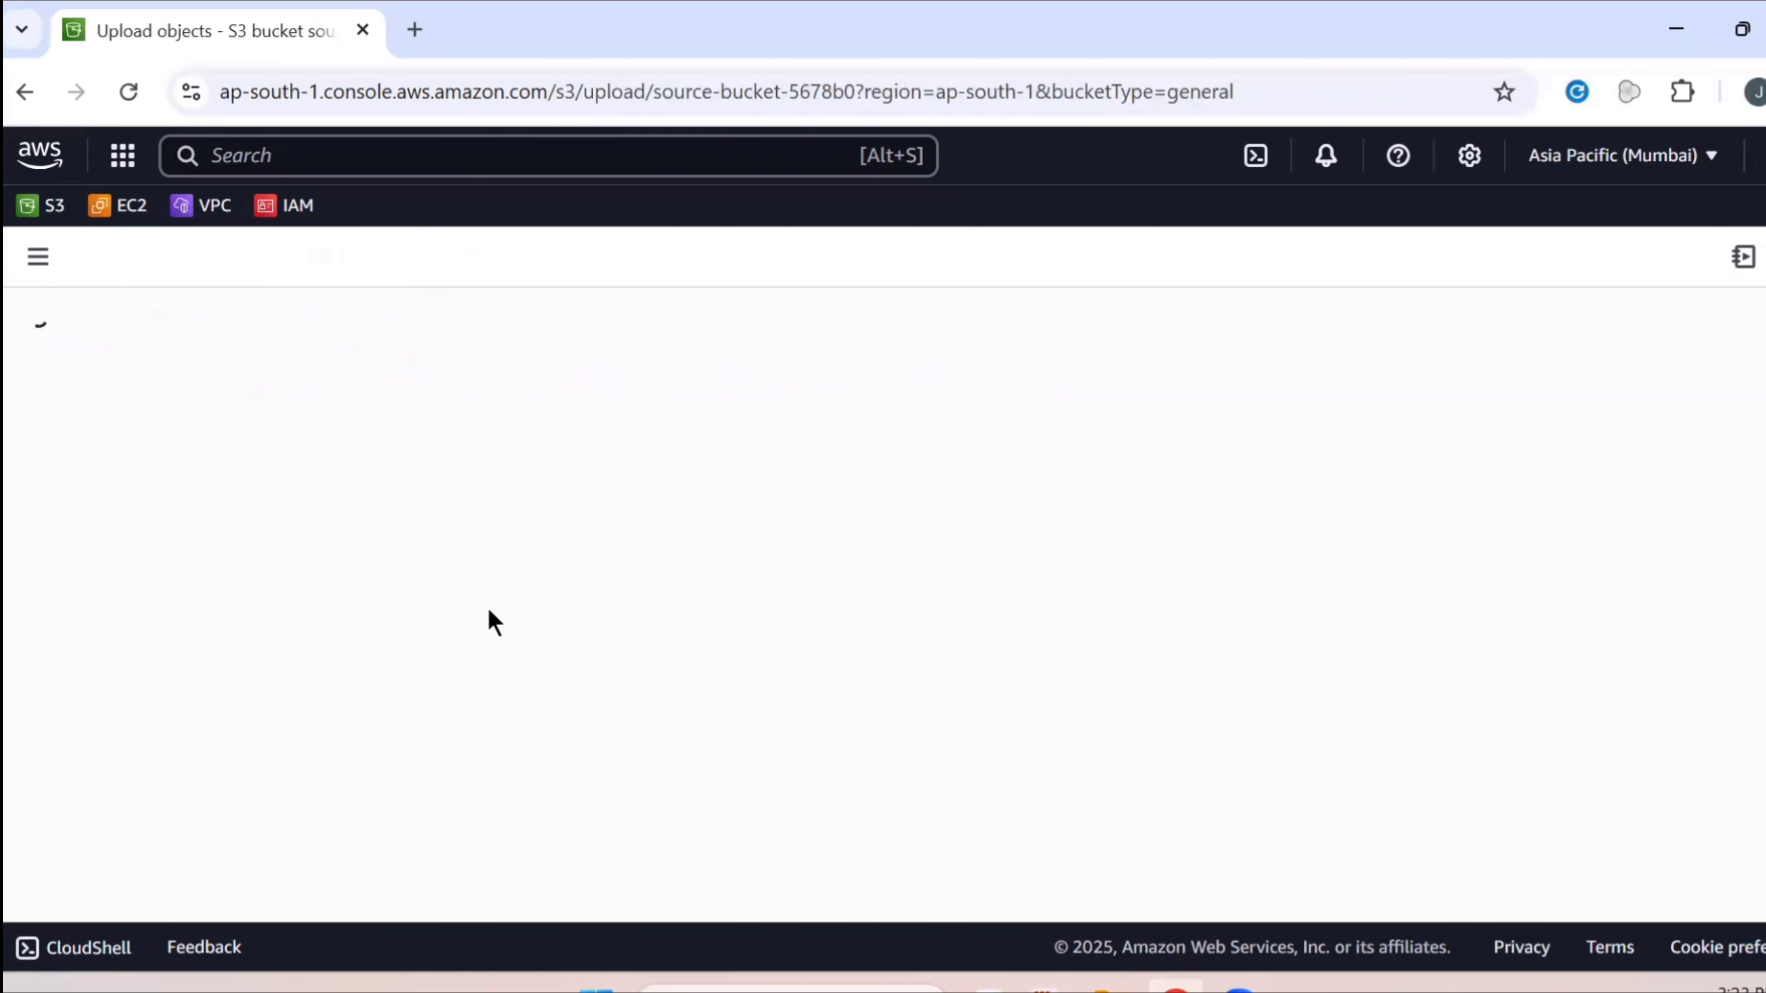
Upload file.txt (13.0 B) to source-bucket-5678b0 and close the upload status page
{"action": "left_click", "coordinate": [1506, 597]}
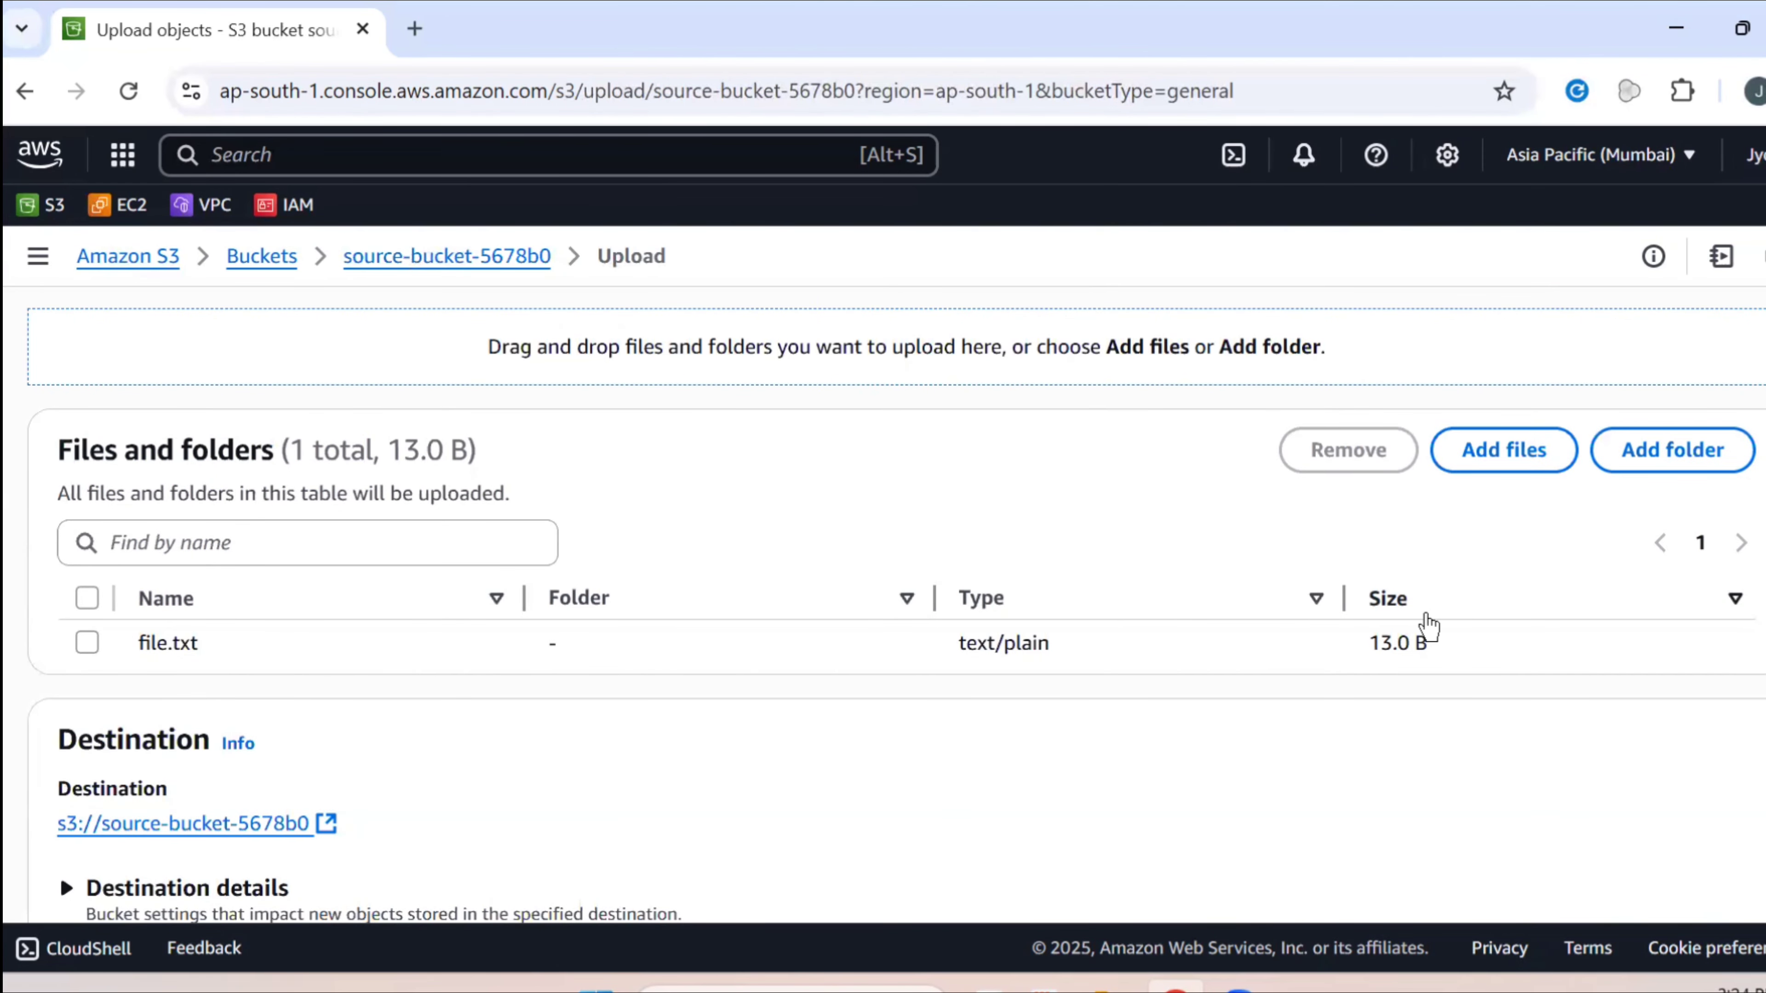
{"action": "scroll", "coordinate": [1429, 626], "scroll_direction": "down", "scroll_amount": 5}
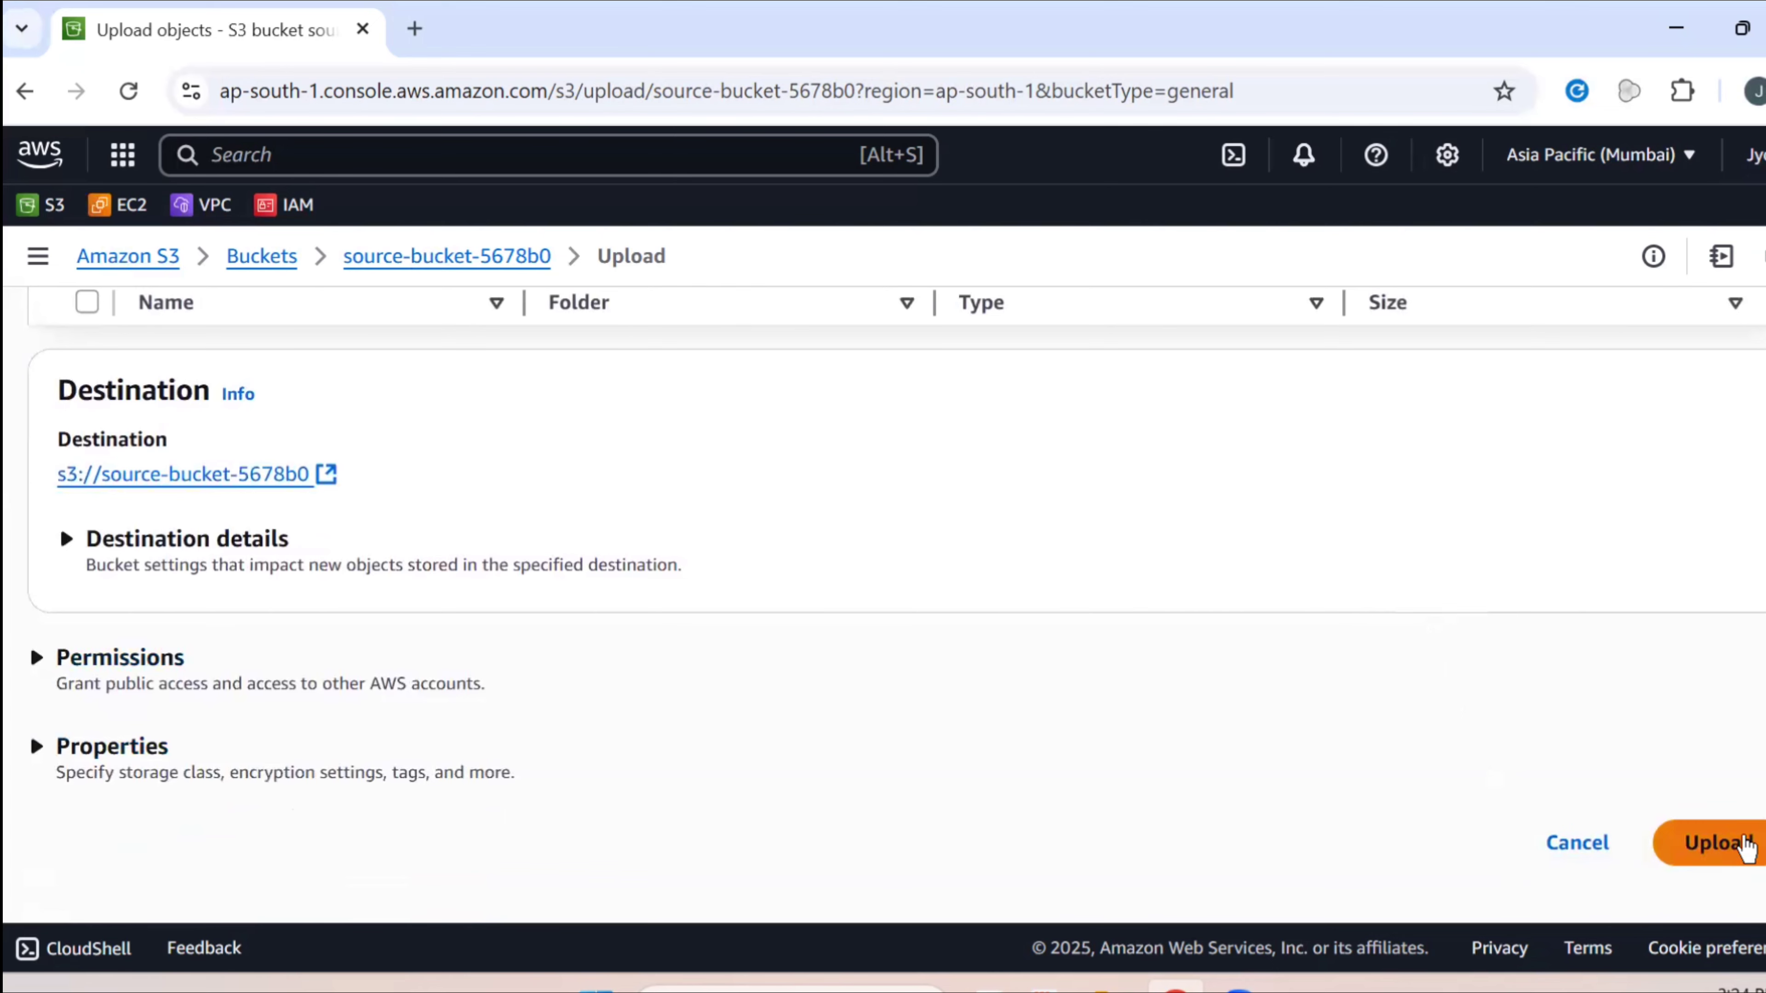
{"action": "left_click", "coordinate": [1717, 842]}
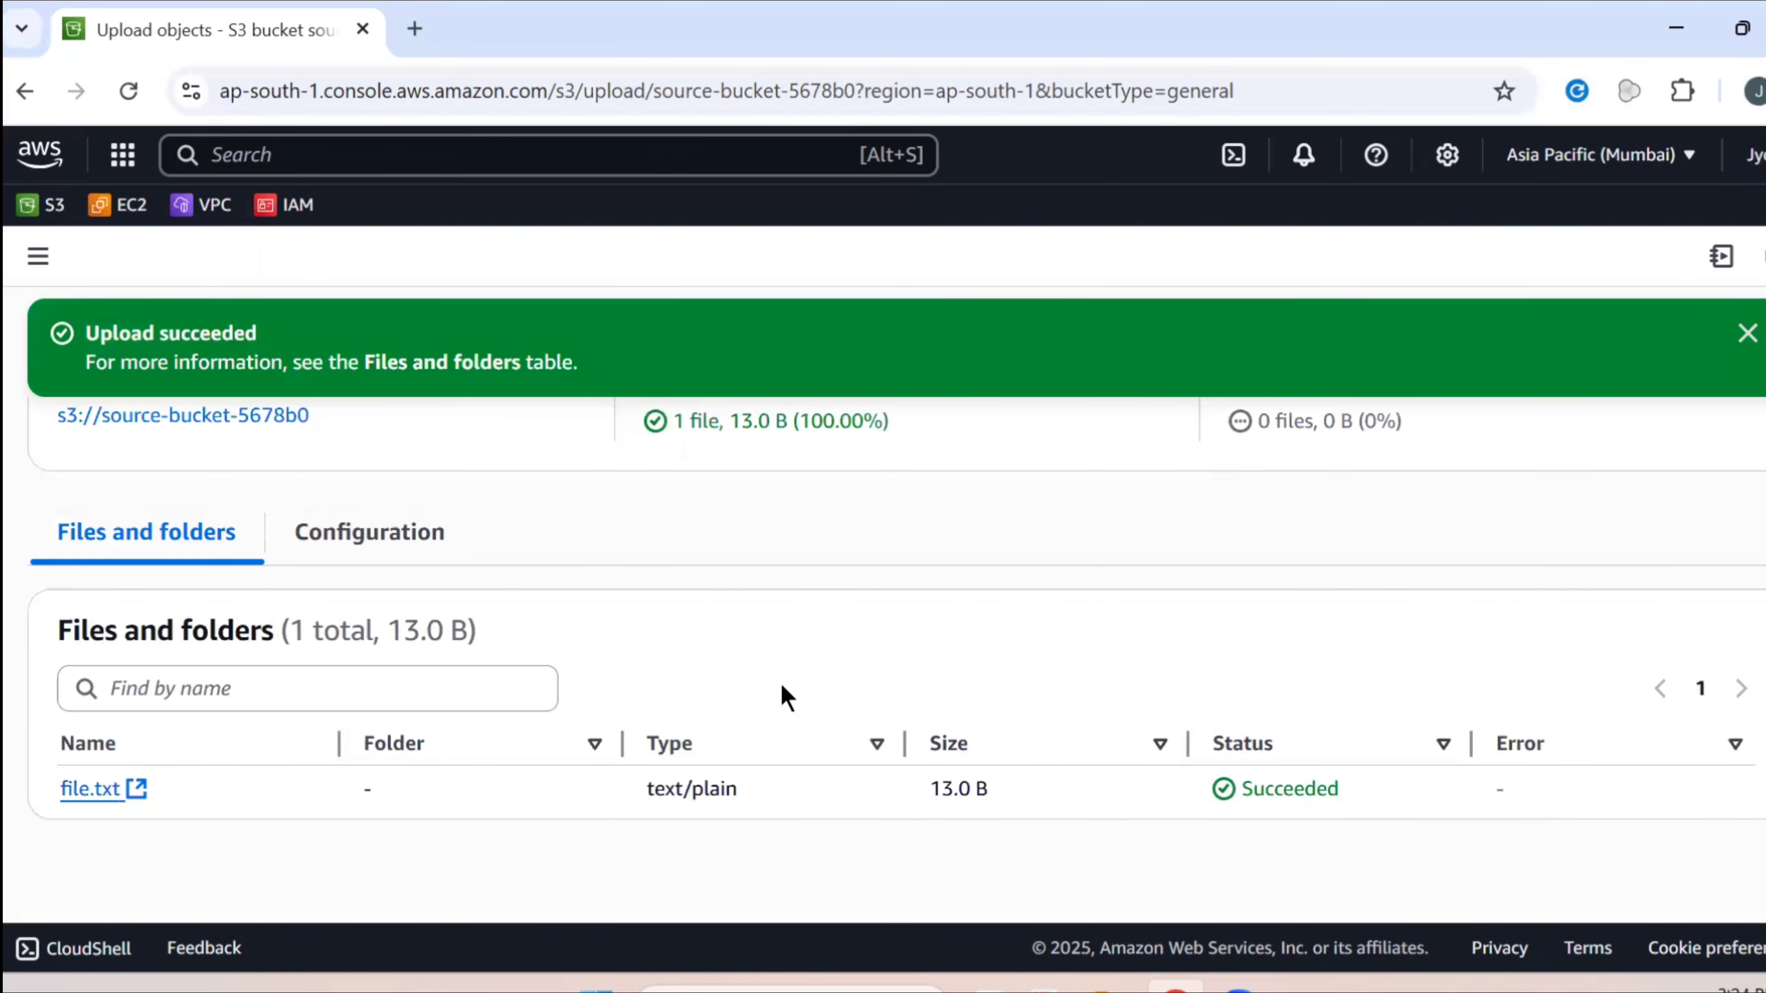
{"action": "scroll", "coordinate": [493, 571], "scroll_direction": "up", "scroll_amount": 4}
{"action": "scroll", "coordinate": [493, 576], "scroll_direction": "down", "scroll_amount": 4}
{"action": "scroll", "coordinate": [1538, 658], "scroll_direction": "up", "scroll_amount": 4}
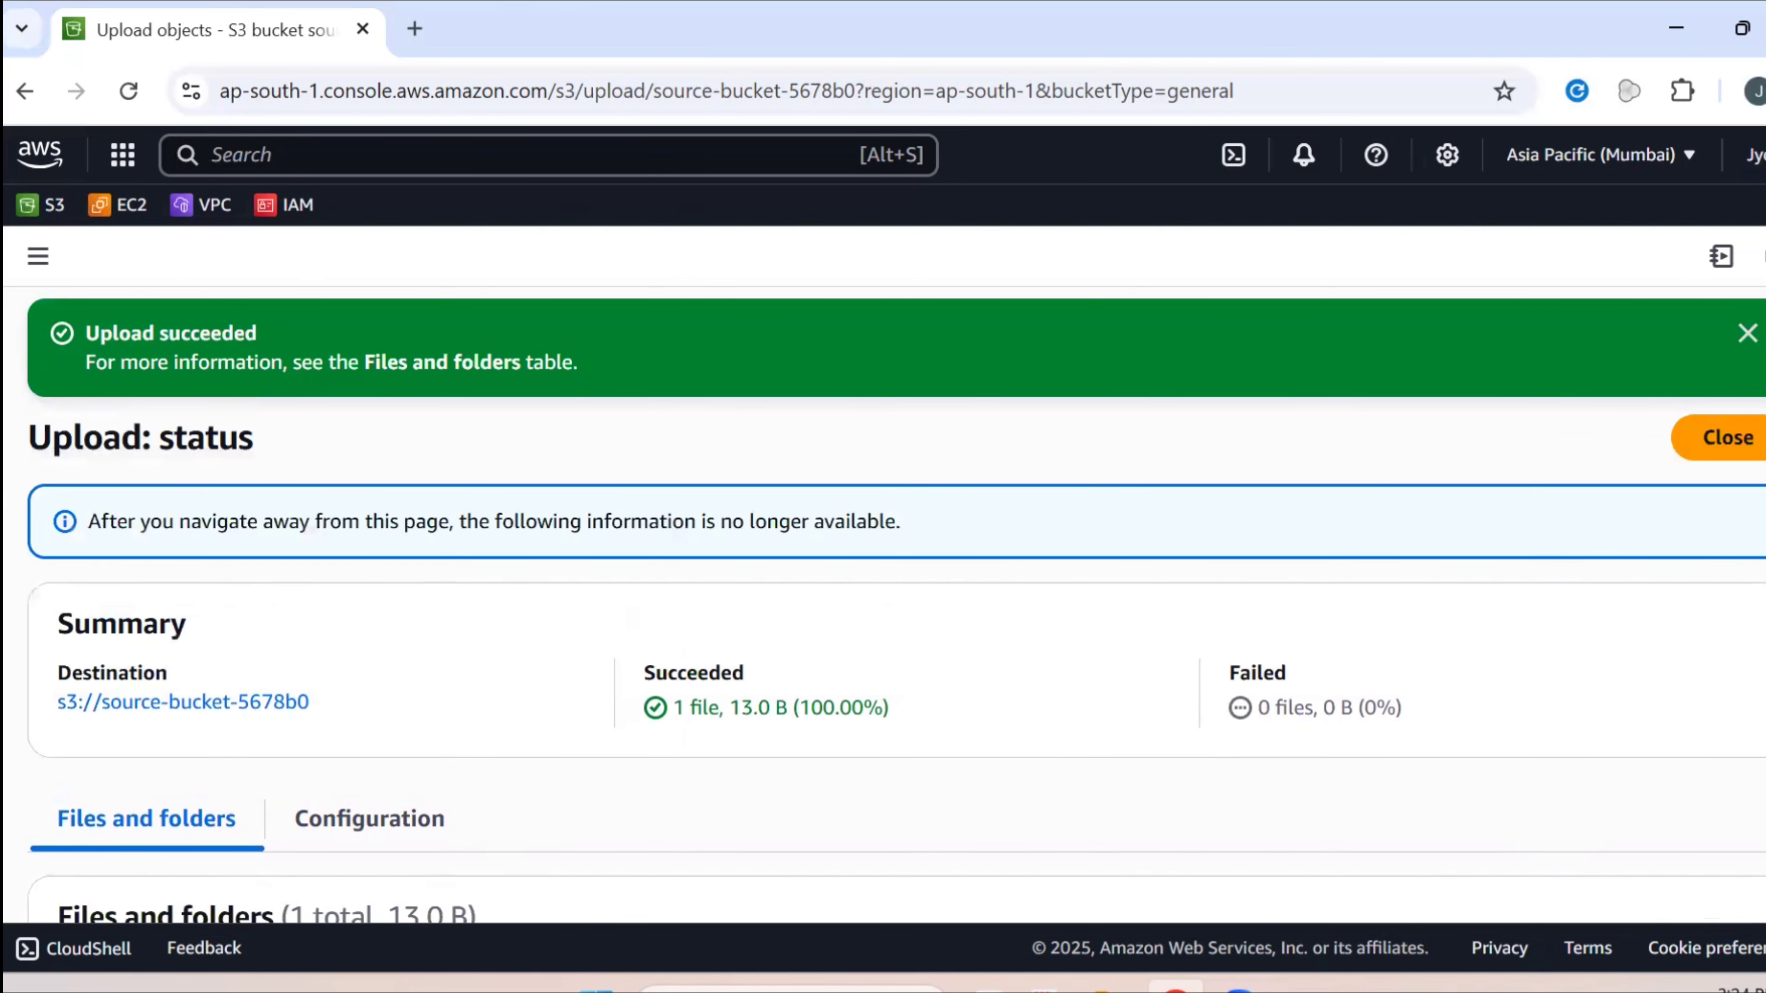
{"action": "left_click", "coordinate": [1746, 440]}
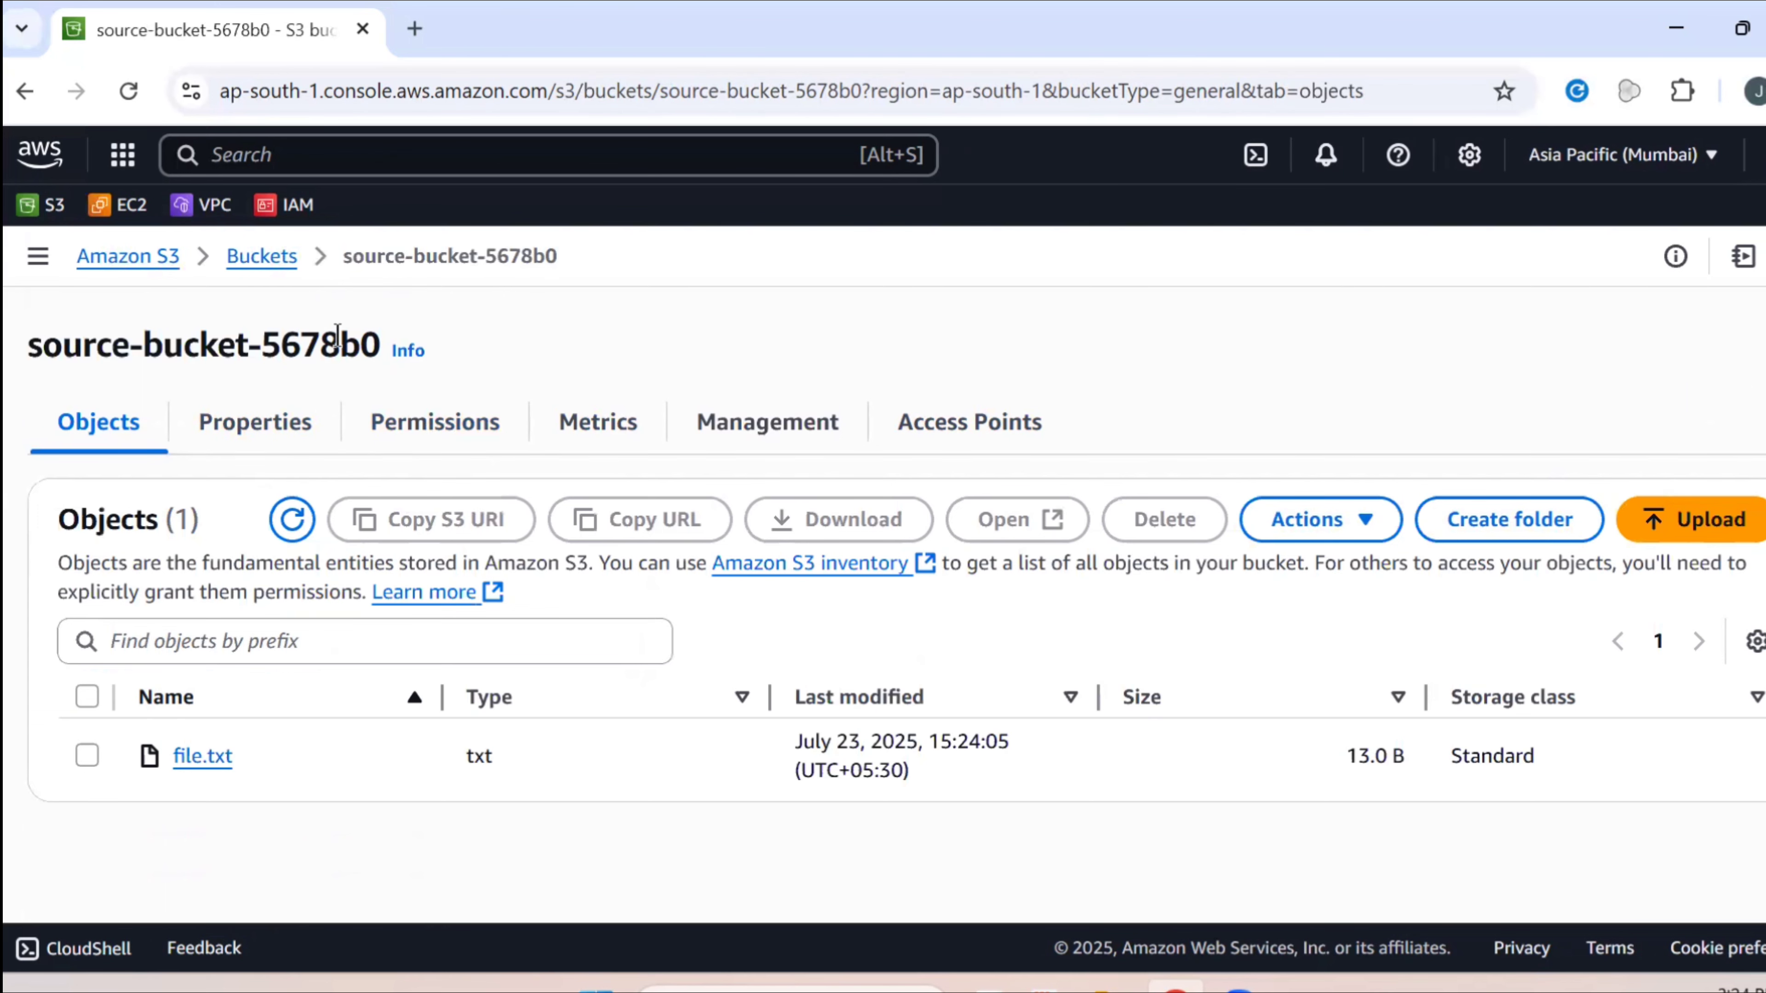
Go back to the Buckets list and open my-log-bucket-5421, which has no objects yet
{"action": "left_click", "coordinate": [285, 264]}
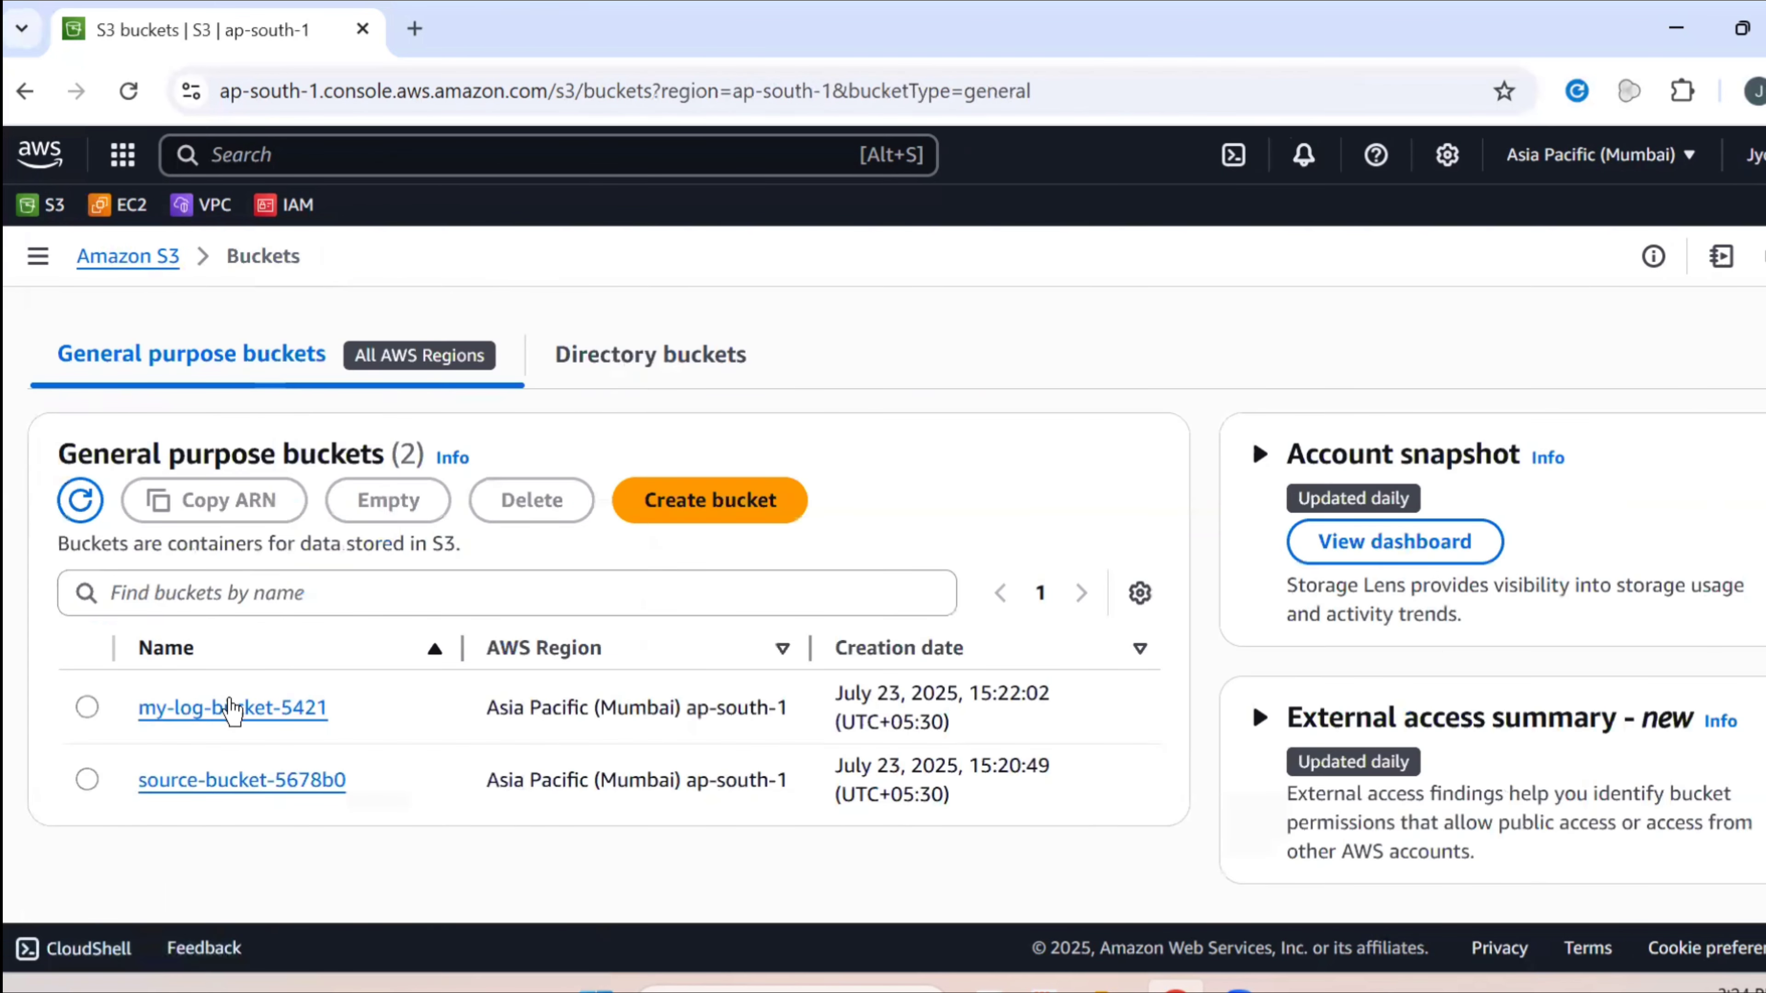
{"action": "left_click", "coordinate": [236, 710]}
{"action": "scroll", "coordinate": [369, 700], "scroll_direction": "down", "scroll_amount": 1}
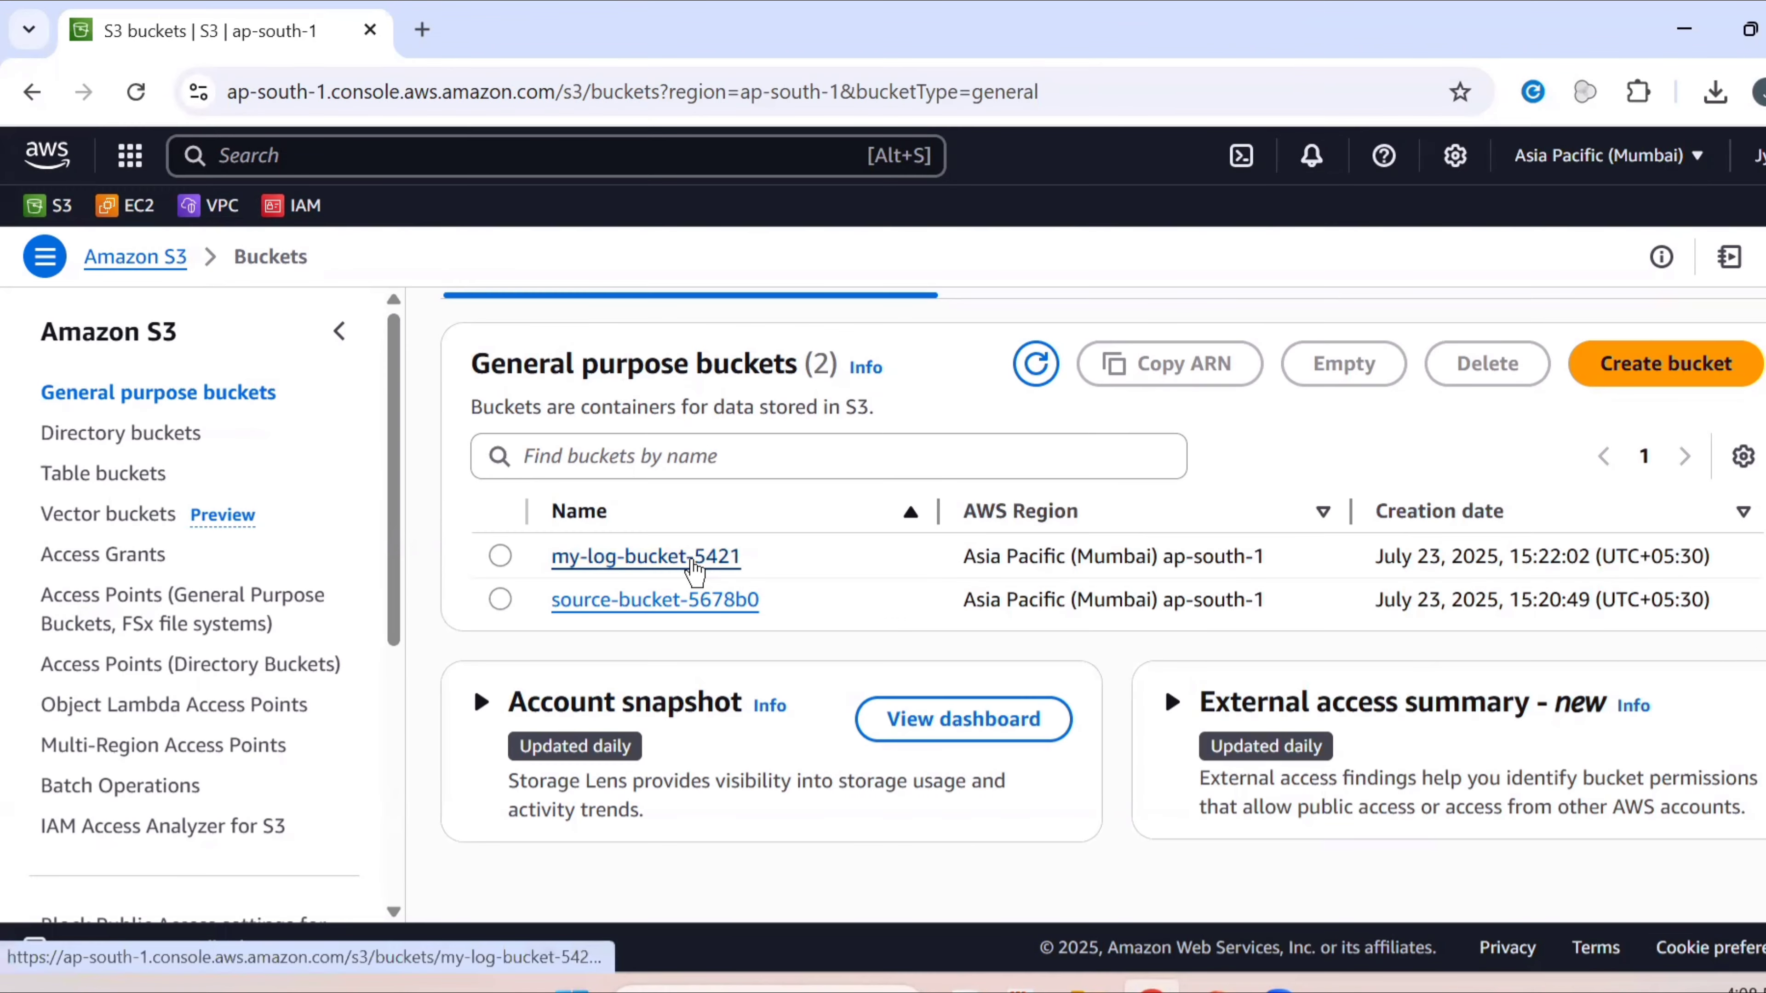
Open my-log-bucket-5421 and review its 9 access log files dated July 23, 2025
{"action": "left_click", "coordinate": [700, 569]}
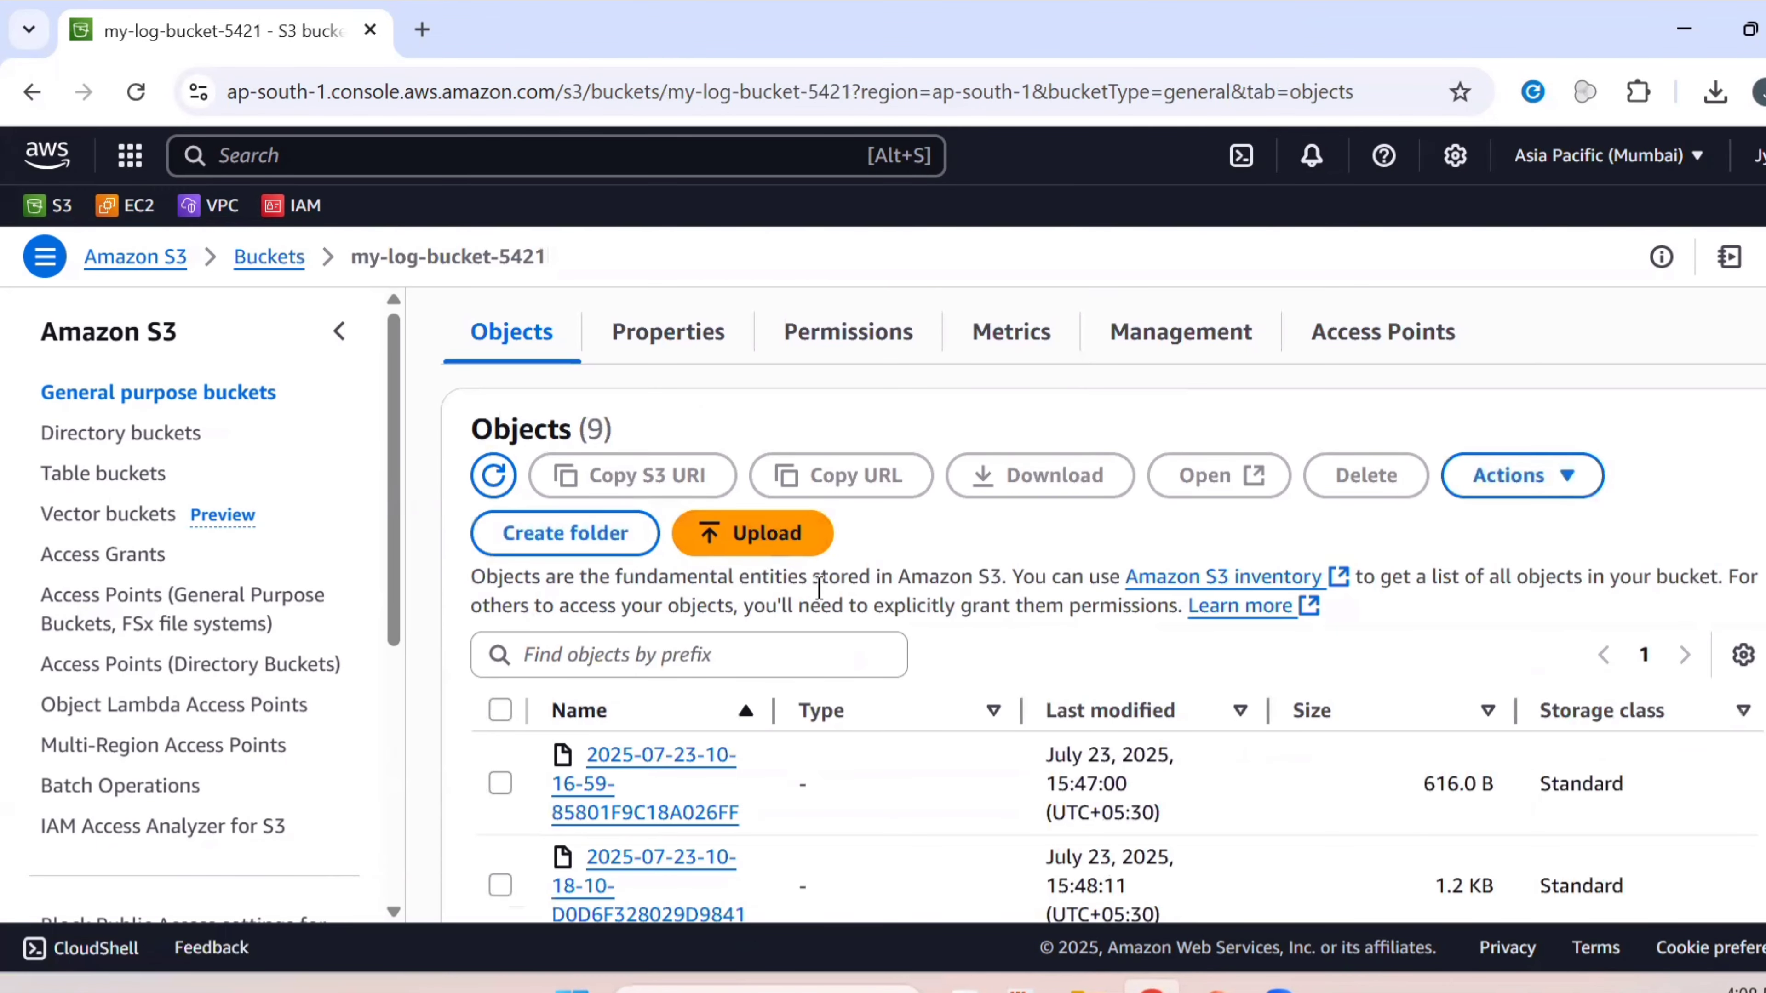
{"action": "scroll", "coordinate": [1086, 612], "scroll_direction": "up", "scroll_amount": 1}
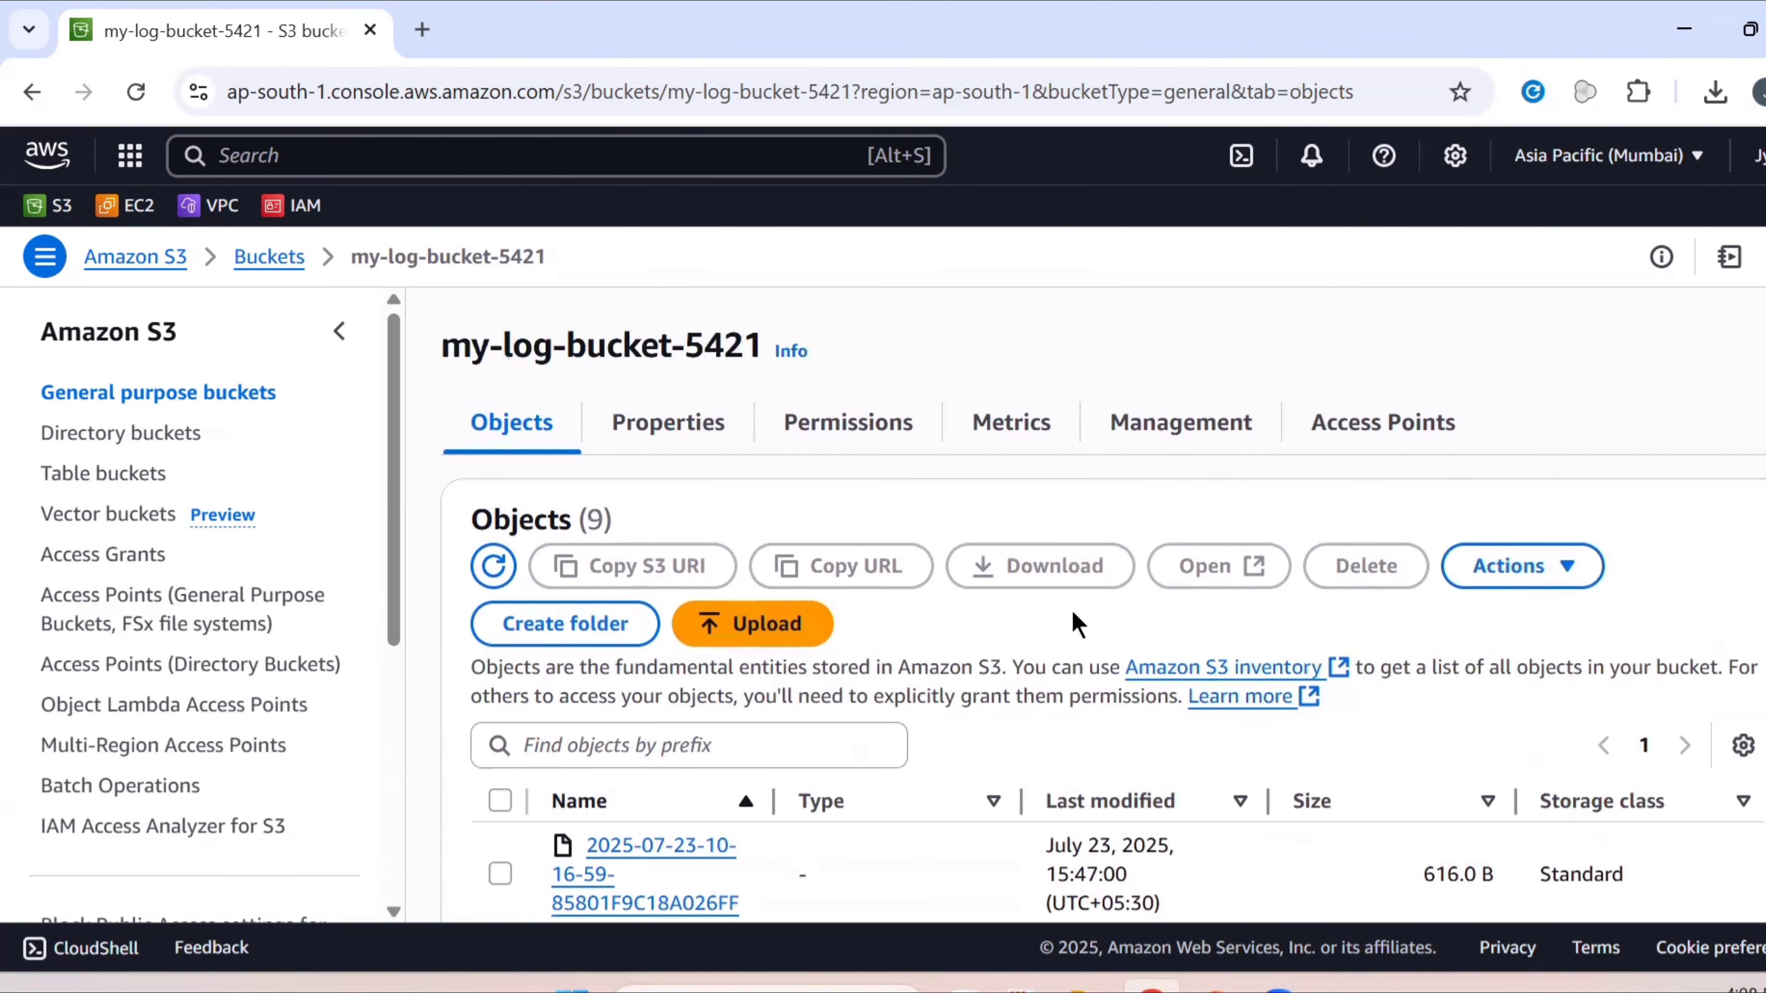
{"action": "scroll", "coordinate": [1072, 525], "scroll_direction": "down", "scroll_amount": 2}
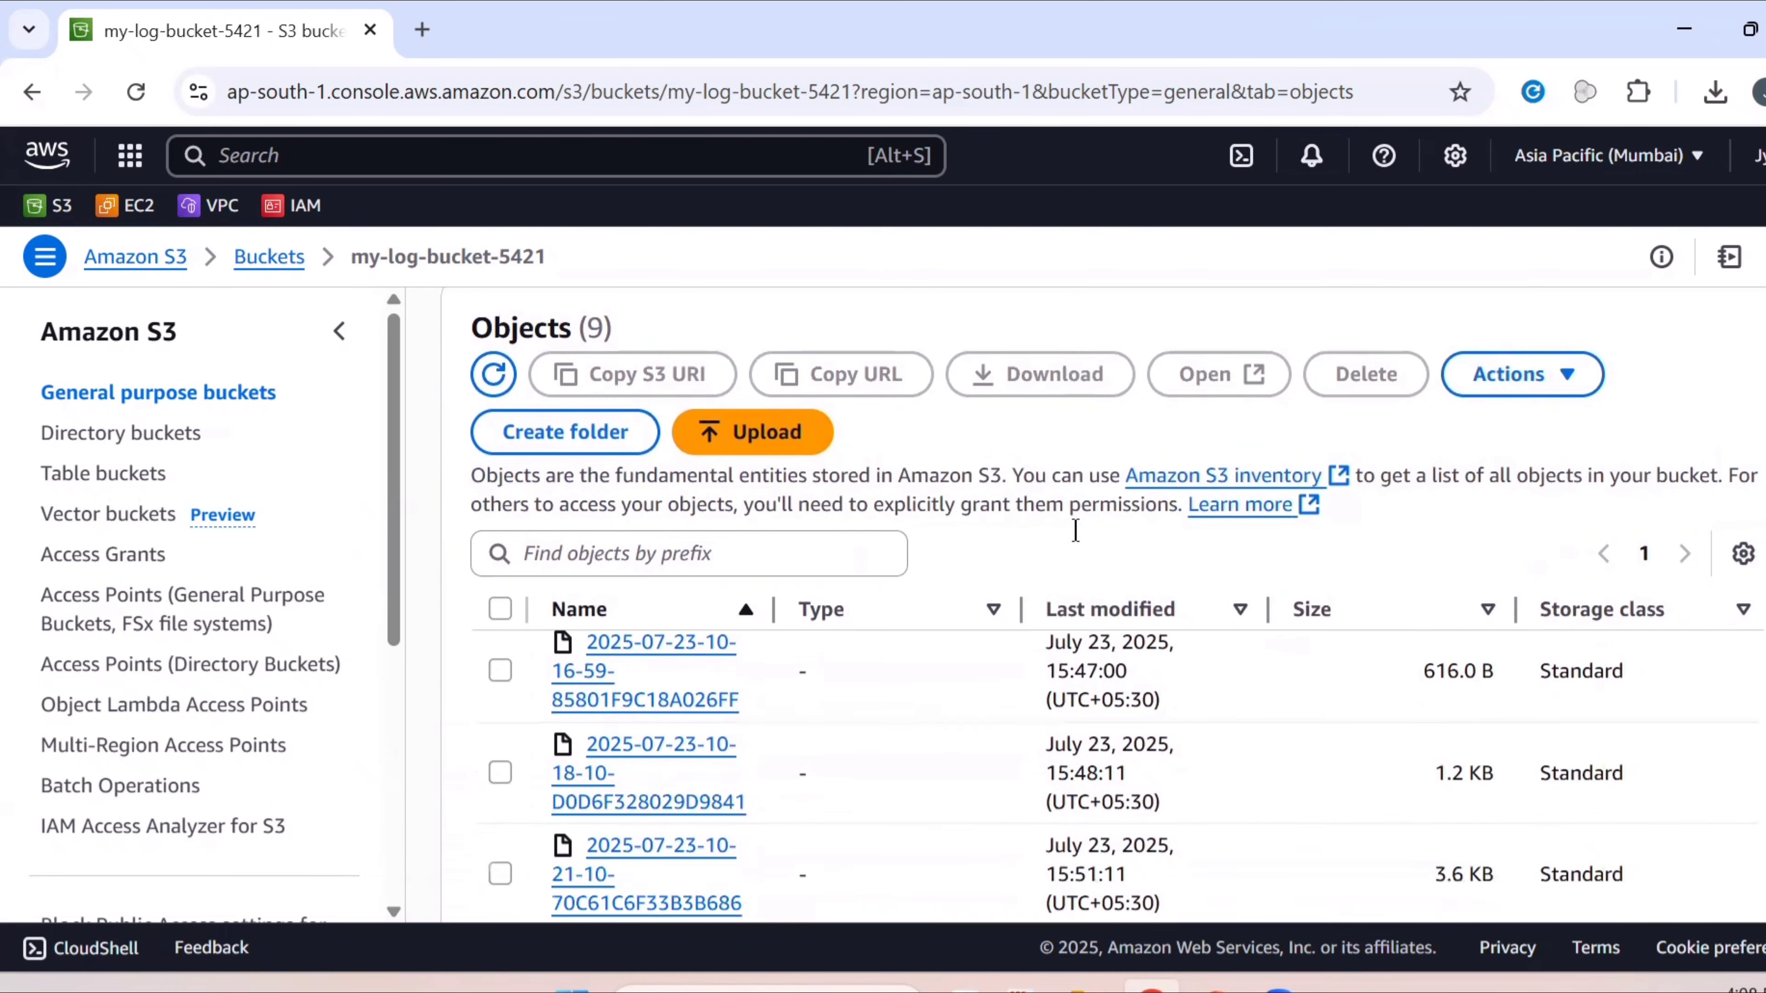
{"action": "scroll", "coordinate": [1170, 684], "scroll_direction": "down", "scroll_amount": 6}
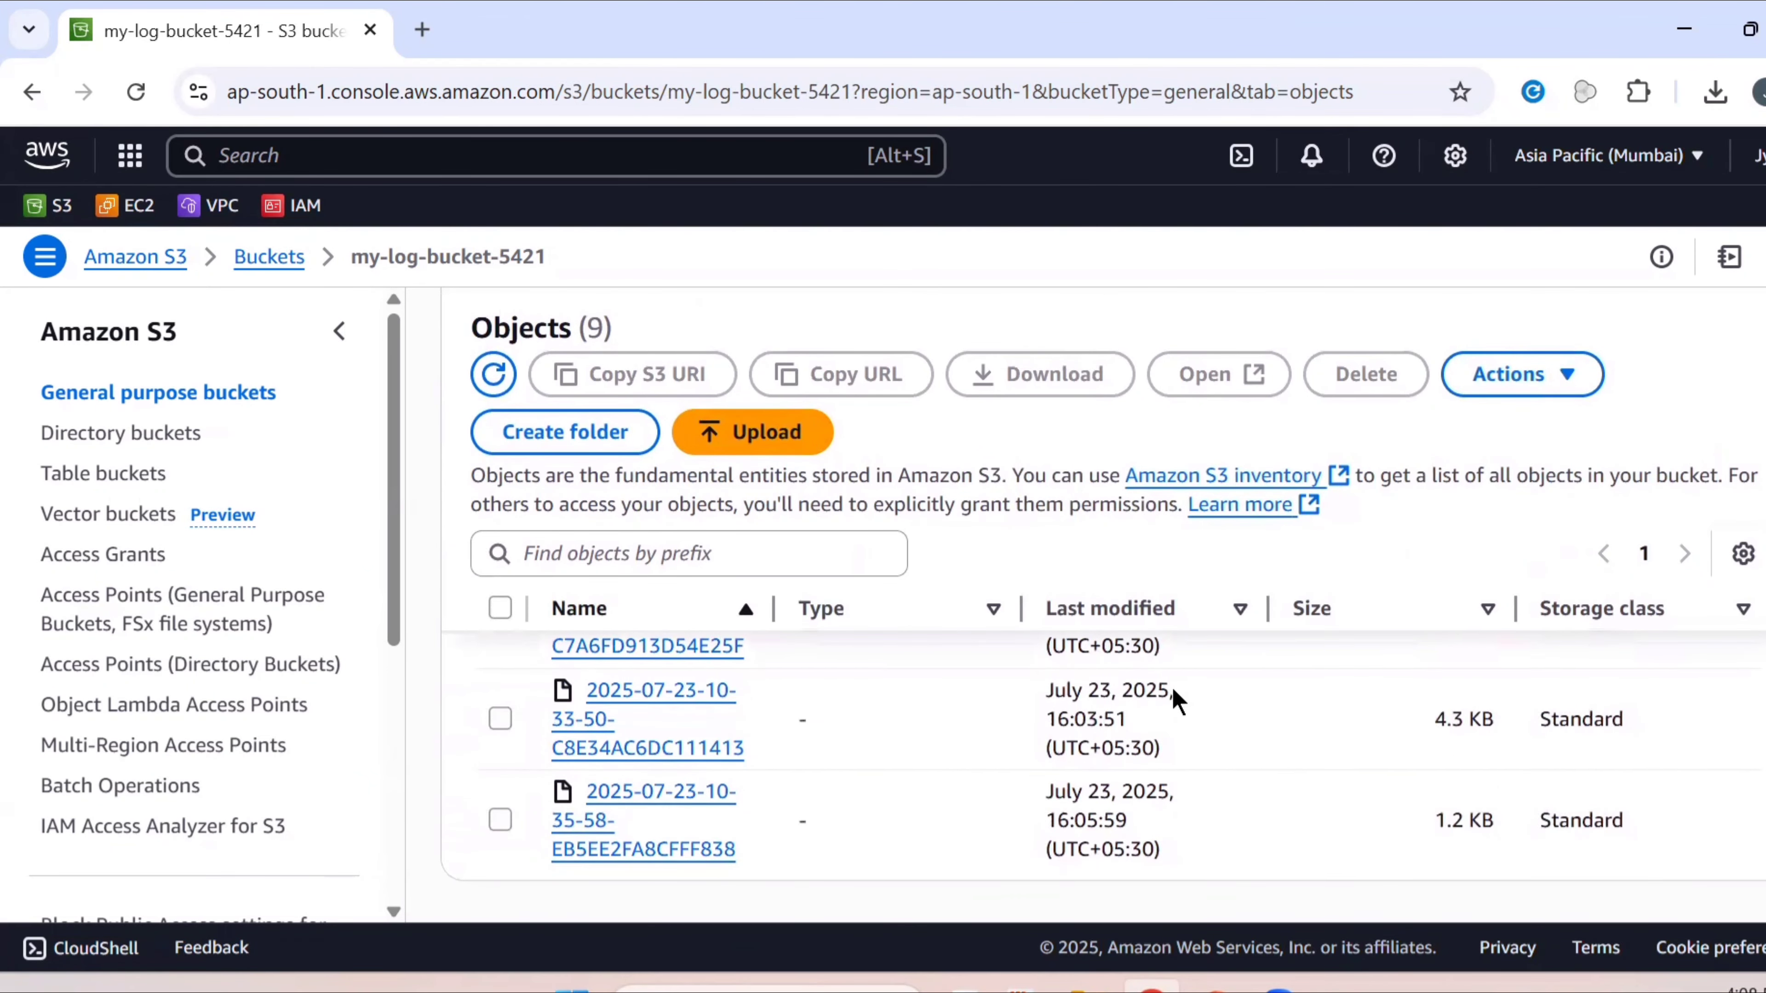
{"action": "scroll", "coordinate": [1172, 689], "scroll_direction": "down", "scroll_amount": 1}
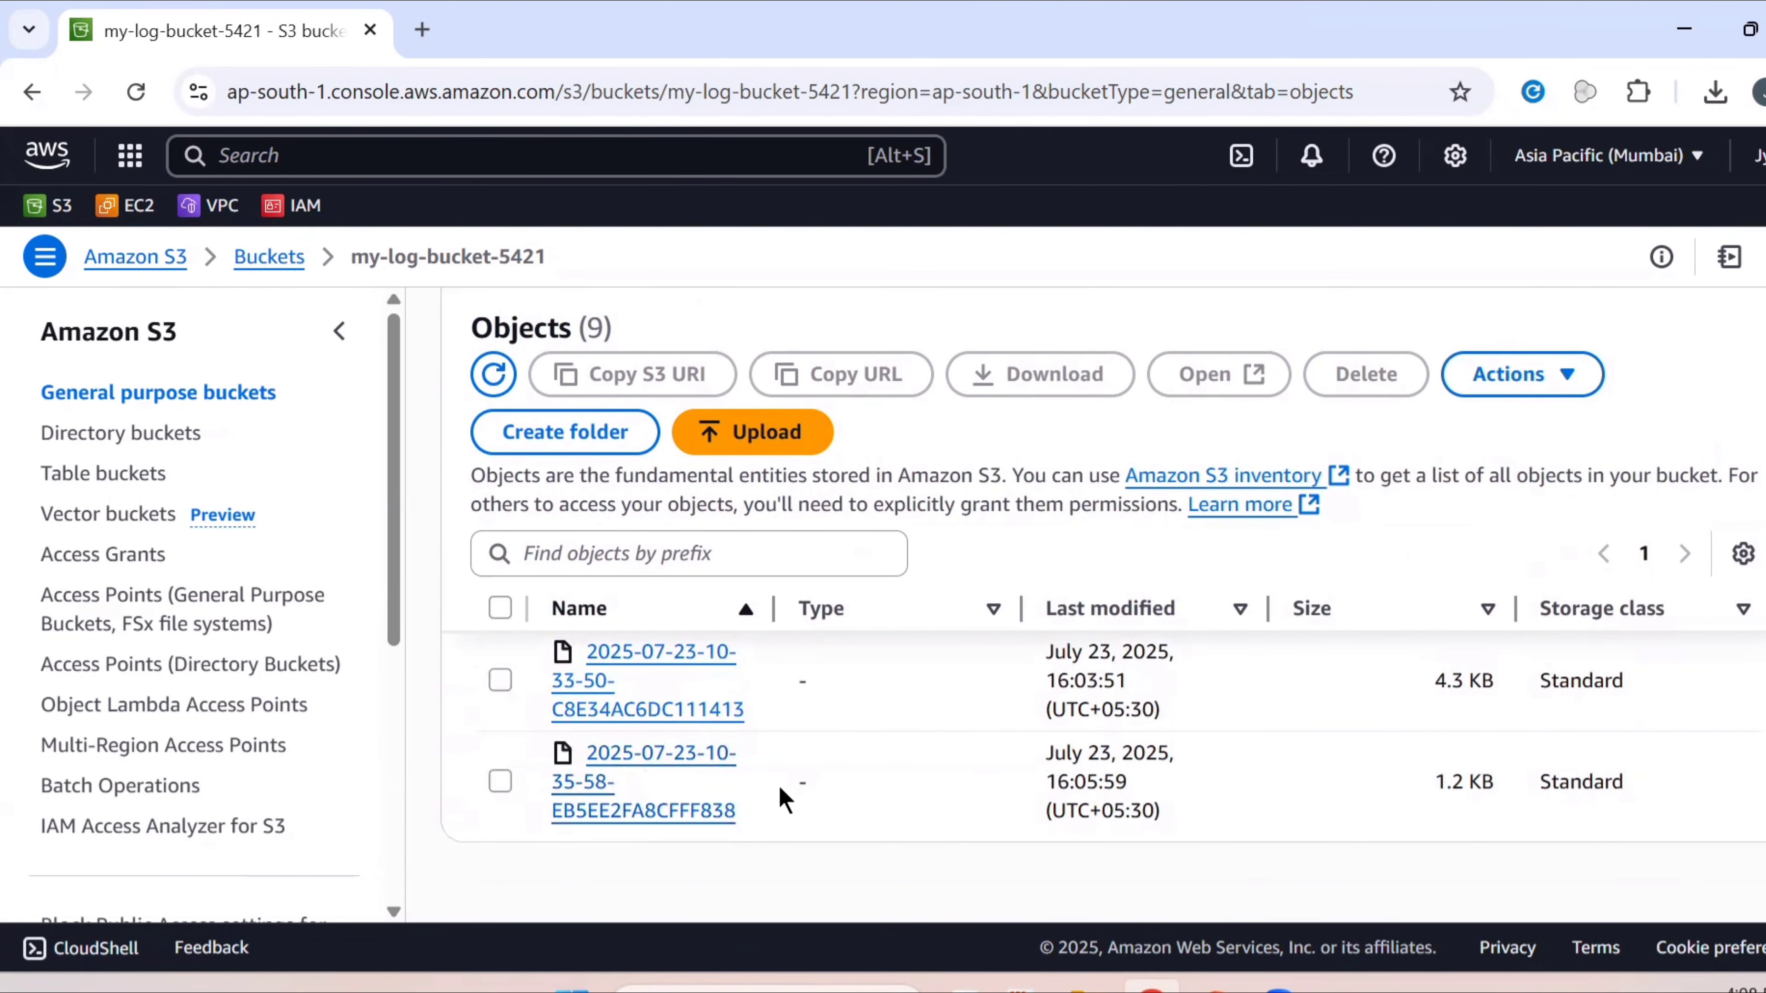
{"action": "scroll", "coordinate": [778, 784], "scroll_direction": "up", "scroll_amount": 3}
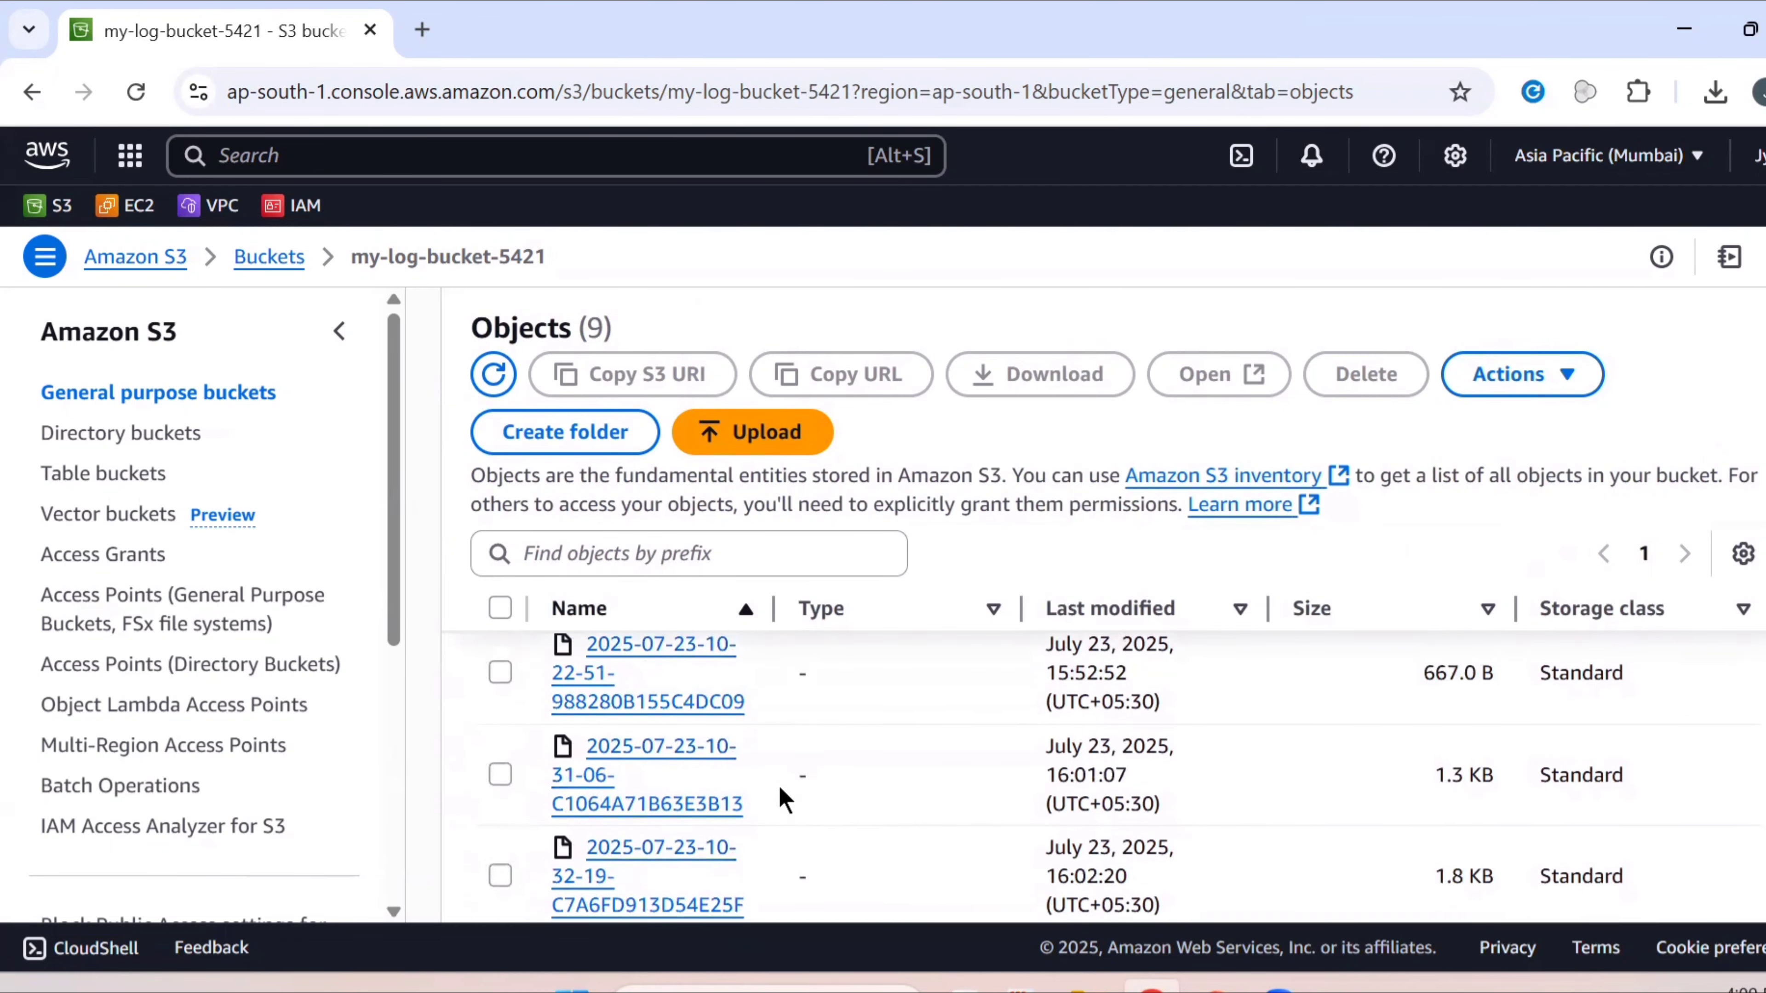
{"action": "scroll", "coordinate": [778, 784], "scroll_direction": "up", "scroll_amount": 2}
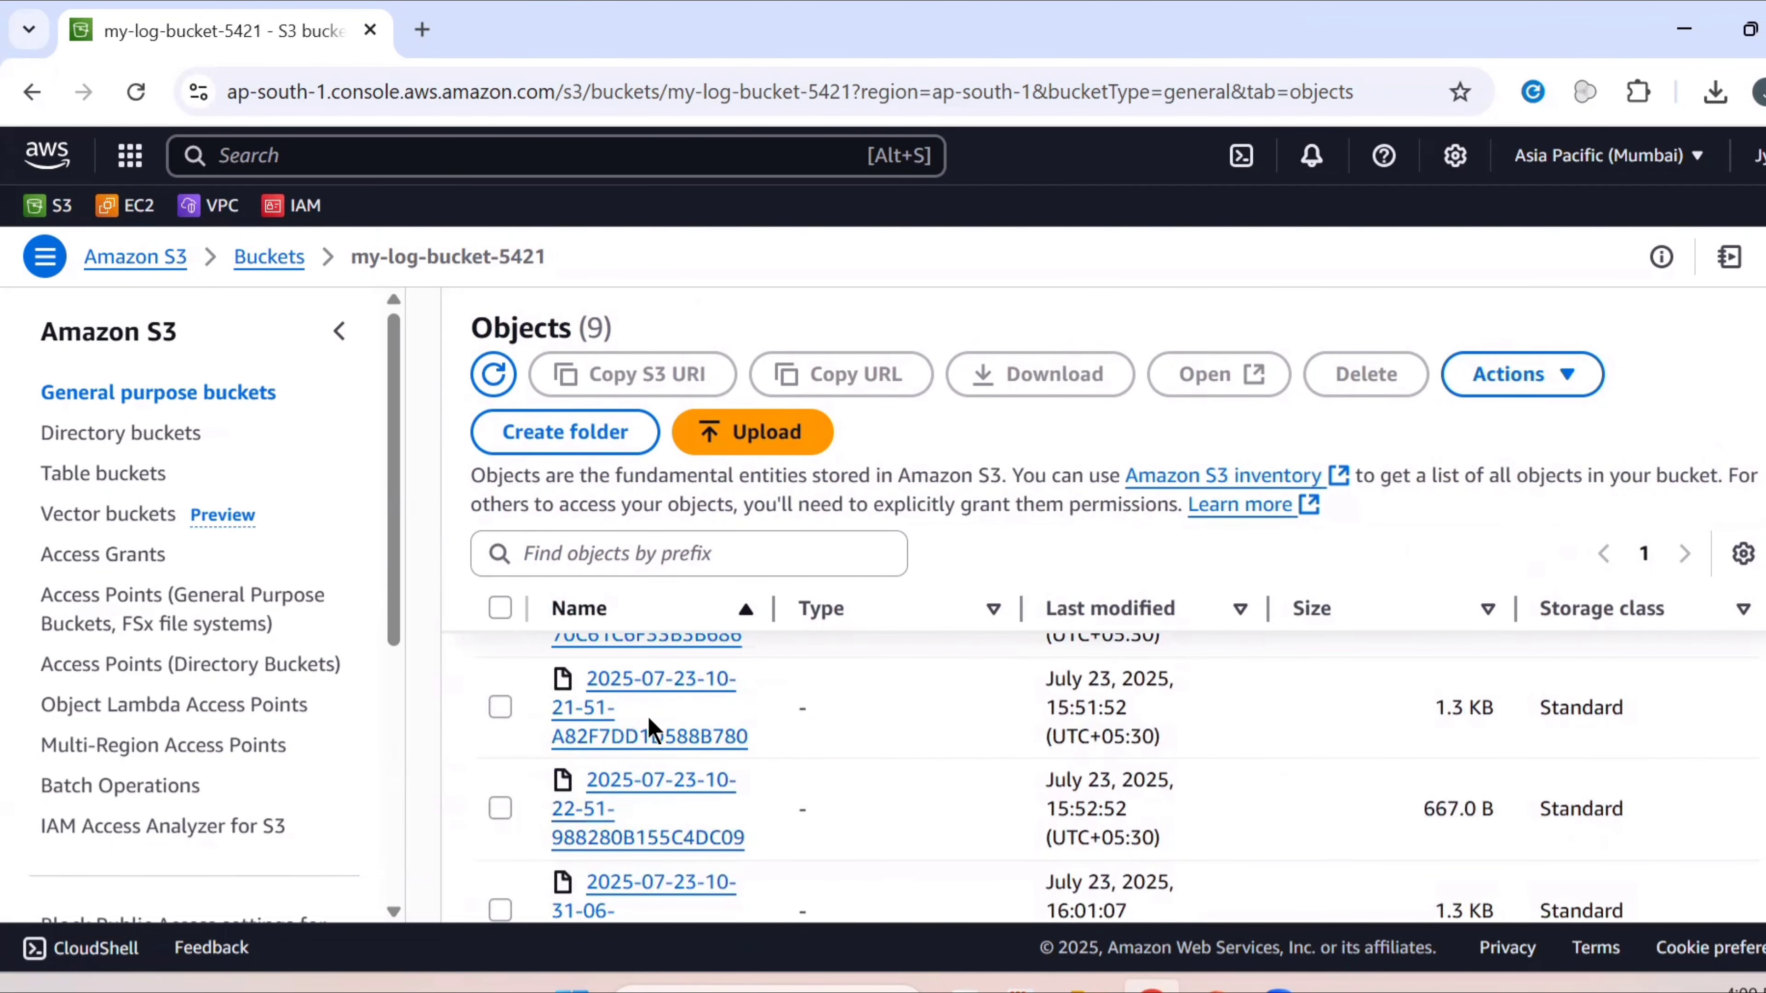
{"action": "scroll", "coordinate": [722, 740], "scroll_direction": "up", "scroll_amount": 3}
{"action": "scroll", "coordinate": [721, 739], "scroll_direction": "down", "scroll_amount": 2}
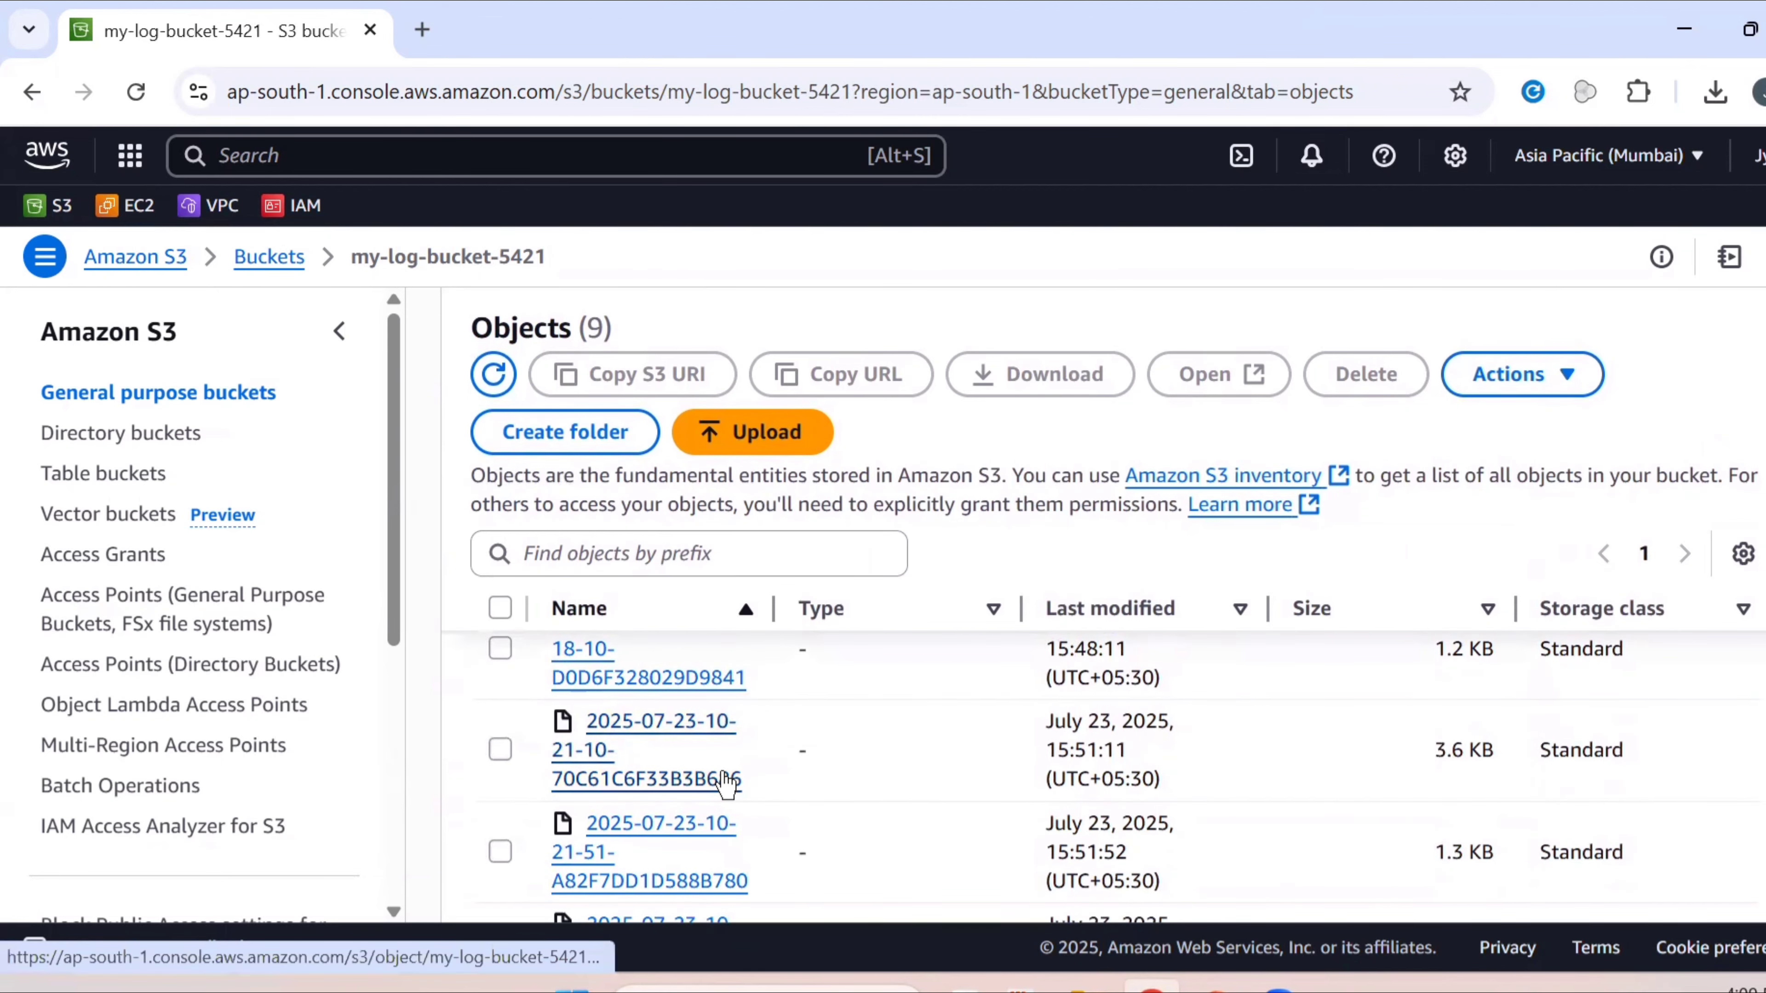
{"action": "left_click", "coordinate": [721, 823]}
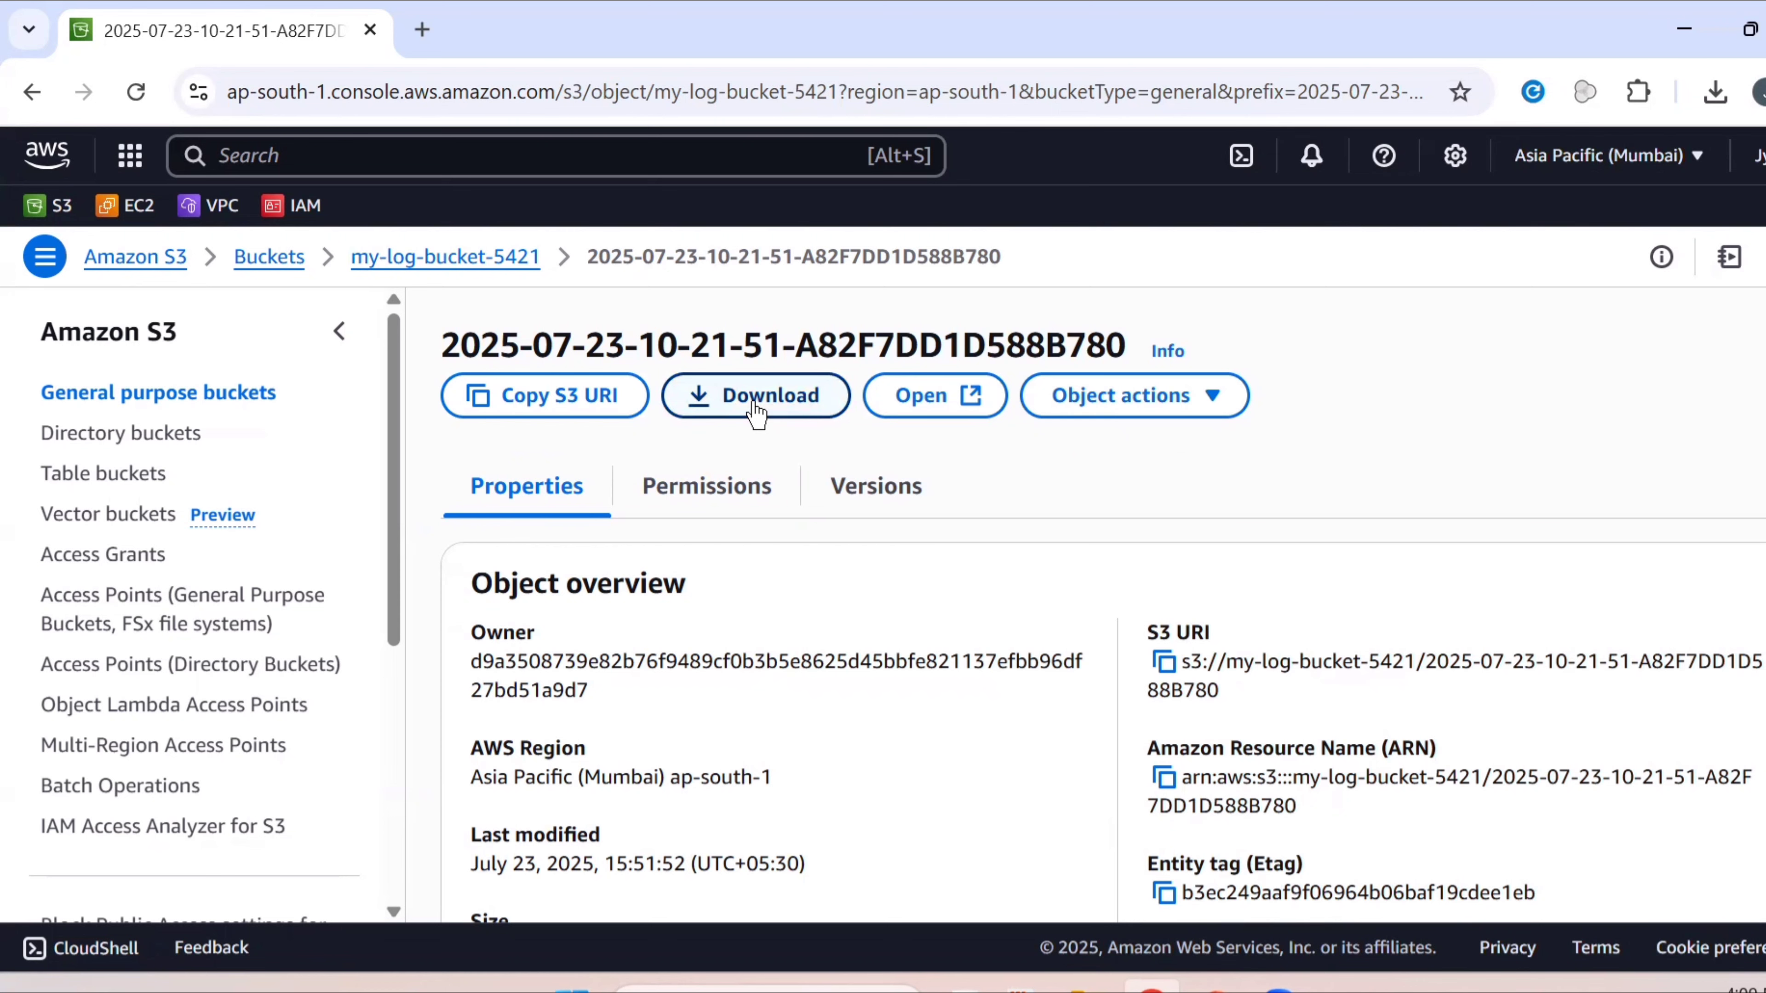
{"action": "scroll", "coordinate": [953, 688], "scroll_direction": "down", "scroll_amount": 6}
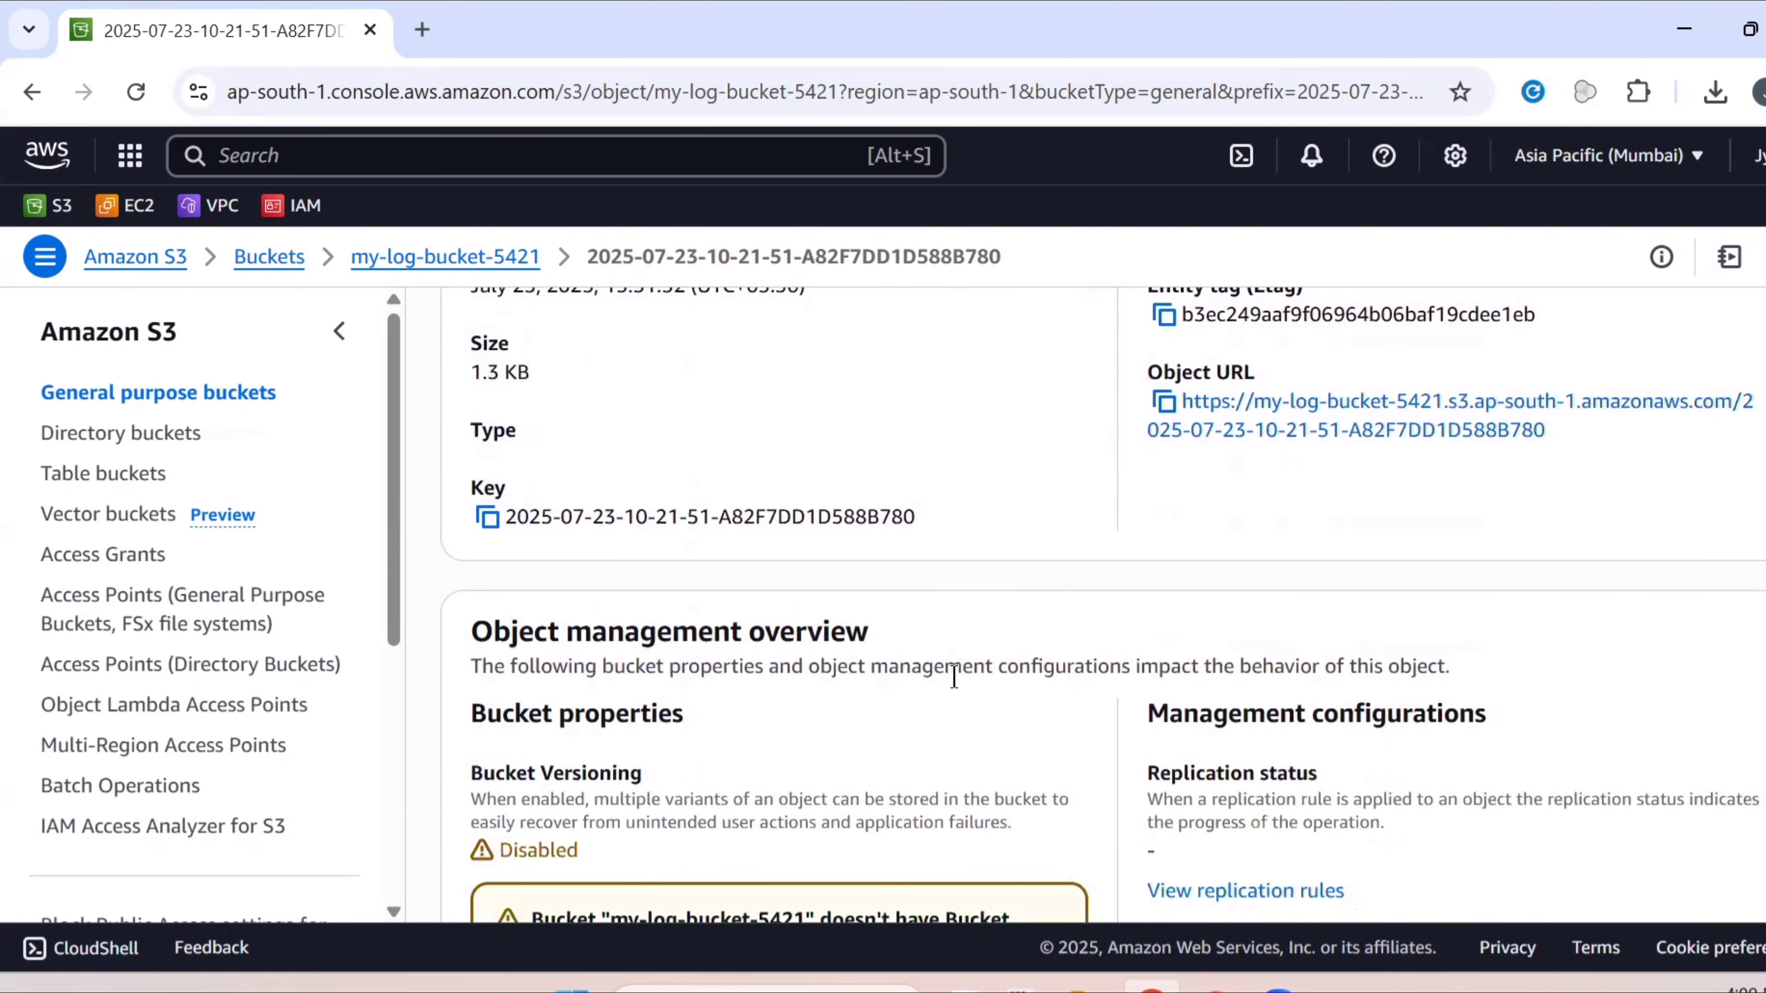
{"action": "scroll", "coordinate": [954, 679], "scroll_direction": "down", "scroll_amount": 10}
{"action": "scroll", "coordinate": [954, 675], "scroll_direction": "up", "scroll_amount": 6}
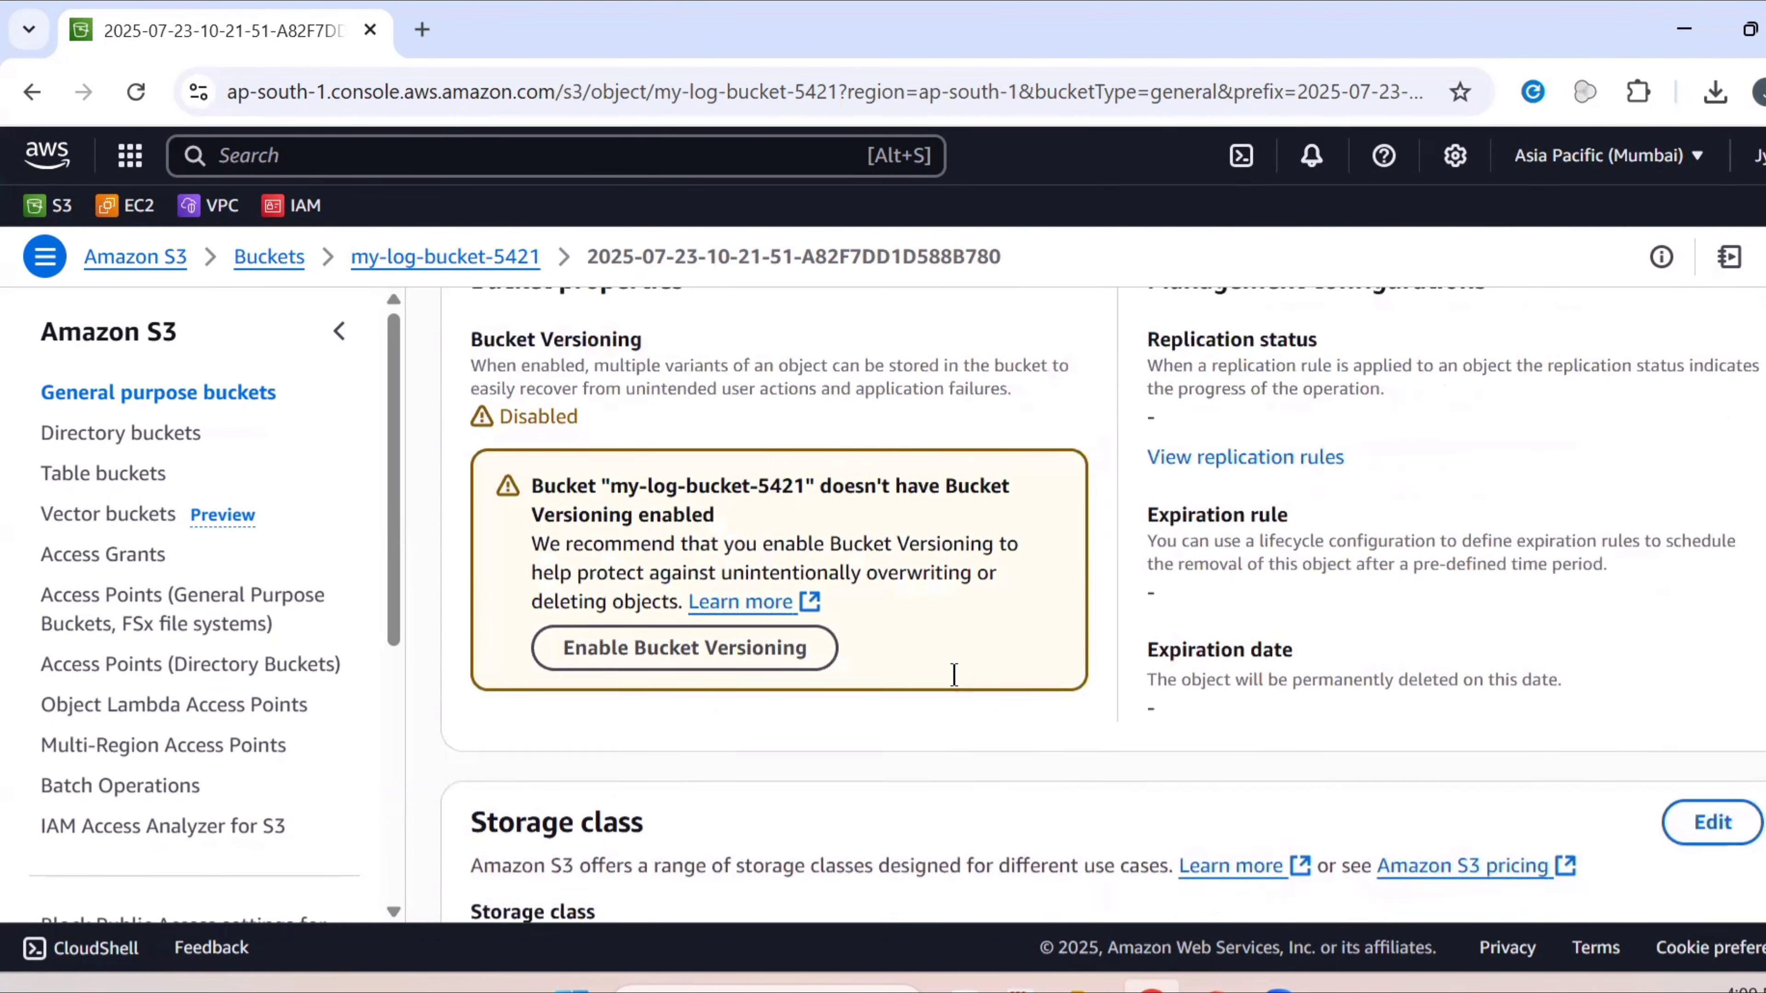
{"action": "scroll", "coordinate": [954, 675], "scroll_direction": "up", "scroll_amount": 5}
{"action": "scroll", "coordinate": [758, 417], "scroll_direction": "up", "scroll_amount": 5}
{"action": "left_click", "coordinate": [761, 407]}
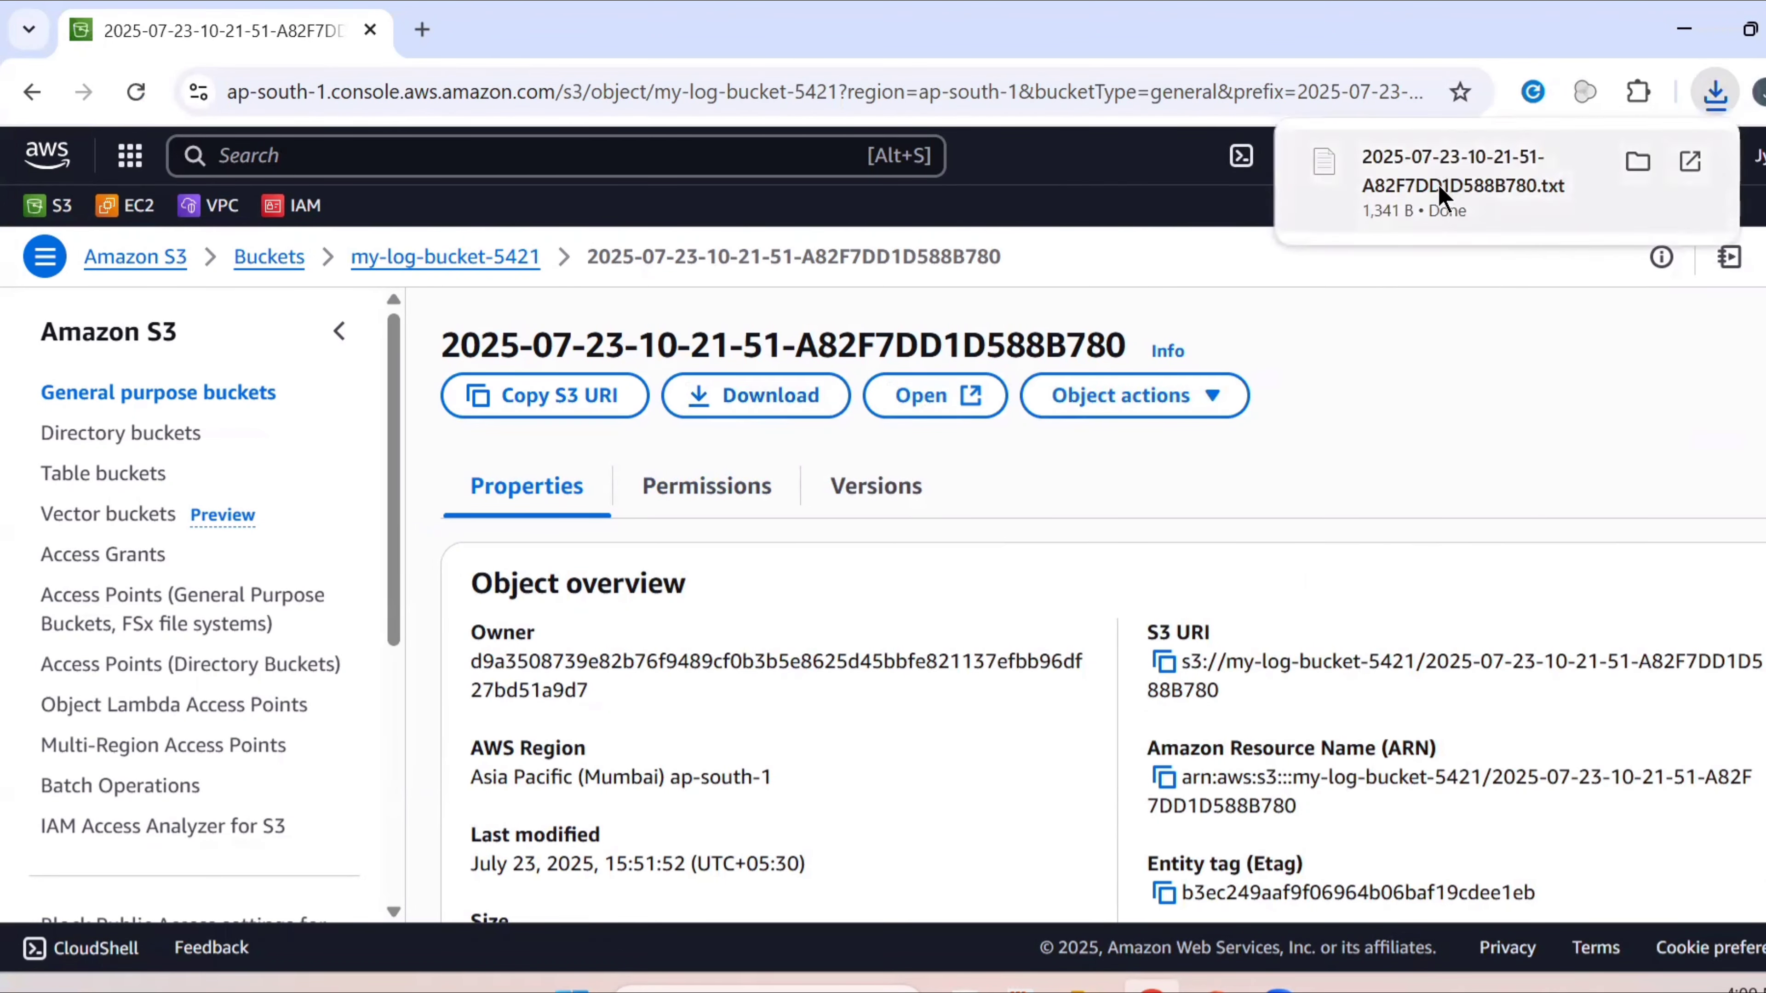
{"action": "left_click", "coordinate": [1431, 205]}
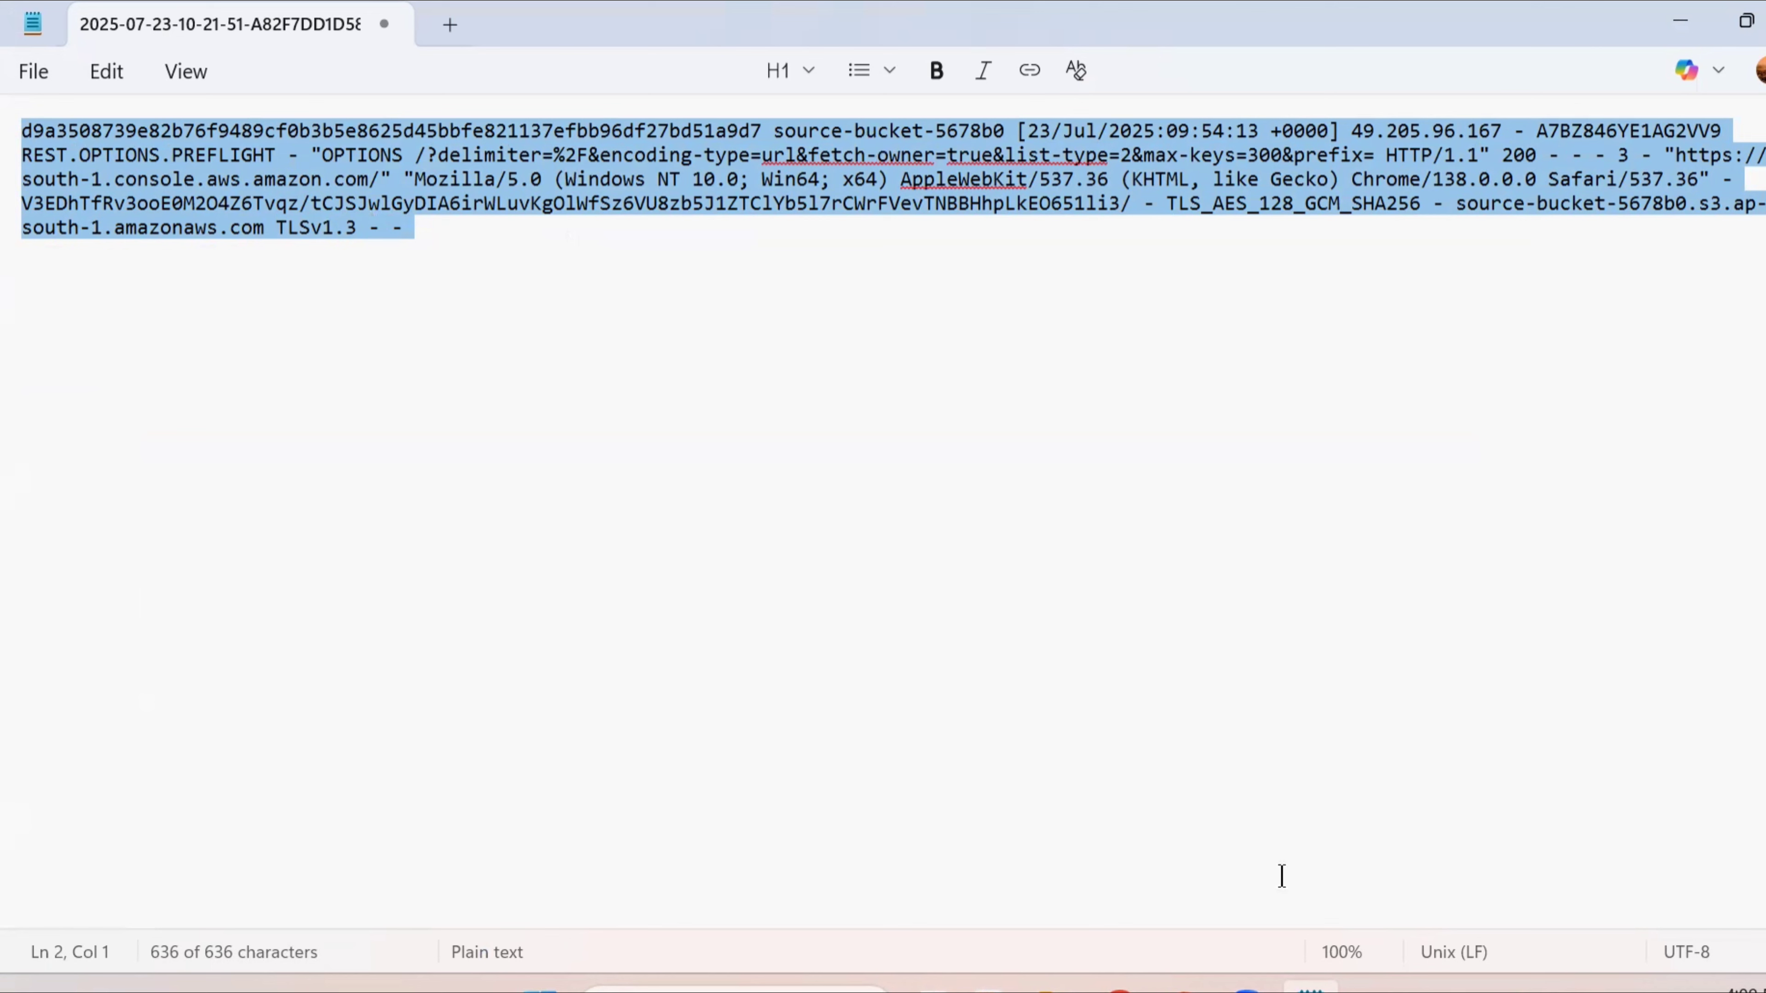
{"action": "mouse_move", "coordinate": [1185, 988]}
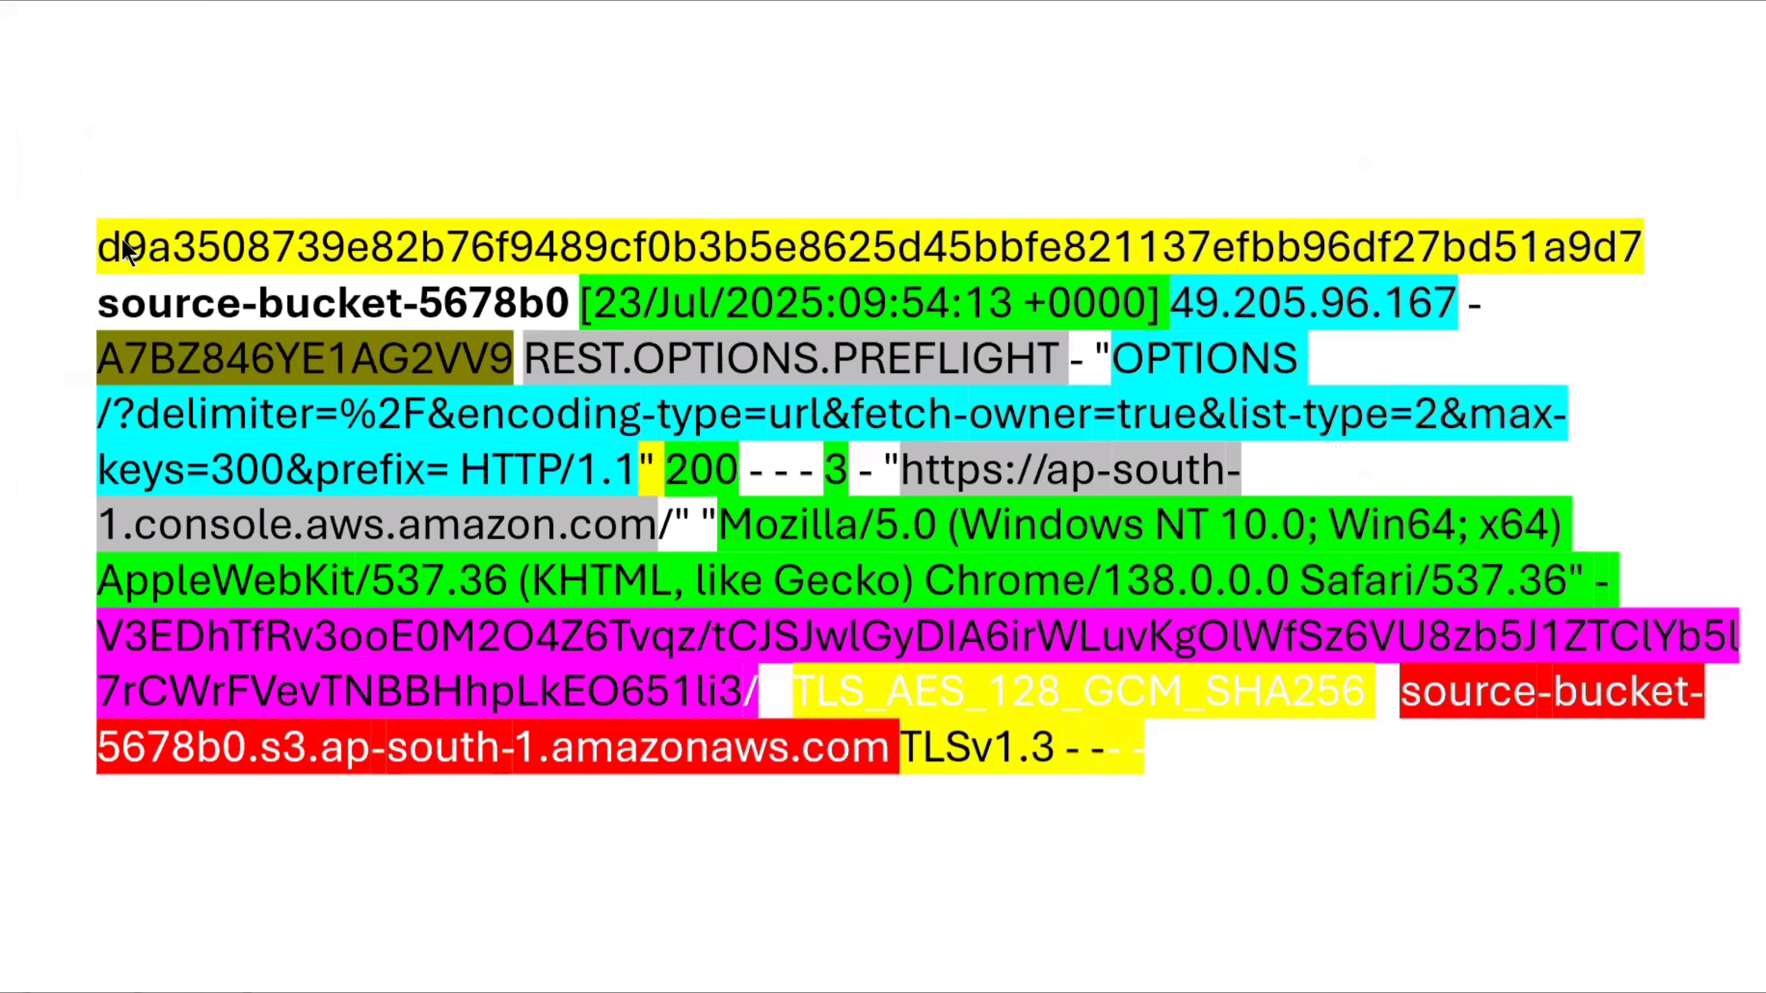